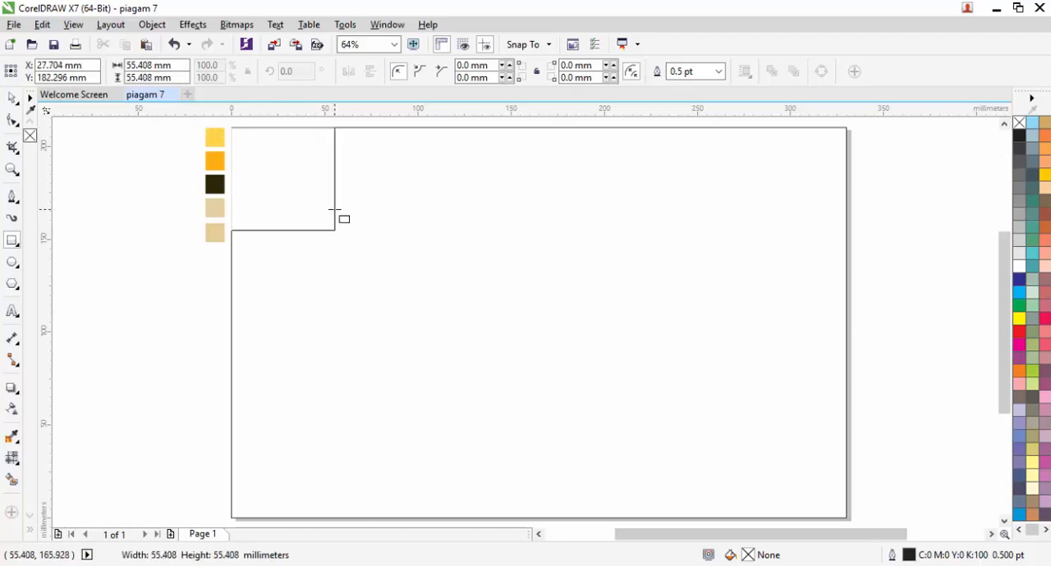
Step: Convert the square in the page's upper-left corner to curves and move its lower-right node onto the upper-right node to form a triangle
{"action": "key", "text": "space"}
{"action": "right_click", "coordinate": [264, 183]}
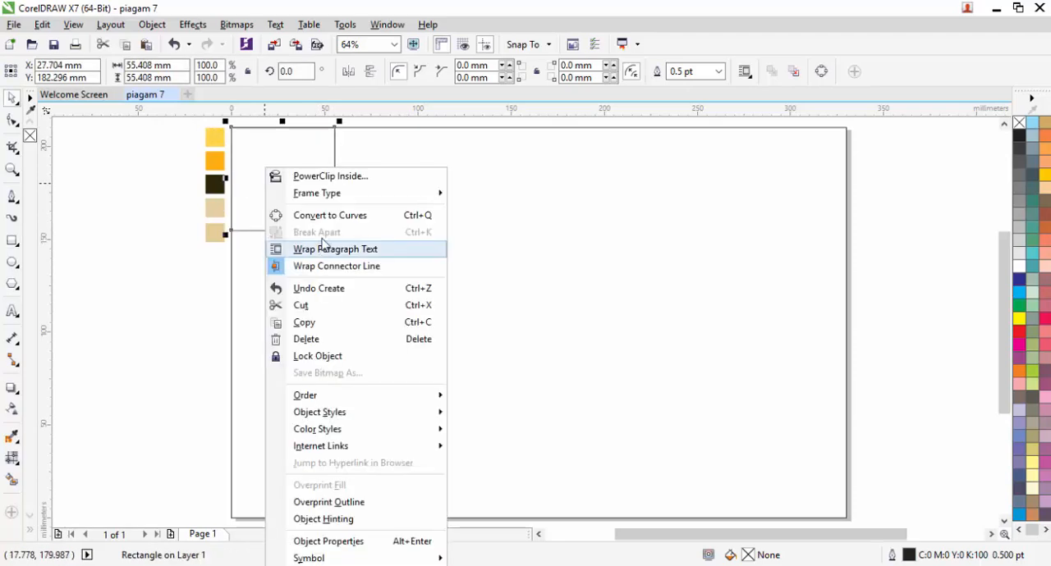
{"action": "left_click", "coordinate": [324, 217]}
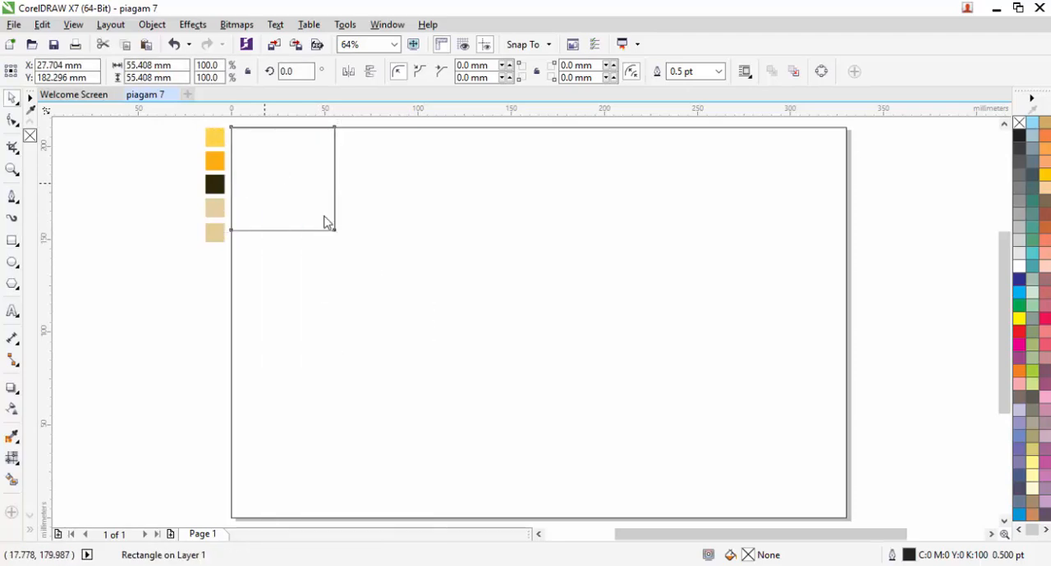
{"action": "left_click", "coordinate": [12, 121]}
{"action": "left_click_drag", "start_coordinate": [335, 231], "coordinate": [335, 131]}
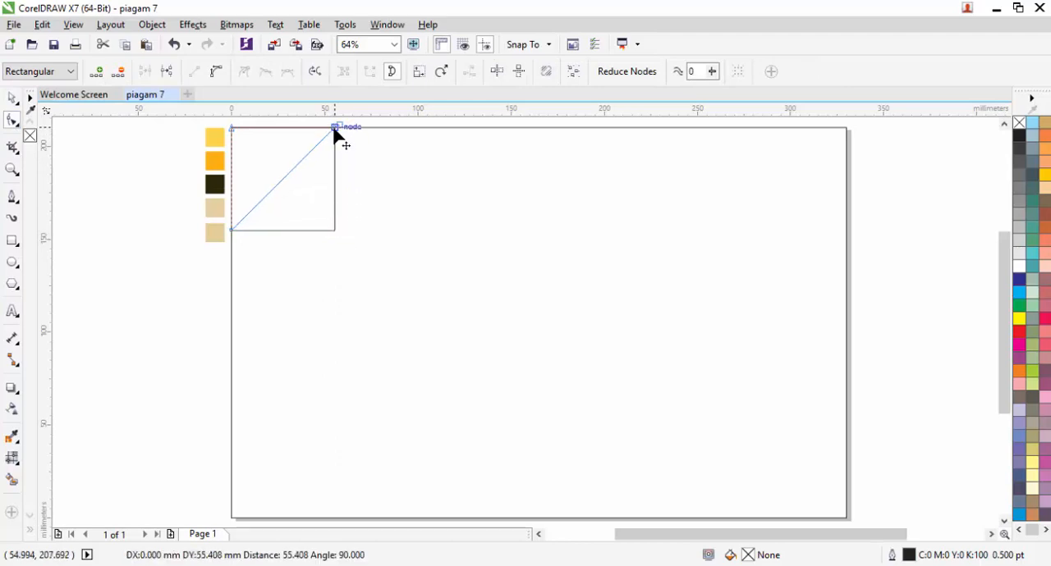
{"action": "key", "text": "space"}
Step: Add a smaller nested copy of the corner triangle, about 29 mm in size, and scale both triangles down slightly
{"action": "scroll", "coordinate": [203, 157], "scroll_direction": "up", "scroll_amount": 2}
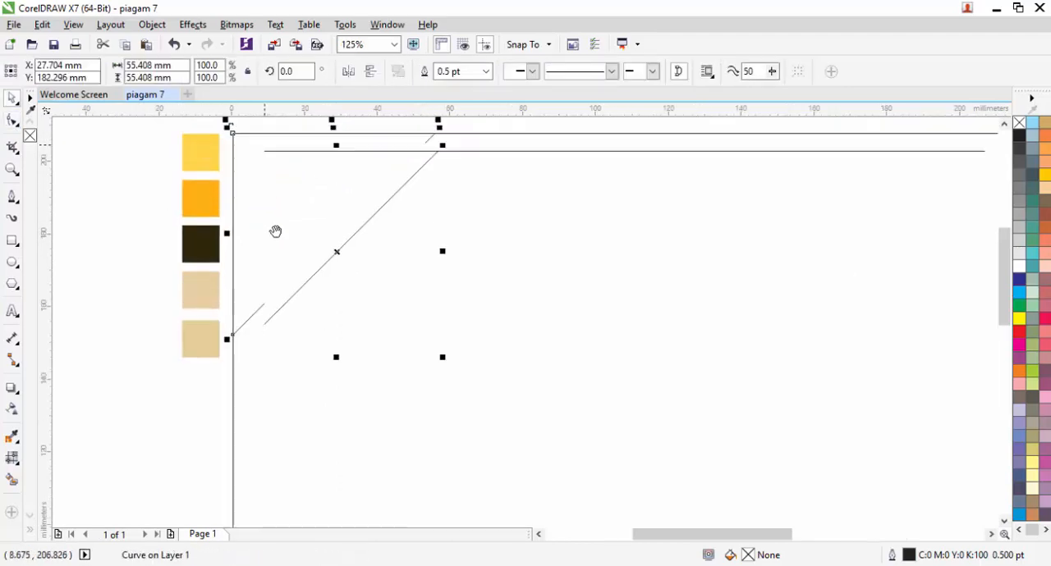
{"action": "left_click_drag", "start_coordinate": [446, 435], "coordinate": [368, 348]}
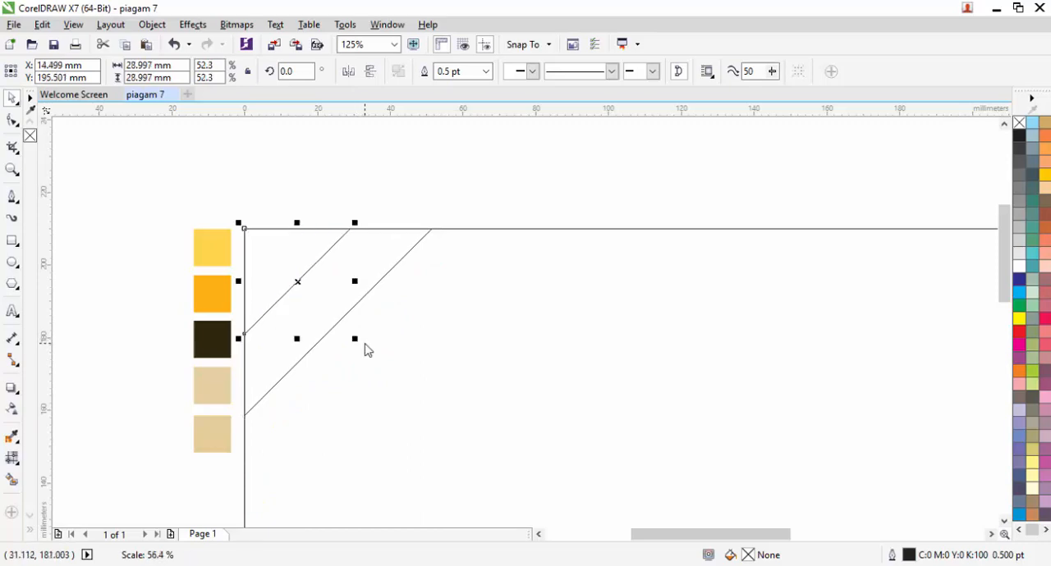
{"action": "scroll", "coordinate": [319, 190], "scroll_direction": "down", "scroll_amount": 2}
{"action": "left_click_drag", "start_coordinate": [389, 204], "coordinate": [207, 328]}
{"action": "left_click_drag", "start_coordinate": [336, 314], "coordinate": [330, 308]}
{"action": "left_click", "coordinate": [334, 176]}
Step: Draw a square about 174.6 mm in size, anchored at the page's lower-right corner
{"action": "scroll", "coordinate": [335, 184], "scroll_direction": "down", "scroll_amount": 1}
{"action": "scroll", "coordinate": [486, 284], "scroll_direction": "up", "scroll_amount": 1}
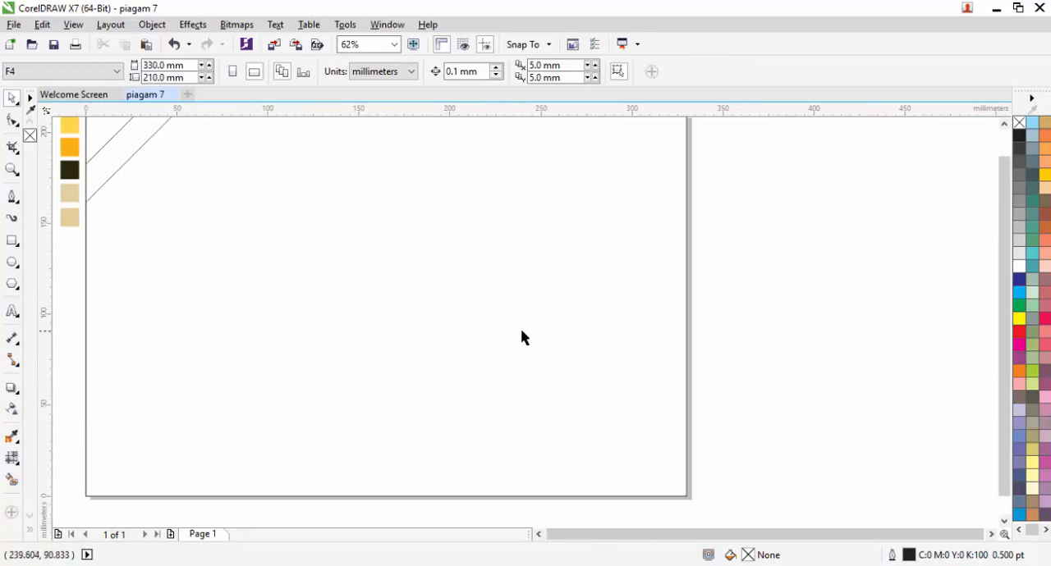
{"action": "scroll", "coordinate": [526, 339], "scroll_direction": "down", "scroll_amount": 1}
{"action": "scroll", "coordinate": [549, 355], "scroll_direction": "up", "scroll_amount": 1}
{"action": "scroll", "coordinate": [559, 351], "scroll_direction": "down", "scroll_amount": 1}
{"action": "left_click", "coordinate": [557, 361]}
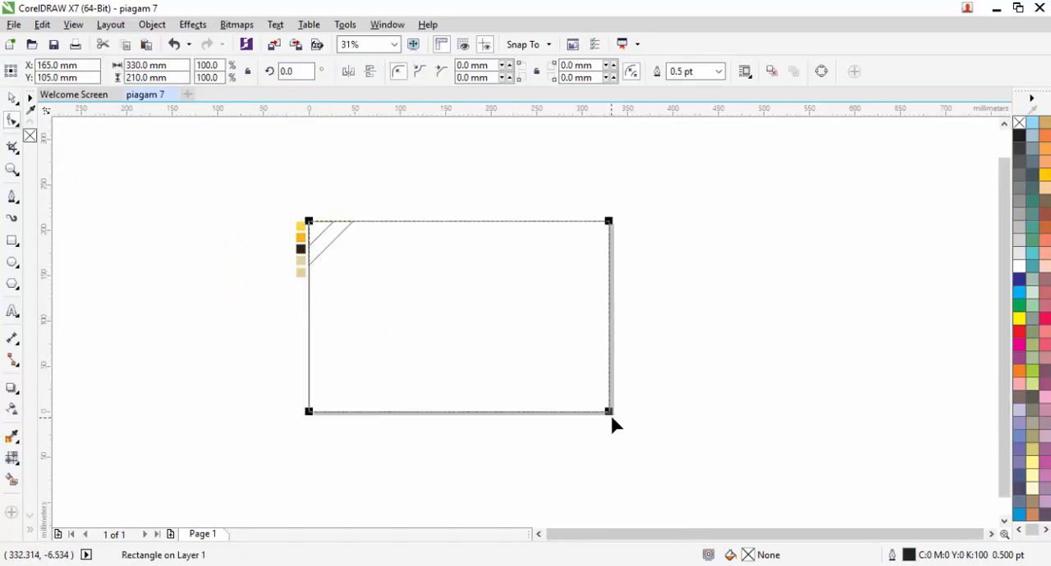
{"action": "left_click", "coordinate": [12, 241]}
{"action": "scroll", "coordinate": [599, 417], "scroll_direction": "up", "scroll_amount": 1}
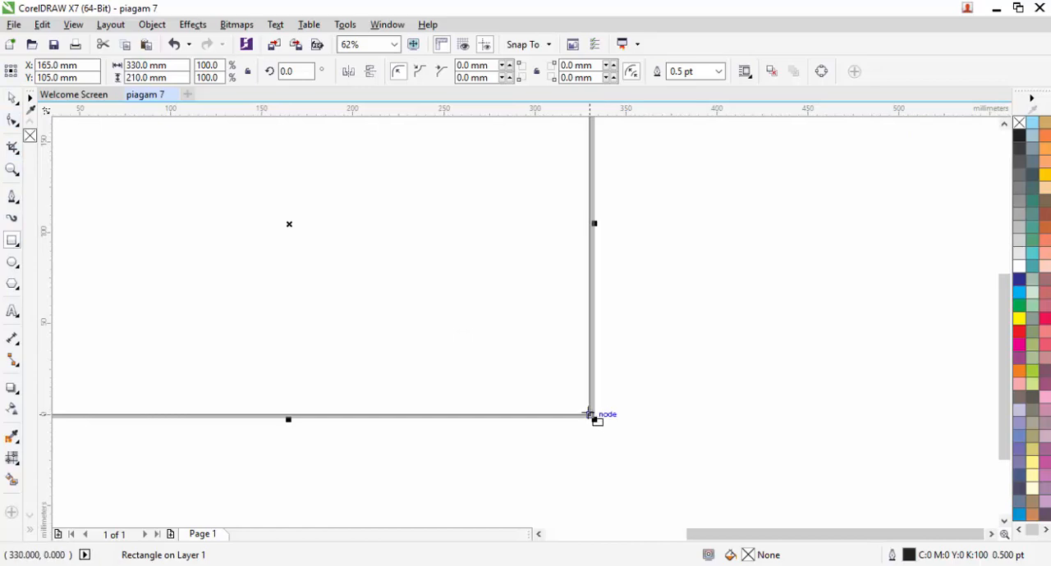
{"action": "left_click_drag", "start_coordinate": [589, 415], "coordinate": [275, 182]}
{"action": "scroll", "coordinate": [448, 279], "scroll_direction": "down", "scroll_amount": 1}
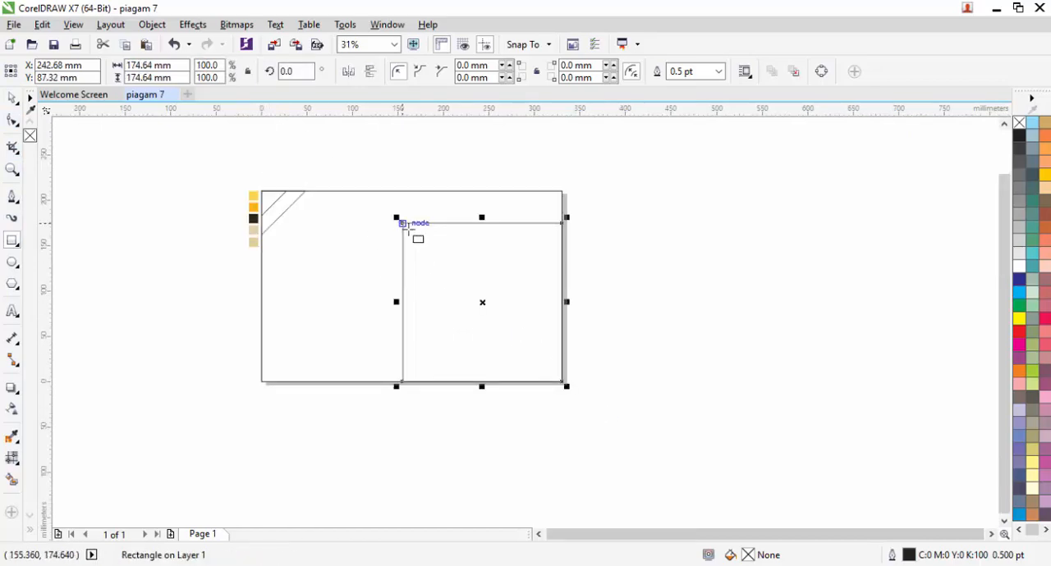
{"action": "key", "text": "space"}
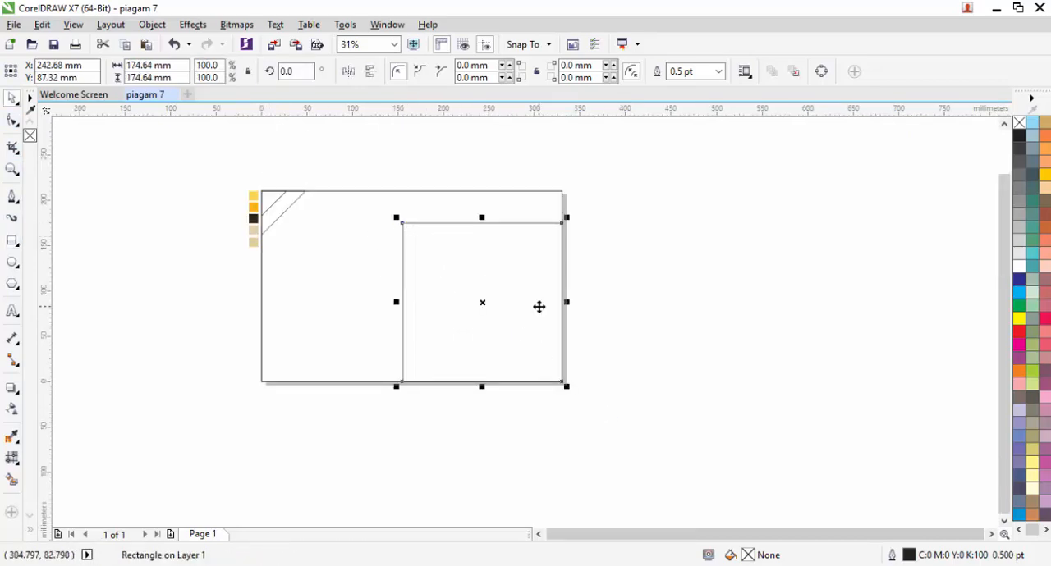
Step: Convert the large square to curves, merge its upper-left node onto the upper-right node, and shrink the resulting triangle slightly toward the page corner
{"action": "left_click", "coordinate": [10, 122]}
{"action": "right_click", "coordinate": [433, 247]}
{"action": "left_click", "coordinate": [460, 214]}
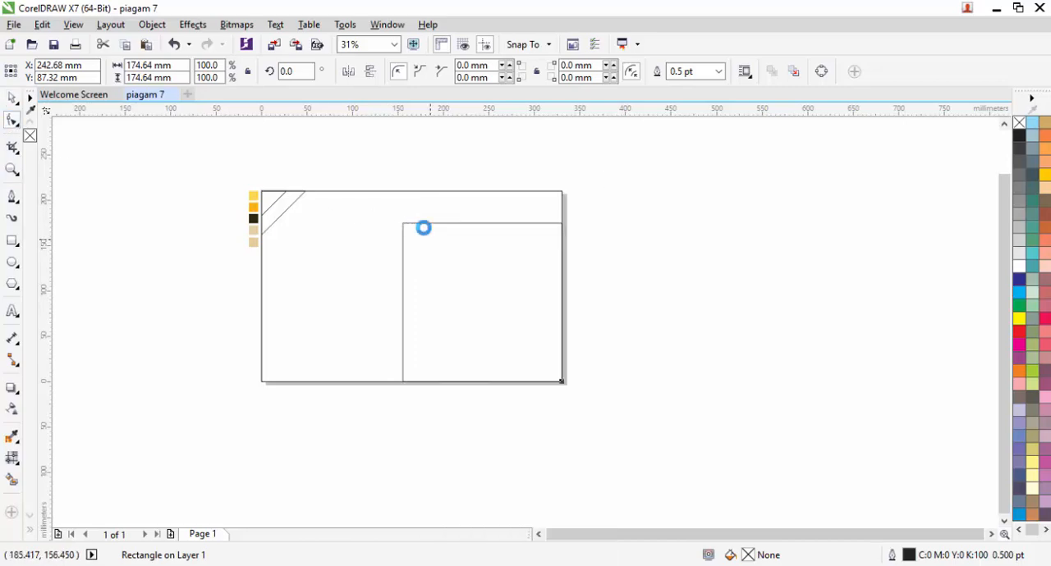
{"action": "left_click", "coordinate": [402, 225]}
{"action": "left_click_drag", "start_coordinate": [402, 224], "coordinate": [562, 223]}
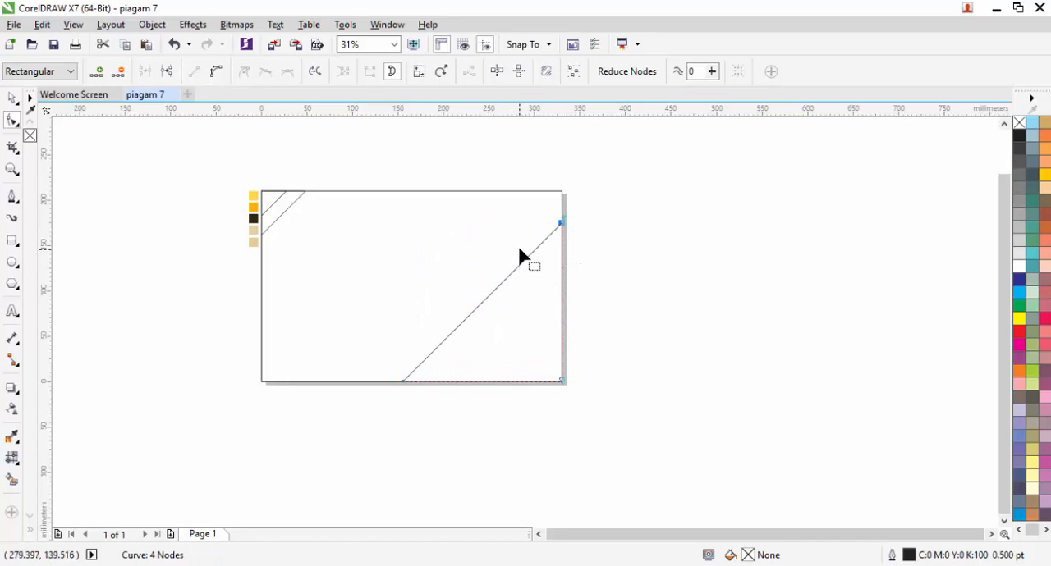
{"action": "key", "text": "space"}
{"action": "left_click_drag", "start_coordinate": [398, 218], "coordinate": [411, 228]}
{"action": "left_click", "coordinate": [608, 268]}
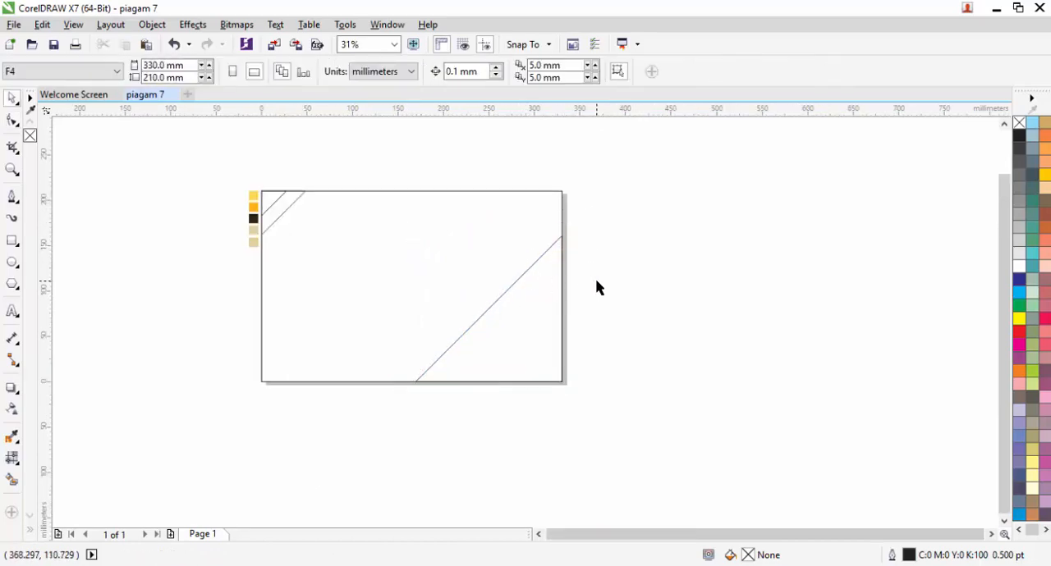
Step: Draw a tall rectangle about 45.7 by 206.6 mm beside the page and rotate it 45 degrees
{"action": "scroll", "coordinate": [595, 283], "scroll_direction": "up", "scroll_amount": 1}
{"action": "scroll", "coordinate": [619, 227], "scroll_direction": "down", "scroll_amount": 1}
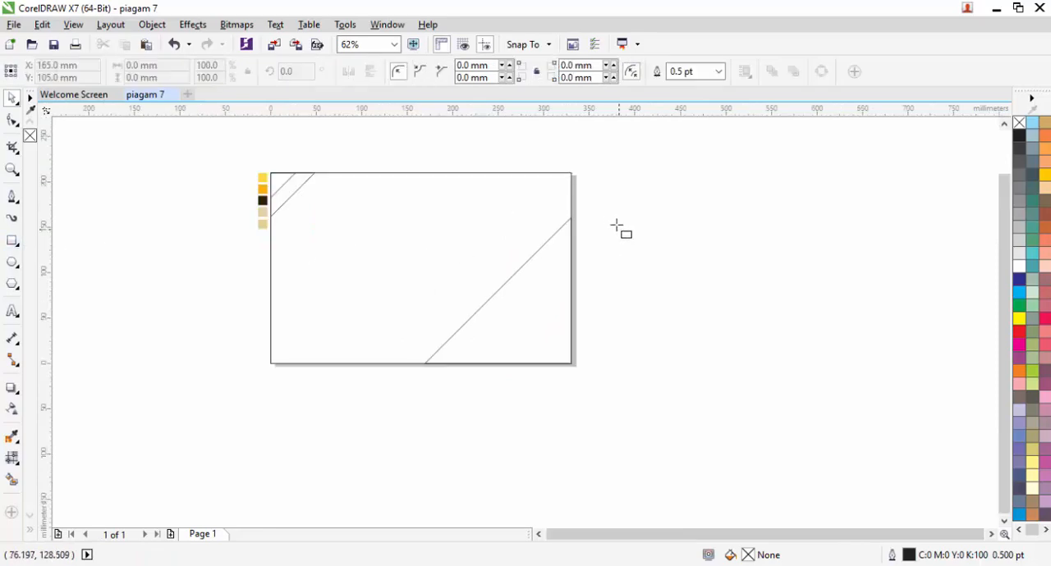
{"action": "mouse_move", "coordinate": [614, 205]}
{"action": "left_mouse_down"}
{"action": "mouse_move", "coordinate": [682, 366]}
{"action": "mouse_move", "coordinate": [660, 396]}
{"action": "left_mouse_up"}
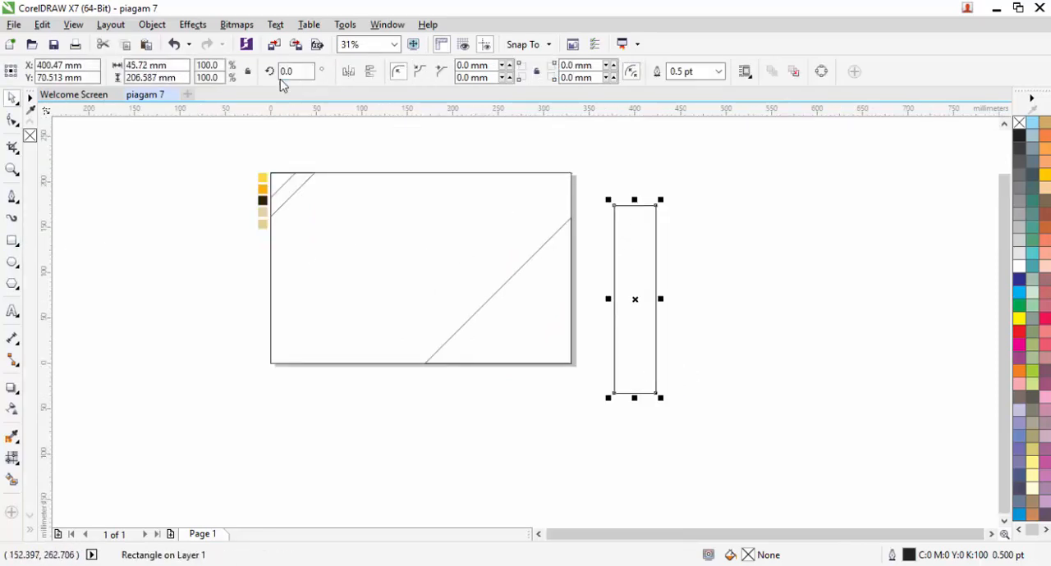
{"action": "type", "text": "45"}
{"action": "key", "text": "Return"}
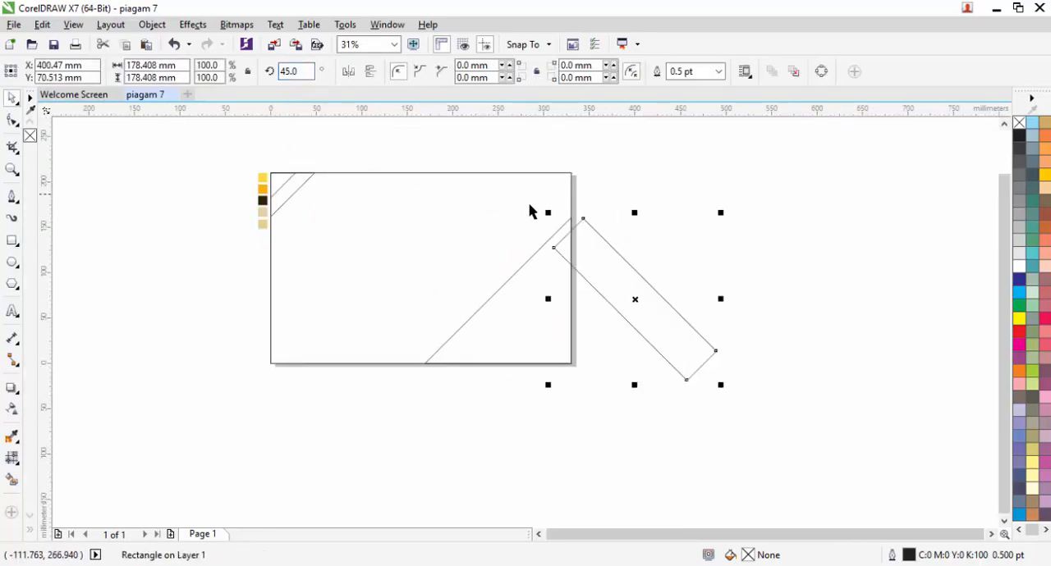
Step: Move the rotated rectangle so its short end lies on the large triangle's diagonal and its top corner meets the triangle's upper tip
{"action": "scroll", "coordinate": [546, 208], "scroll_direction": "up", "scroll_amount": 1}
{"action": "key", "text": "F6"}
{"action": "scroll", "coordinate": [668, 294], "scroll_direction": "up", "scroll_amount": 1}
{"action": "key", "text": "space"}
{"action": "left_click_drag", "start_coordinate": [651, 299], "coordinate": [602, 295]}
{"action": "scroll", "coordinate": [599, 248], "scroll_direction": "down", "scroll_amount": 1}
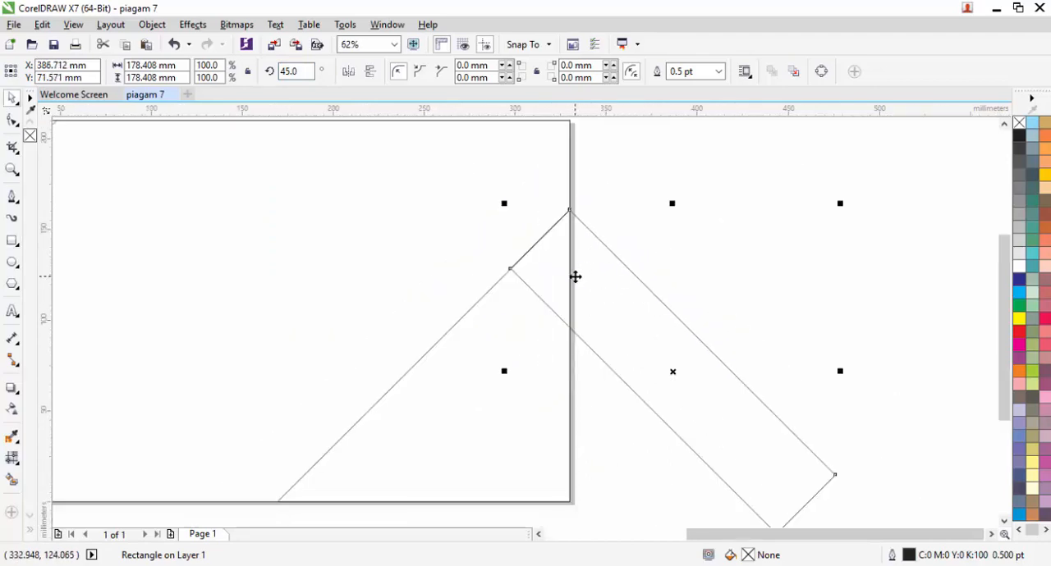
Step: Intersect the rotated rectangle with the large triangle and delete the leftover rectangle
{"action": "left_click", "coordinate": [465, 353], "text": "shift"}
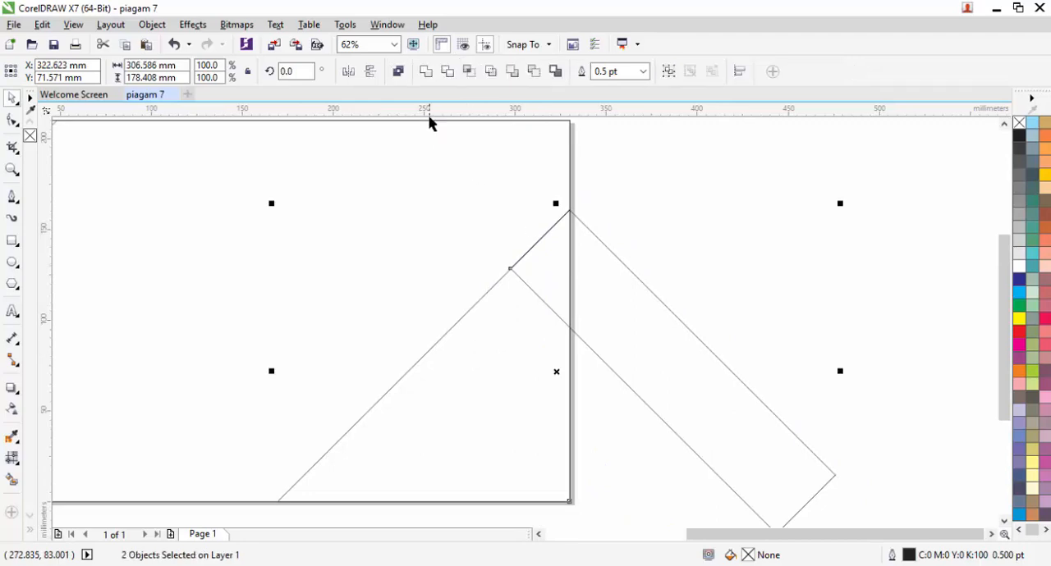
{"action": "left_click", "coordinate": [467, 73]}
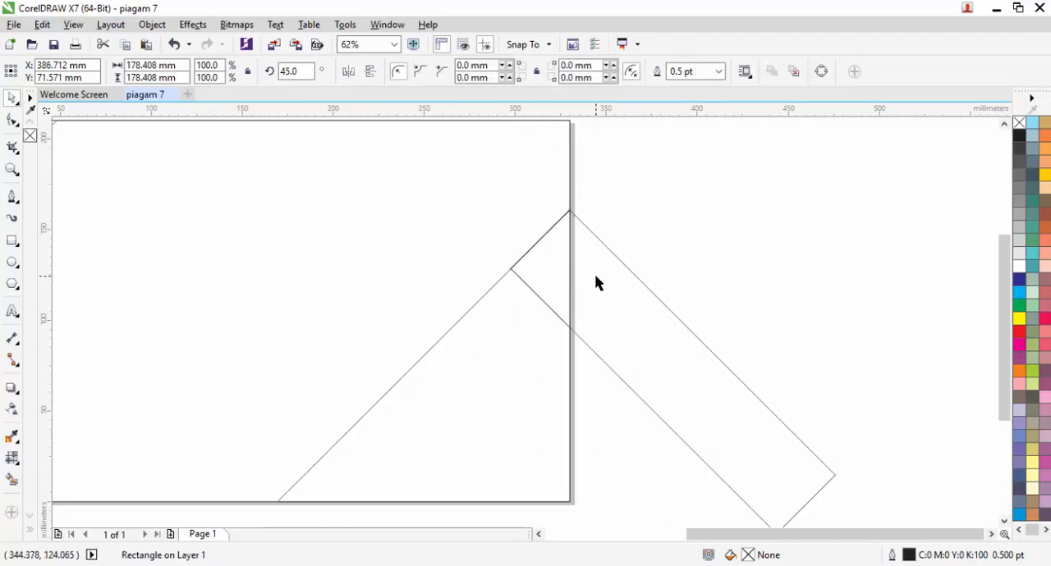
{"action": "key", "text": "Delete"}
Step: Draw a wider tall rectangle about 96.5 by 240.5 mm beside the page
{"action": "scroll", "coordinate": [579, 242], "scroll_direction": "down", "scroll_amount": 1}
{"action": "scroll", "coordinate": [520, 361], "scroll_direction": "up", "scroll_amount": 1}
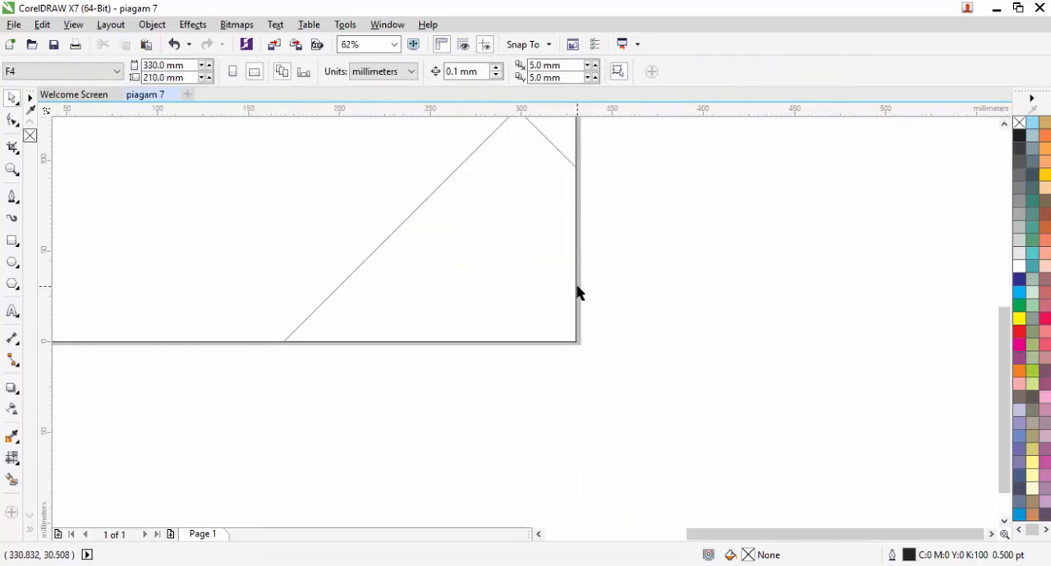
{"action": "key", "text": "F6"}
{"action": "scroll", "coordinate": [545, 222], "scroll_direction": "down", "scroll_amount": 1}
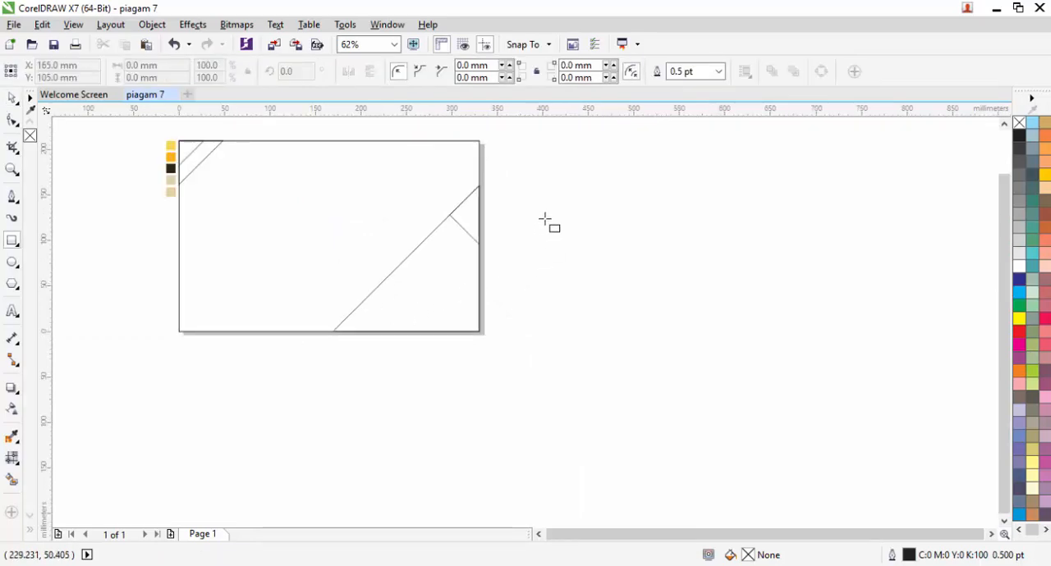
{"action": "left_click_drag", "start_coordinate": [533, 203], "coordinate": [621, 421]}
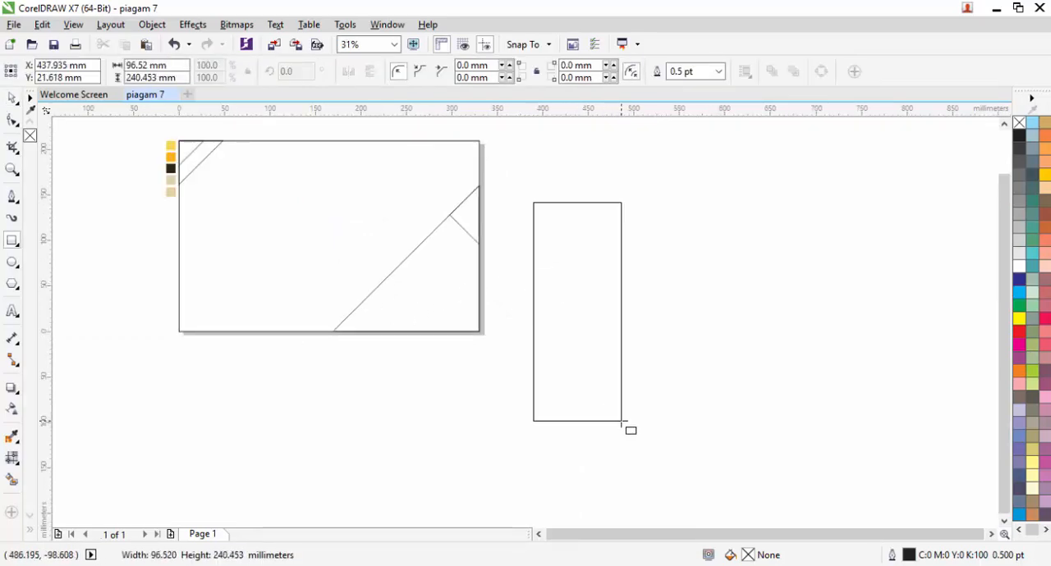
{"action": "key", "text": "space"}
Step: Rotate the new rectangle 45 degrees and move it over the page's lower-right corner
{"action": "left_click", "coordinate": [295, 71]}
{"action": "type", "text": "45"}
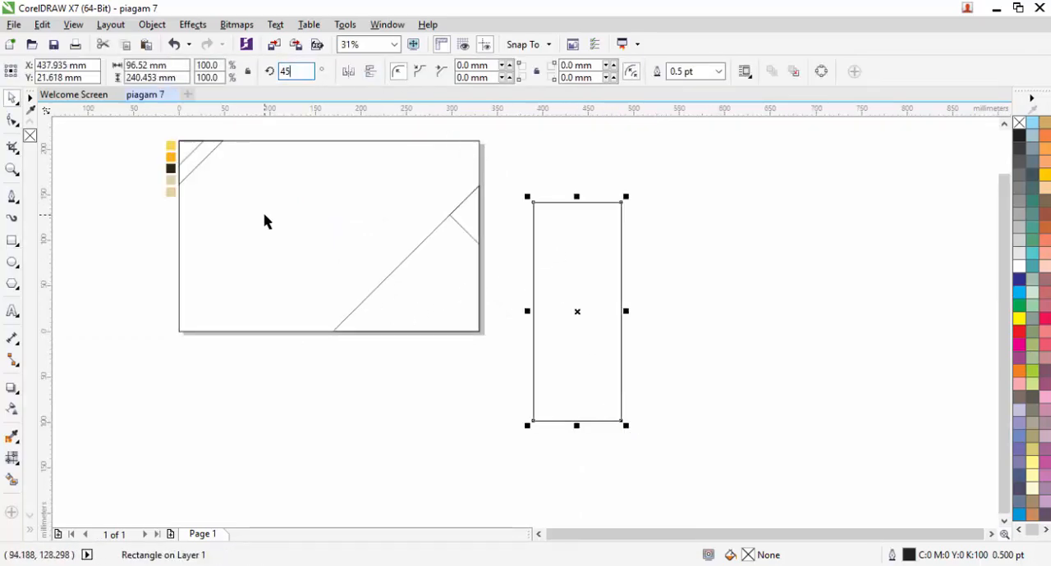
{"action": "key", "text": "Return"}
{"action": "left_click_drag", "start_coordinate": [569, 288], "coordinate": [490, 353]}
{"action": "scroll", "coordinate": [490, 353], "scroll_direction": "up", "scroll_amount": 2}
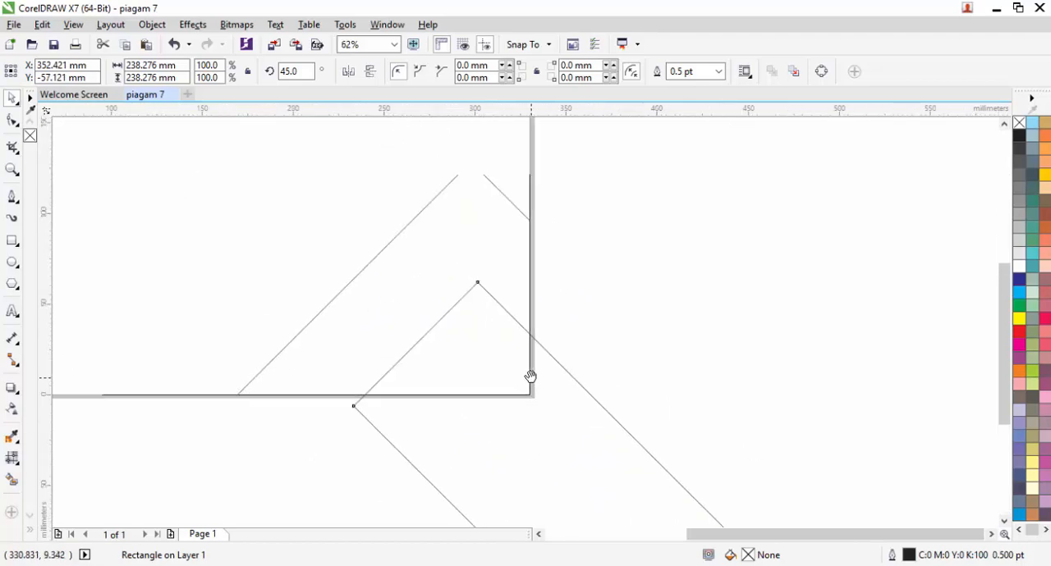
Step: Place a diagonally offset duplicate of the rotated rectangle and try subtracting one rectangle from the other
{"action": "left_click_drag", "start_coordinate": [562, 419], "coordinate": [594, 435]}
{"action": "left_click", "coordinate": [506, 197], "text": "shift"}
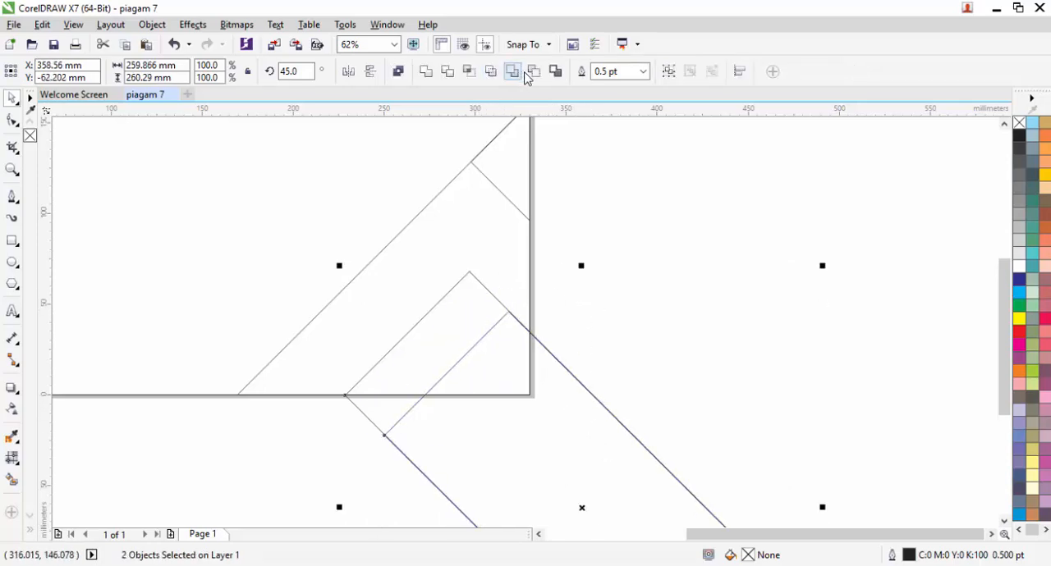
{"action": "left_click", "coordinate": [530, 73]}
{"action": "left_click", "coordinate": [593, 283]}
{"action": "key", "text": "ctrl+z"}
{"action": "left_click", "coordinate": [585, 251]}
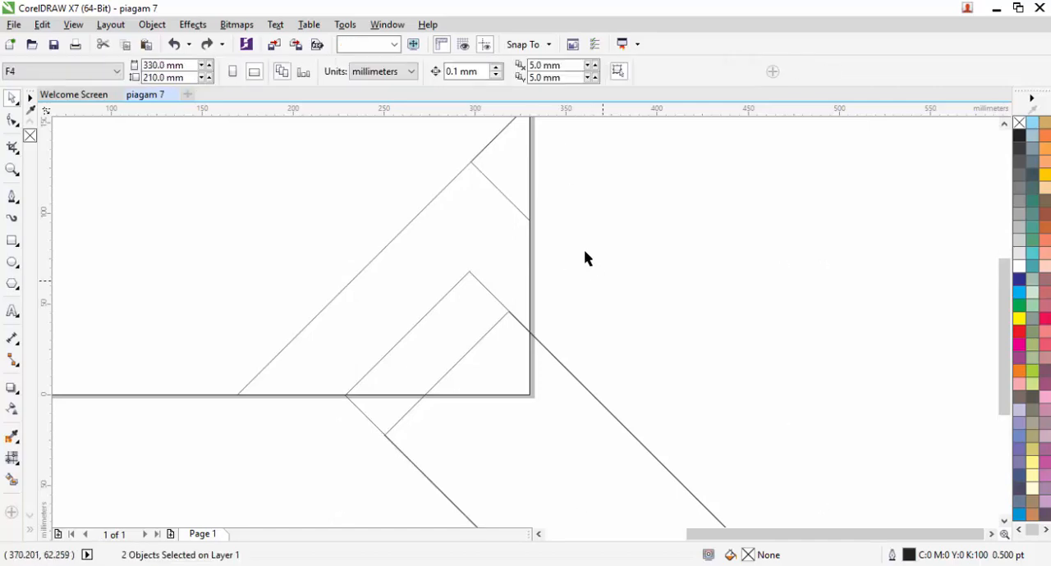
Step: Try intersecting the large triangle with the rotated rectangle and with its offset duplicate
{"action": "scroll", "coordinate": [584, 251], "scroll_direction": "down", "scroll_amount": 1}
{"action": "left_click", "coordinate": [503, 292]}
{"action": "left_click", "coordinate": [465, 296], "text": "shift"}
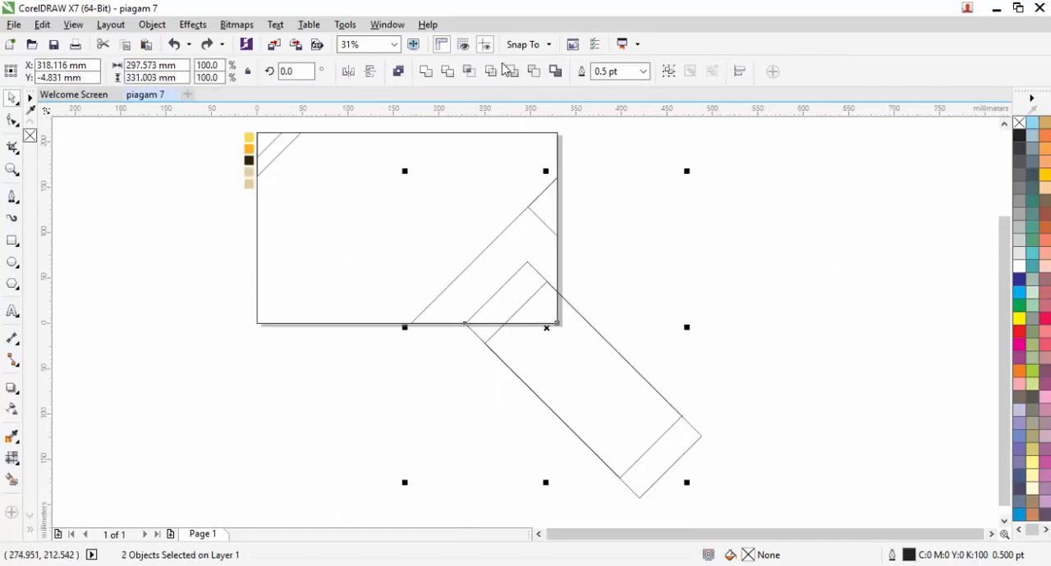
{"action": "left_click", "coordinate": [470, 74]}
{"action": "left_click", "coordinate": [609, 289]}
{"action": "left_click", "coordinate": [571, 343]}
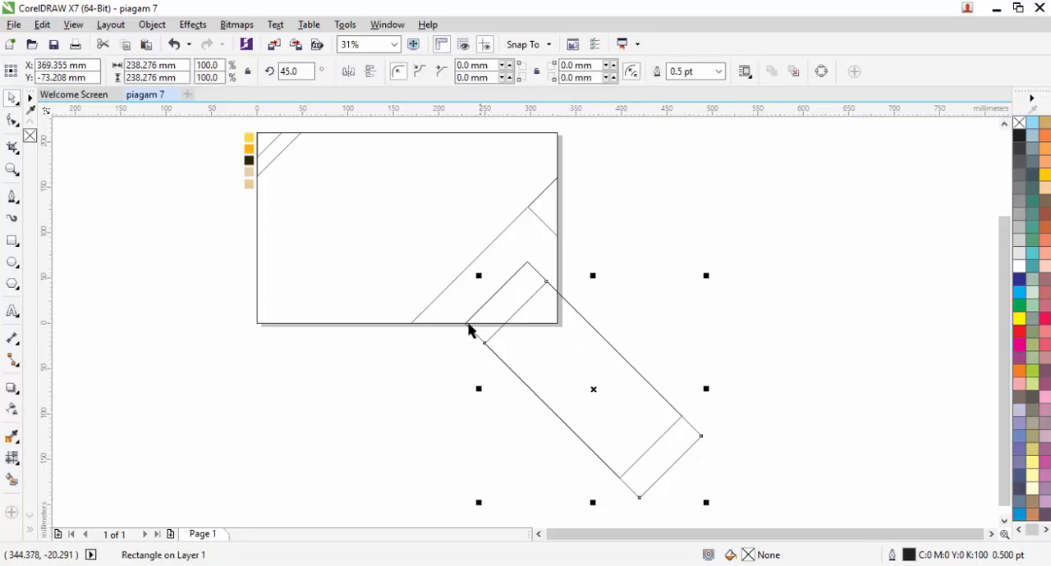
{"action": "left_click", "coordinate": [450, 306], "text": "shift"}
{"action": "left_click", "coordinate": [469, 71]}
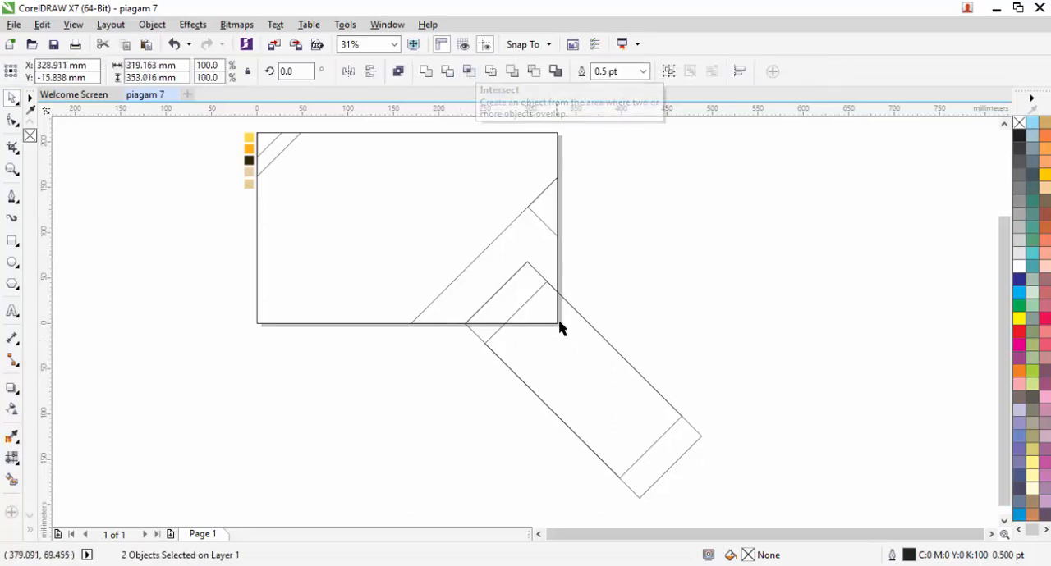
Step: Try intersecting the two rotated rectangles, and remove the overlap piece and the offset duplicate
{"action": "left_click", "coordinate": [505, 298]}
{"action": "left_click", "coordinate": [504, 293], "text": "shift"}
{"action": "left_click", "coordinate": [468, 71]}
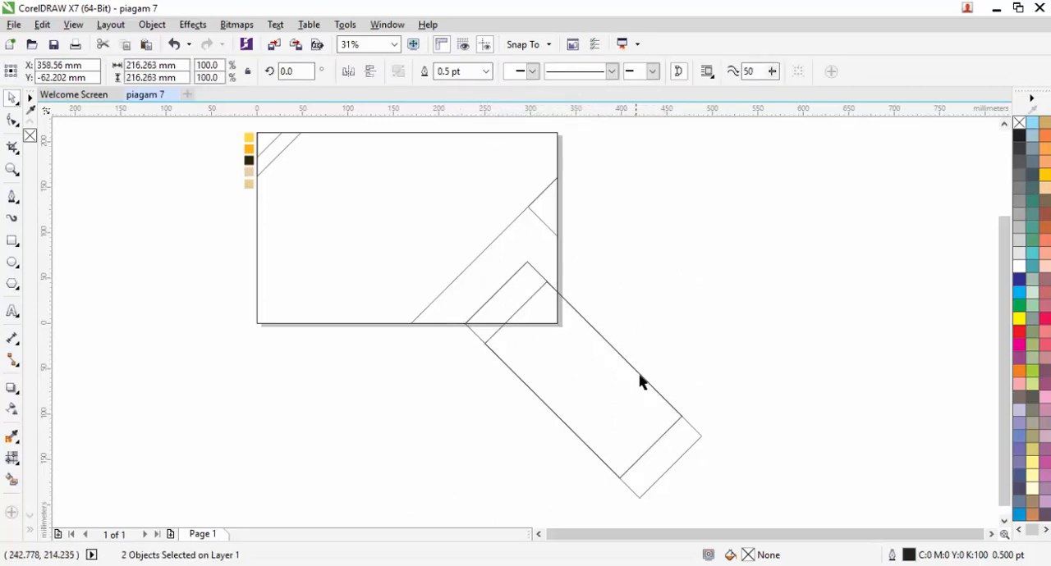
{"action": "left_click", "coordinate": [632, 396]}
{"action": "key", "text": "Delete"}
{"action": "left_click", "coordinate": [632, 395]}
{"action": "key", "text": "Delete"}
{"action": "left_click", "coordinate": [585, 365]}
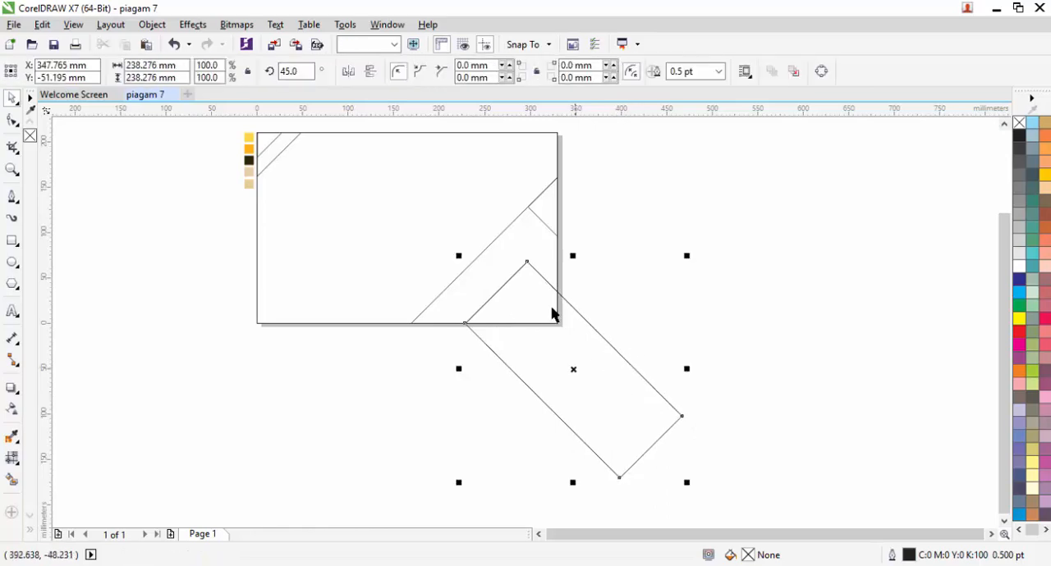
Step: Place a duplicate of the rotated rectangle along its long edge, offset about 19 mm to the right and 19 mm down
{"action": "scroll", "coordinate": [549, 305], "scroll_direction": "up", "scroll_amount": 1}
{"action": "left_click_drag", "start_coordinate": [580, 326], "coordinate": [637, 318]}
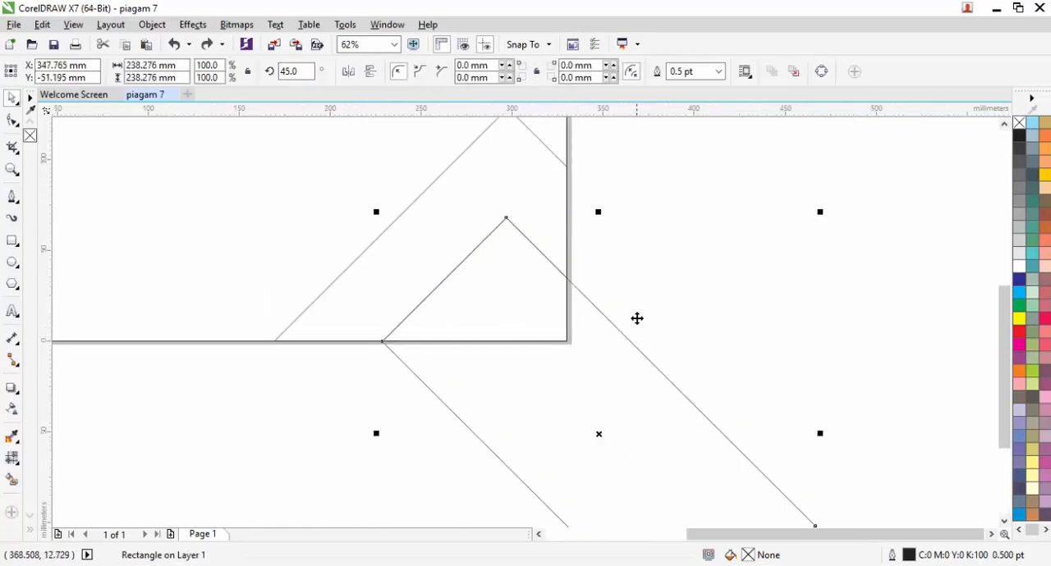
{"action": "left_click_drag", "start_coordinate": [616, 373], "coordinate": [650, 407]}
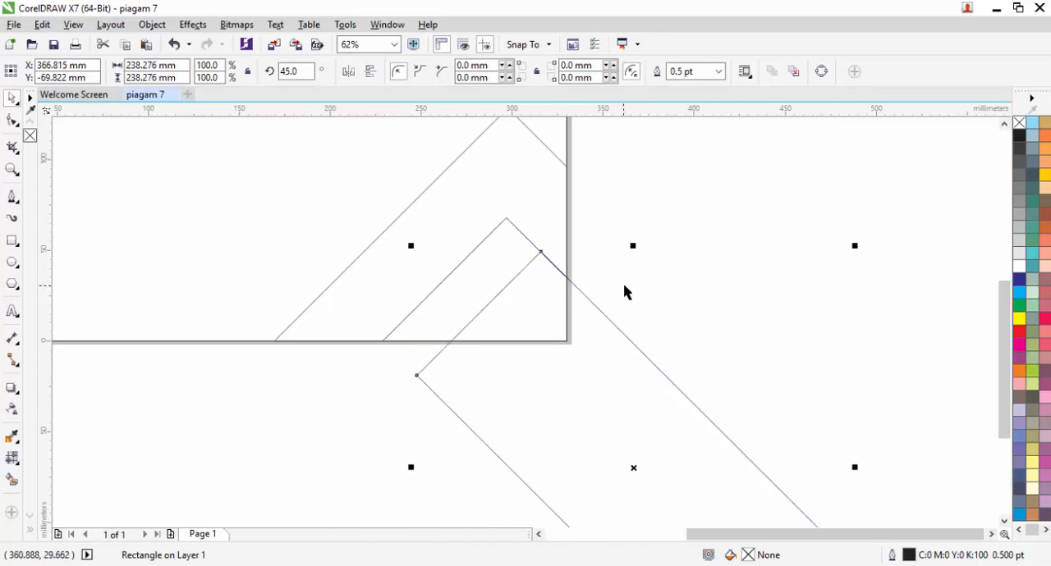
{"action": "left_click", "coordinate": [507, 278]}
{"action": "left_click", "coordinate": [648, 275]}
{"action": "left_click", "coordinate": [652, 385]}
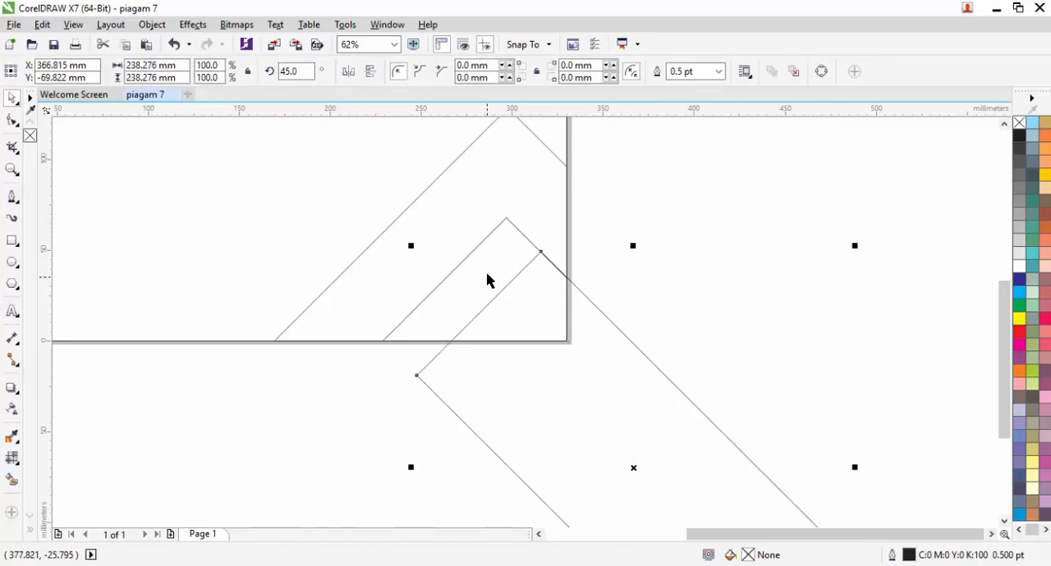
{"action": "left_click", "coordinate": [679, 344]}
{"action": "left_click", "coordinate": [631, 375]}
{"action": "scroll", "coordinate": [511, 238], "scroll_direction": "up", "scroll_amount": 1}
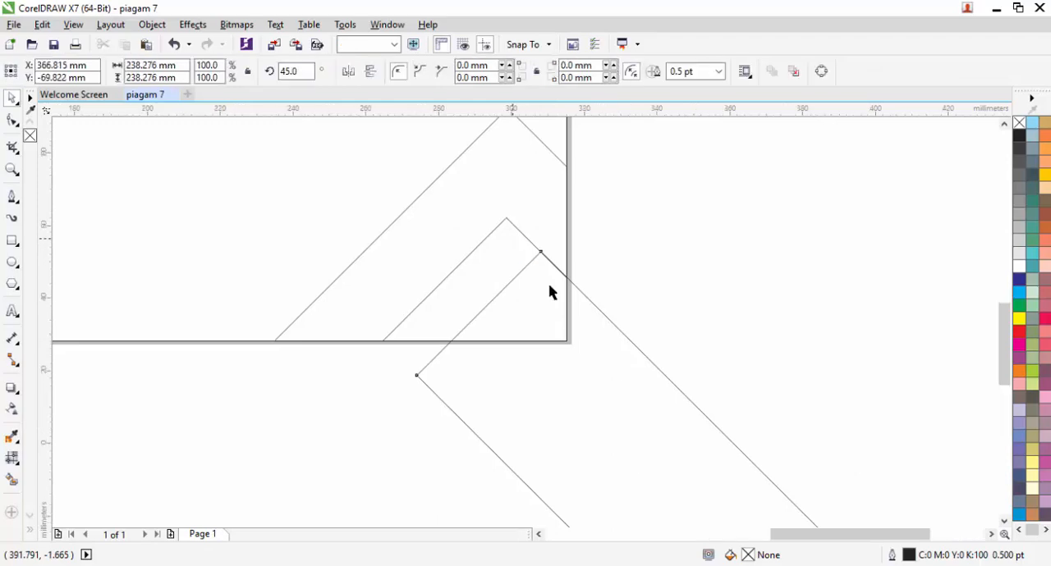
Step: Move the offset duplicate back along the rotated rectangle's long edge, centred at about X 355.6 mm, Y -59.2 mm
{"action": "left_click_drag", "start_coordinate": [572, 340], "coordinate": [533, 300]}
{"action": "scroll", "coordinate": [530, 242], "scroll_direction": "up", "scroll_amount": 2}
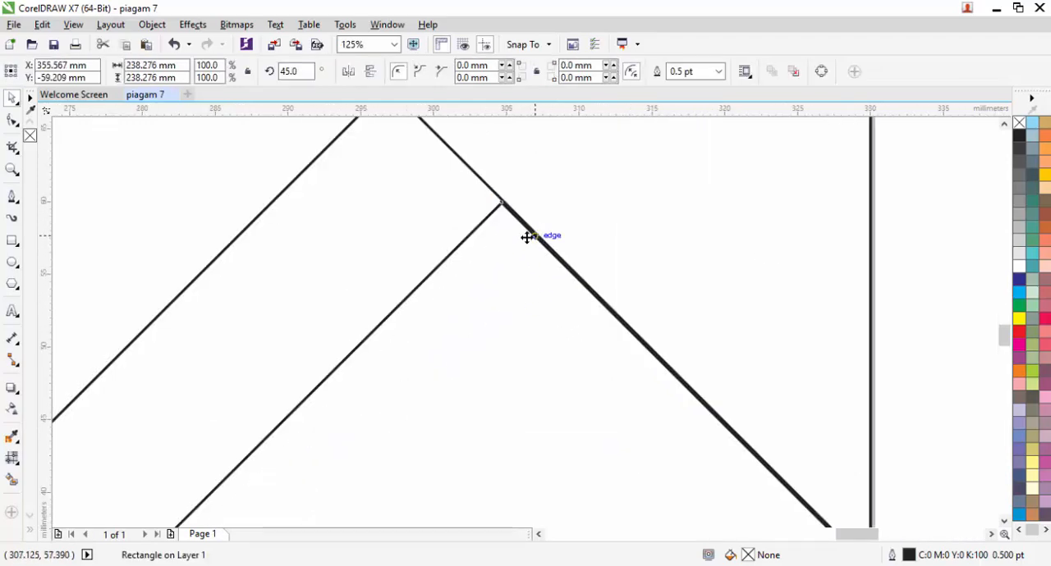
{"action": "scroll", "coordinate": [462, 193], "scroll_direction": "down", "scroll_amount": 2}
Step: Intersect the offset duplicate with the smaller lower-right corner piece and delete the leftover duplicate
{"action": "left_click", "coordinate": [477, 186], "text": "shift"}
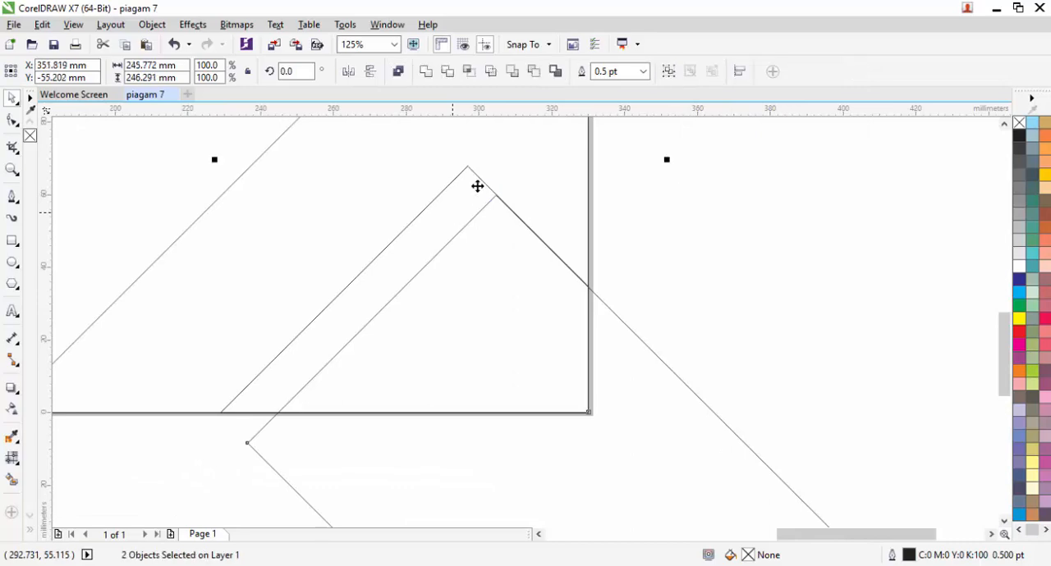
{"action": "left_click", "coordinate": [471, 73]}
{"action": "scroll", "coordinate": [516, 144], "scroll_direction": "down", "scroll_amount": 2}
{"action": "left_click", "coordinate": [611, 322]}
{"action": "key", "text": "Delete"}
Step: Draw a tall rectangle about 124 mm by 305 mm beside the page and rotate it to 45 degrees
{"action": "left_click_drag", "start_coordinate": [576, 287], "coordinate": [639, 461]}
{"action": "left_click_drag", "start_coordinate": [648, 385], "coordinate": [618, 400]}
{"action": "left_click_drag", "start_coordinate": [578, 349], "coordinate": [591, 316]}
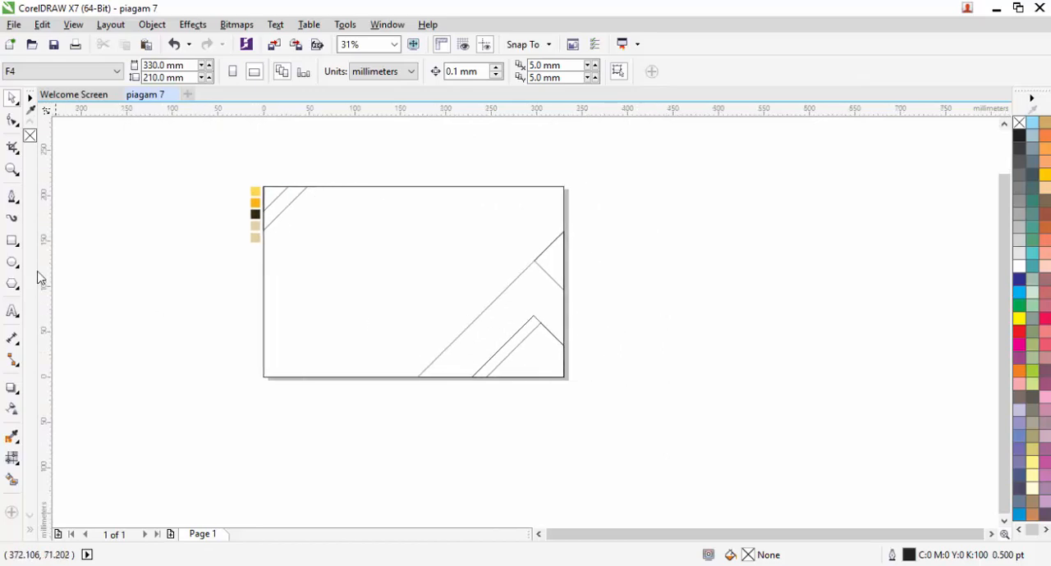
{"action": "left_click", "coordinate": [12, 241]}
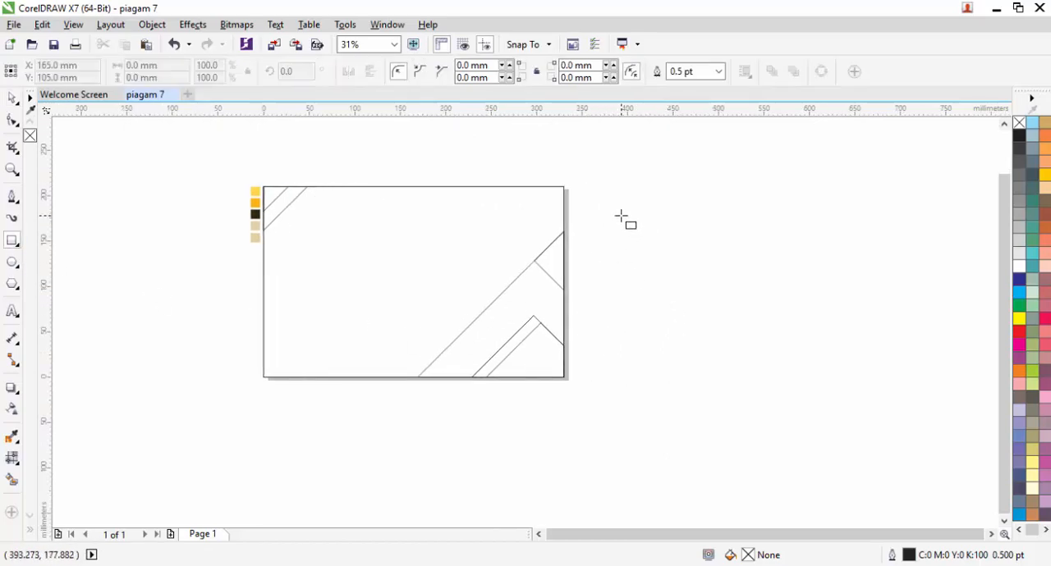
{"action": "left_click_drag", "start_coordinate": [619, 215], "coordinate": [653, 494]}
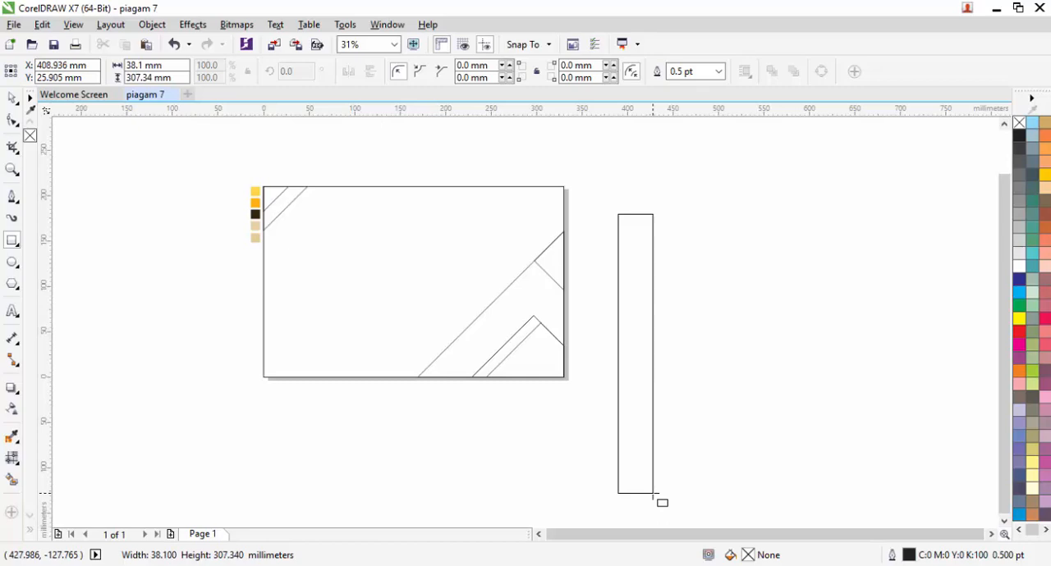
{"action": "left_click_drag", "start_coordinate": [653, 494], "coordinate": [731, 492]}
{"action": "left_click", "coordinate": [302, 72]}
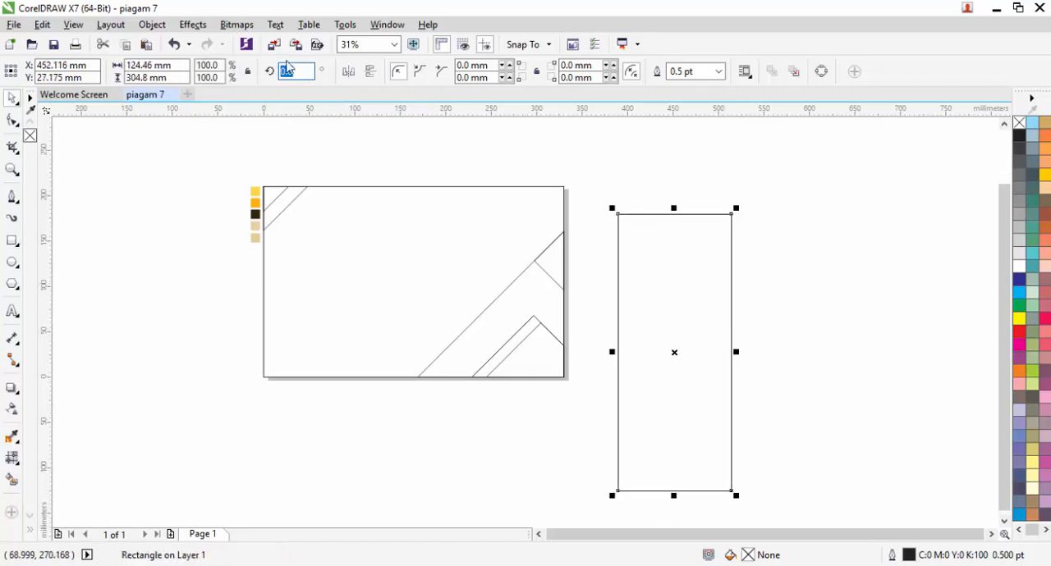
{"action": "key", "text": "Return"}
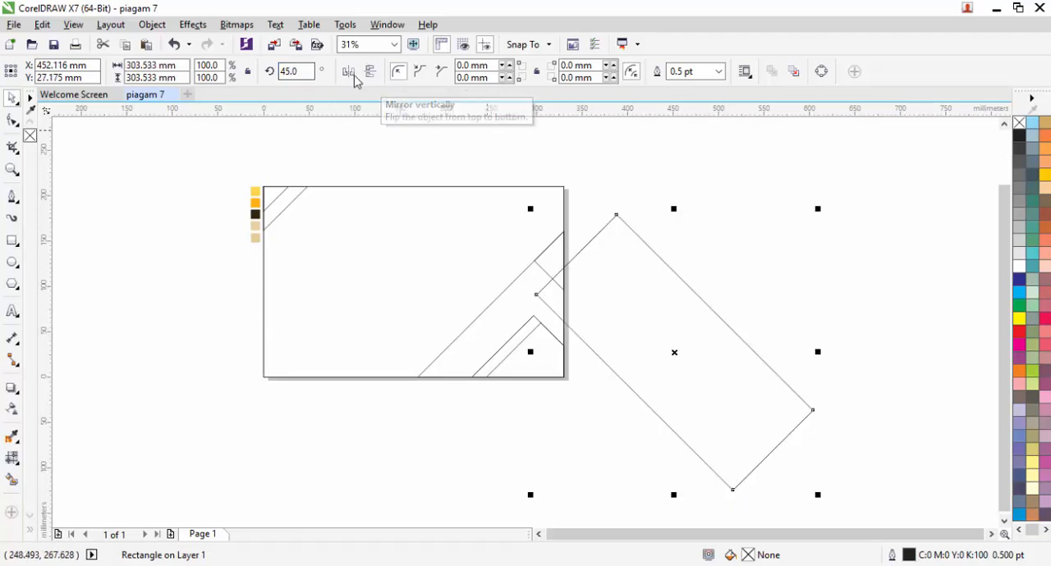
Step: Mirror the rotated rectangle horizontally and place it across the lower-right corner shapes, centred at about X 316 mm, Y 129 mm
{"action": "left_click_drag", "start_coordinate": [674, 352], "coordinate": [547, 279]}
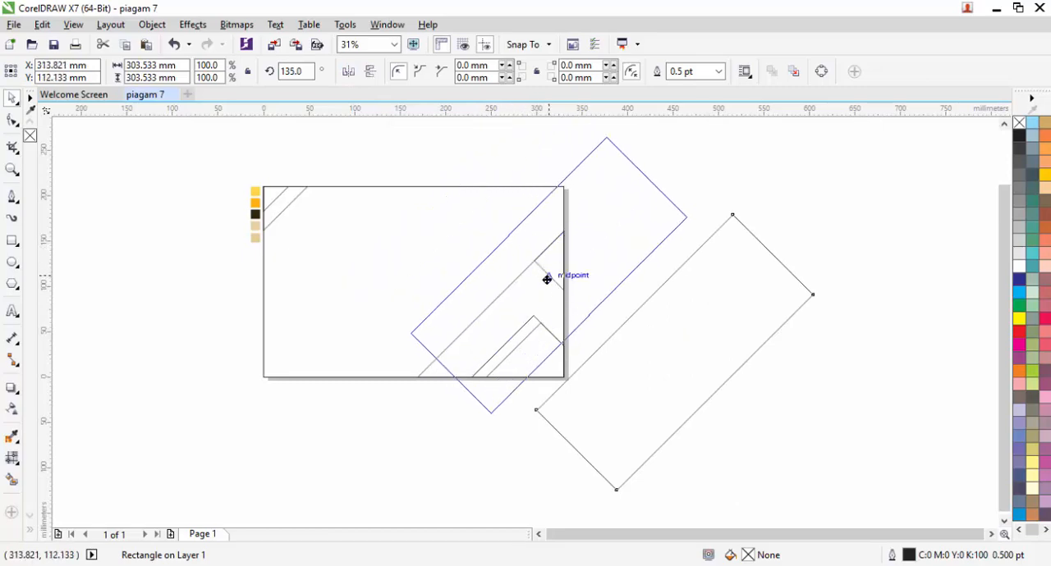
{"action": "left_click_drag", "start_coordinate": [546, 279], "coordinate": [537, 279]}
{"action": "scroll", "coordinate": [528, 297], "scroll_direction": "up", "scroll_amount": 2}
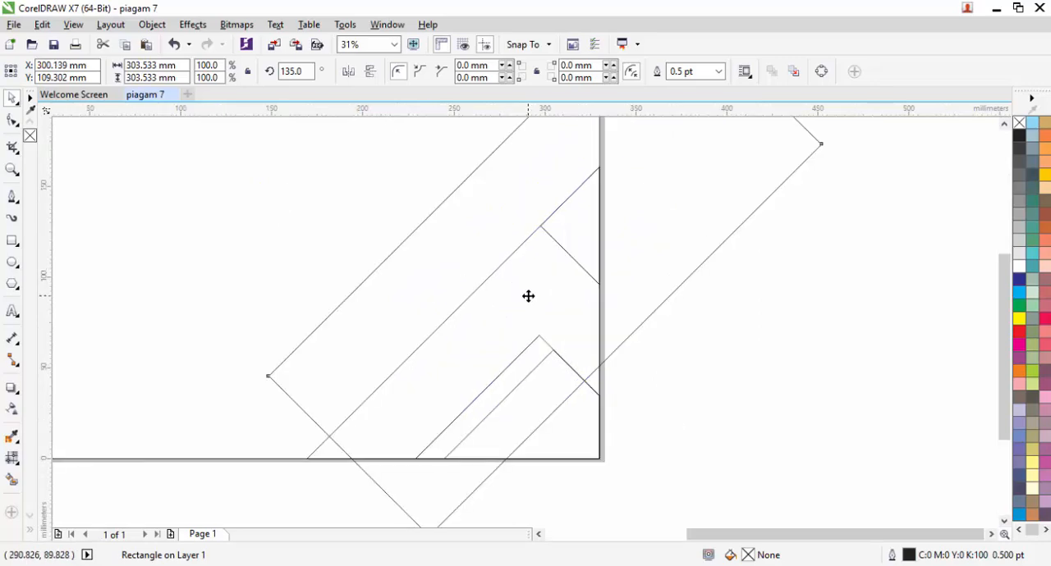
{"action": "left_click_drag", "start_coordinate": [590, 249], "coordinate": [521, 348]}
{"action": "left_click_drag", "start_coordinate": [565, 321], "coordinate": [588, 303]}
{"action": "scroll", "coordinate": [617, 284], "scroll_direction": "down", "scroll_amount": 2}
{"action": "scroll", "coordinate": [617, 292], "scroll_direction": "up", "scroll_amount": 2}
{"action": "scroll", "coordinate": [516, 271], "scroll_direction": "down", "scroll_amount": 2}
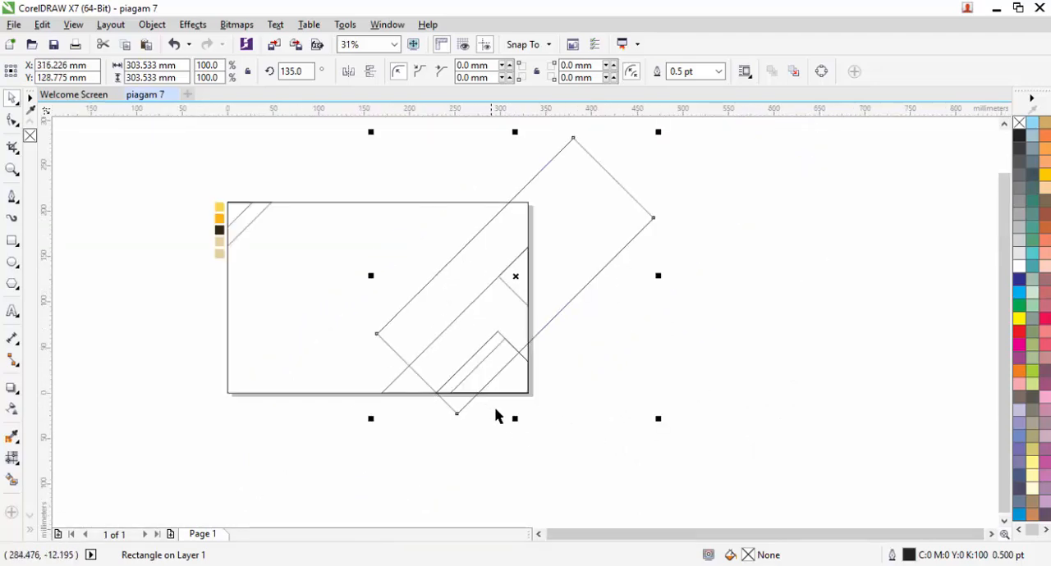
Step: Cut off the part of the large diagonal rectangle below the page by subtracting a cover rectangle drawn there
{"action": "key", "text": "F6"}
{"action": "mouse_move", "coordinate": [563, 456]}
{"action": "left_mouse_down"}
{"action": "mouse_move", "coordinate": [457, 429]}
{"action": "mouse_move", "coordinate": [393, 394]}
{"action": "left_mouse_up"}
{"action": "key", "text": "space"}
{"action": "left_click", "coordinate": [560, 147], "text": "shift"}
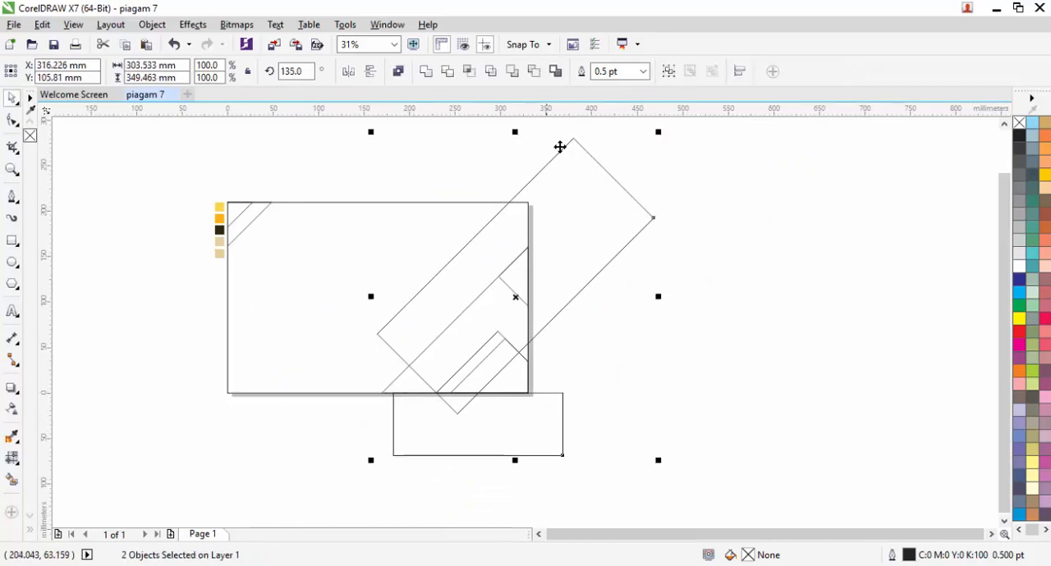
{"action": "left_click", "coordinate": [533, 71]}
Step: Cut off the part of the large diagonal rectangle beyond the page's right edge with another subtracted cover rectangle
{"action": "scroll", "coordinate": [629, 230], "scroll_direction": "up", "scroll_amount": 2}
{"action": "key", "text": "F6"}
{"action": "left_click_drag", "start_coordinate": [738, 487], "coordinate": [514, 237]}
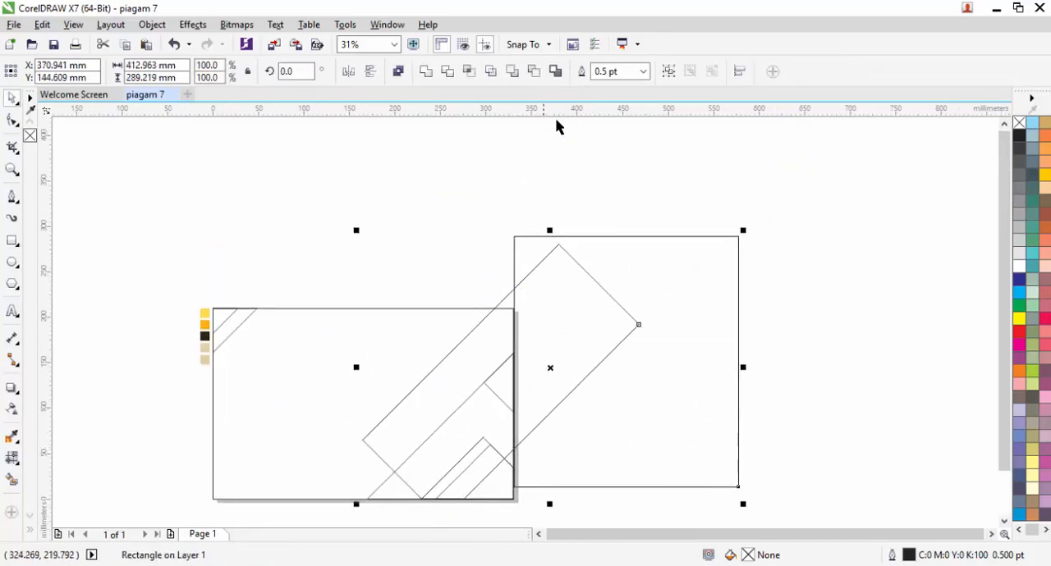
{"action": "left_click", "coordinate": [534, 71]}
Step: Cut off the part of the large diagonal shape above the page's top edge with a subtracted cover rectangle
{"action": "key", "text": "F6"}
{"action": "left_click_drag", "start_coordinate": [345, 205], "coordinate": [633, 311]}
{"action": "key", "text": "space"}
{"action": "left_click", "coordinate": [490, 335], "text": "shift"}
{"action": "left_click", "coordinate": [532, 72]}
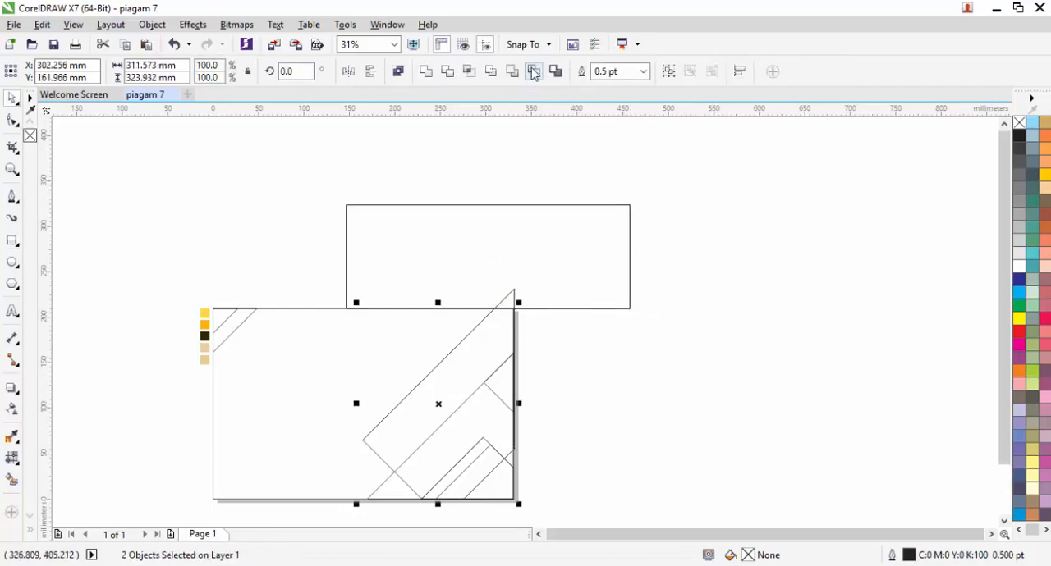
Step: Change the stacking order of the clipped diagonal shape relative to the page-sized background rectangle
{"action": "right_click", "coordinate": [469, 354]}
{"action": "mouse_move", "coordinate": [553, 395]}
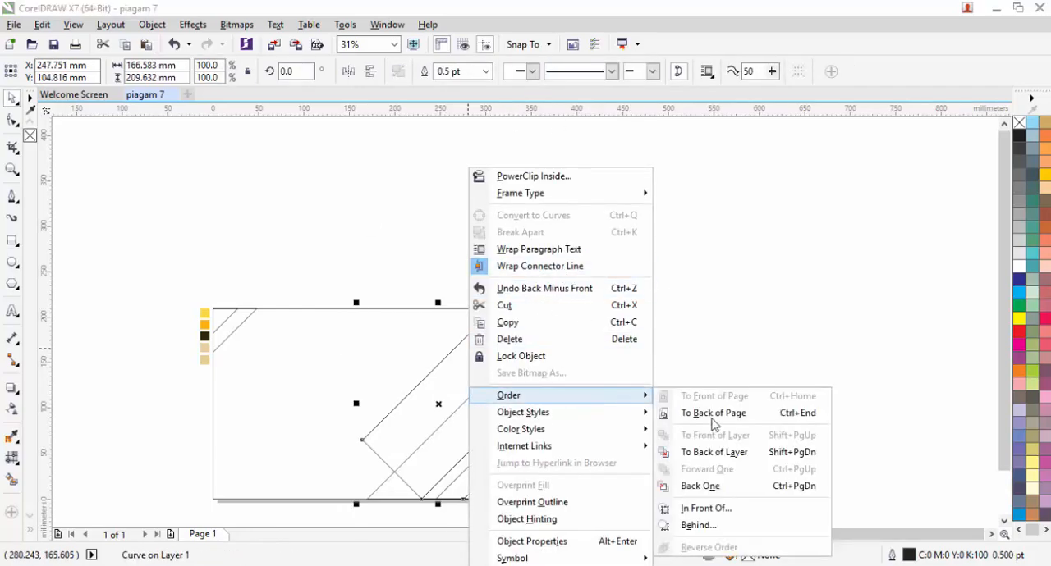
{"action": "left_click", "coordinate": [711, 510]}
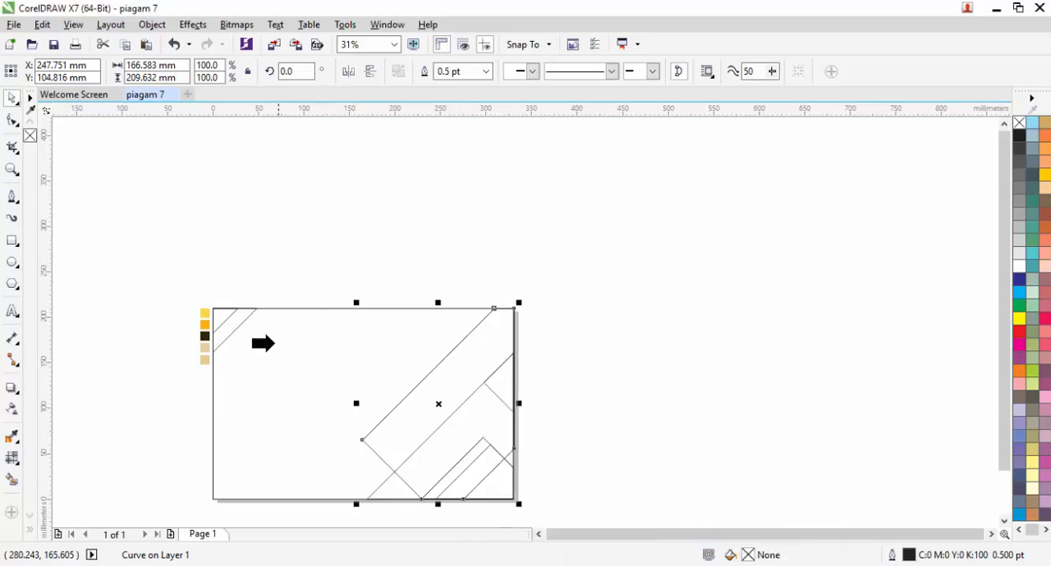
{"action": "left_click", "coordinate": [495, 347]}
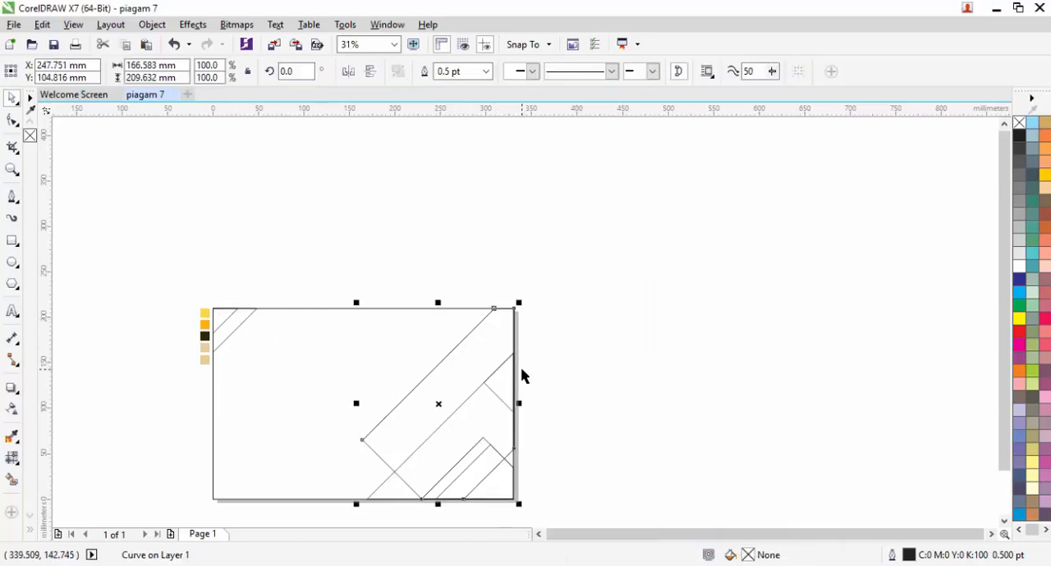
{"action": "left_click", "coordinate": [622, 366]}
Step: Draw a narrow upright rectangle about 31 mm by 161 mm to the right of the page
{"action": "left_click_drag", "start_coordinate": [610, 359], "coordinate": [746, 245]}
{"action": "left_click_drag", "start_coordinate": [591, 263], "coordinate": [499, 230]}
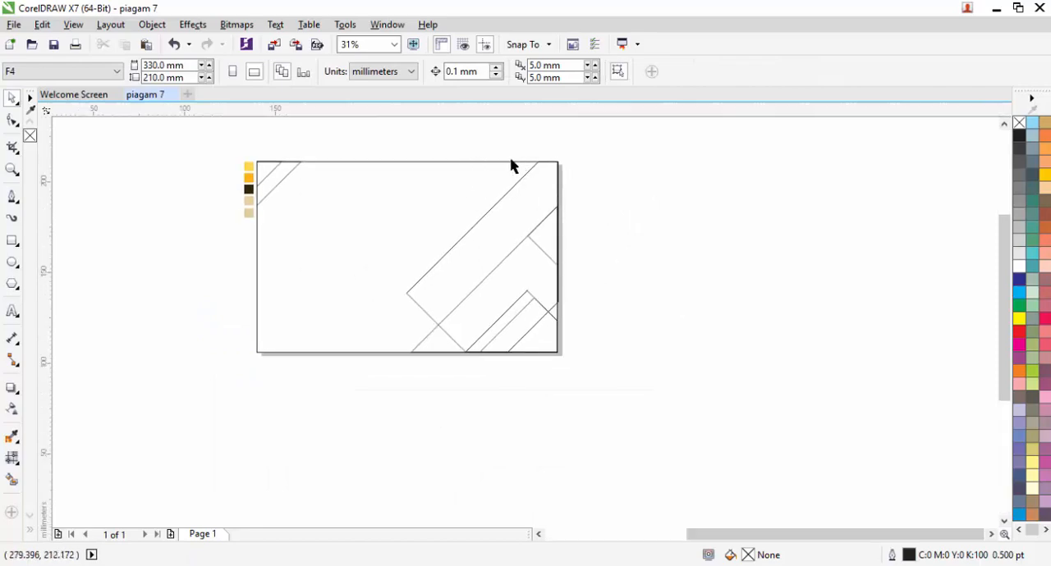
{"action": "scroll", "coordinate": [509, 168], "scroll_direction": "up", "scroll_amount": 2}
{"action": "left_click_drag", "start_coordinate": [506, 180], "coordinate": [500, 225]}
{"action": "key", "text": "F6"}
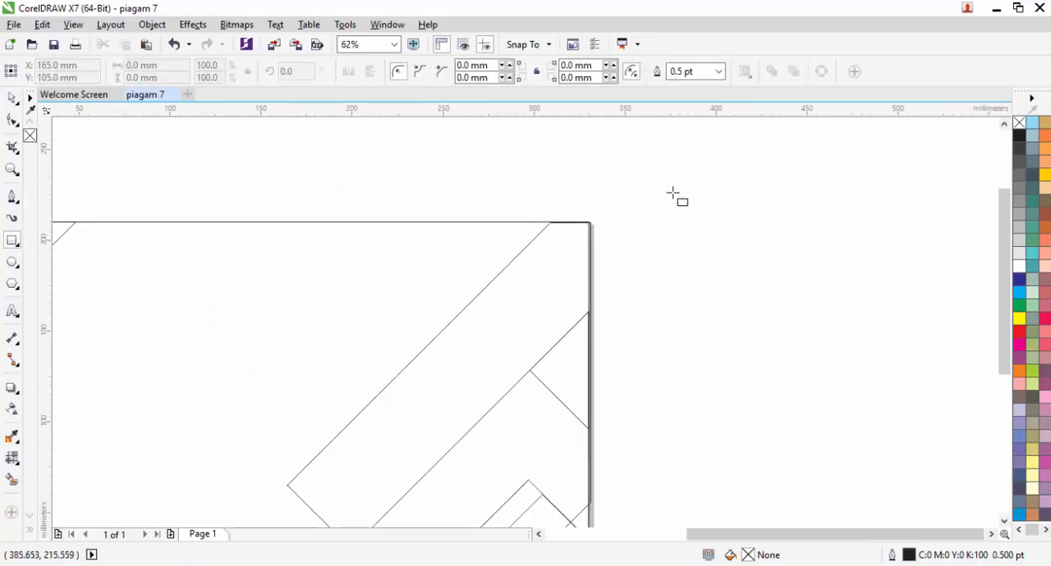
{"action": "left_click_drag", "start_coordinate": [673, 192], "coordinate": [730, 485]}
{"action": "key", "text": "space"}
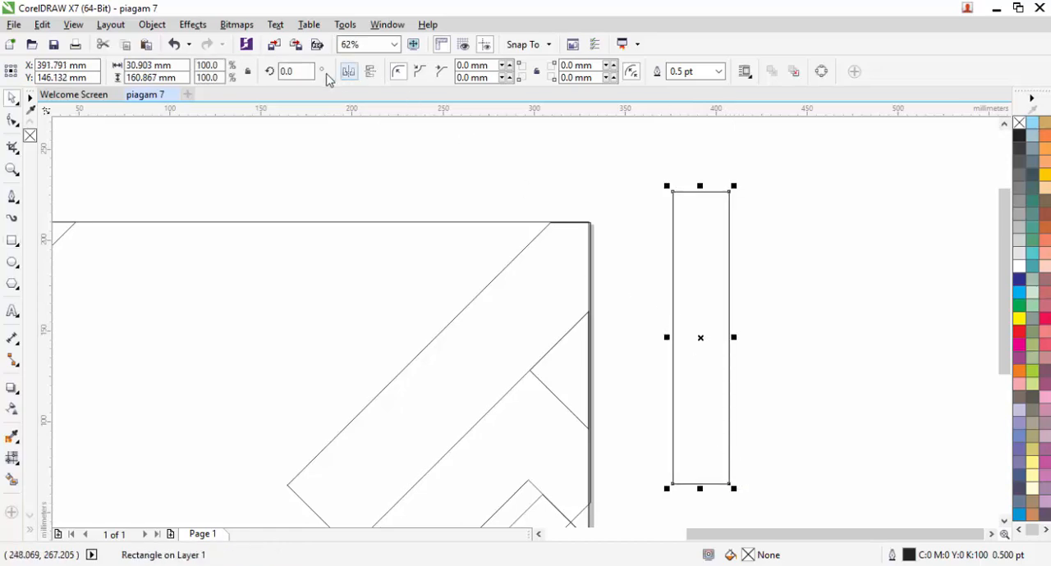
Step: Rotate the narrow rectangle to 45 degrees, mirror it horizontally and set it against the large diagonal shape's upper-left edge
{"action": "type", "text": "45"}
{"action": "key", "text": "Return"}
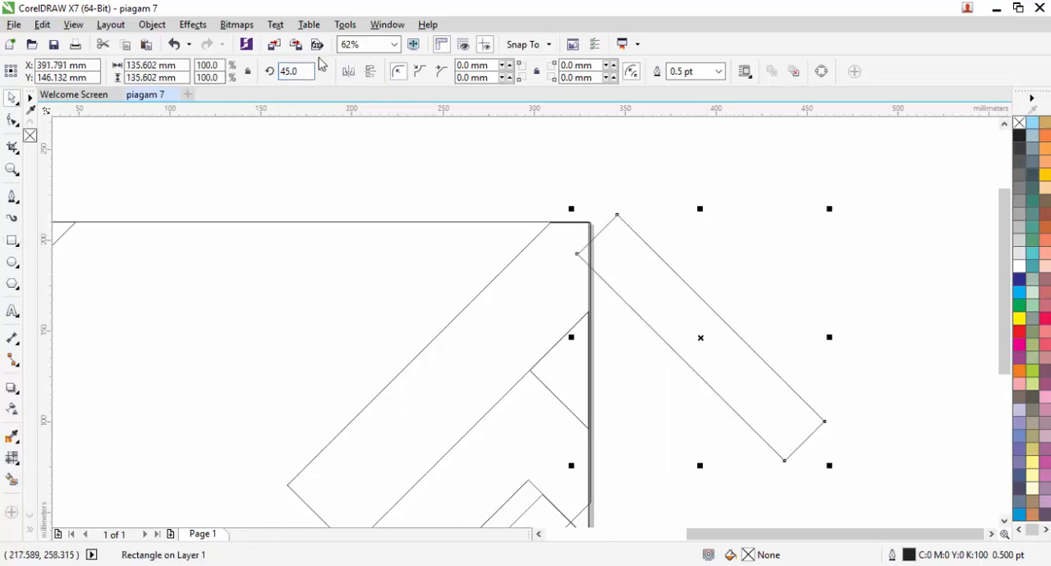
{"action": "left_click", "coordinate": [347, 73]}
{"action": "left_click_drag", "start_coordinate": [625, 321], "coordinate": [497, 248]}
Step: Place a mirrored duplicate of the narrow rectangle across the large diagonal shape, in line with the short edge of the triangle's corner piece
{"action": "left_click_drag", "start_coordinate": [556, 183], "coordinate": [673, 304]}
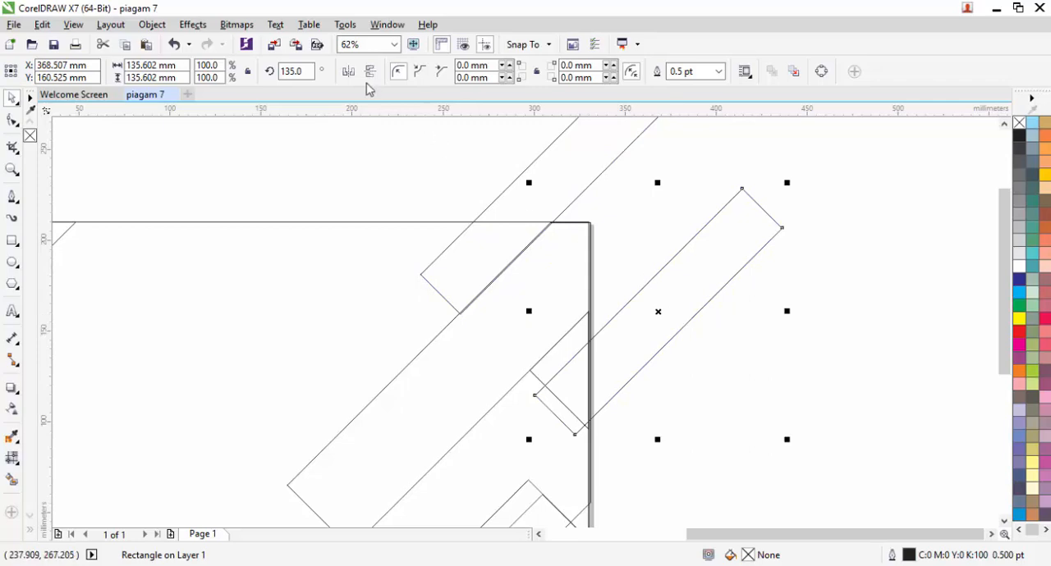
{"action": "left_click", "coordinate": [348, 73]}
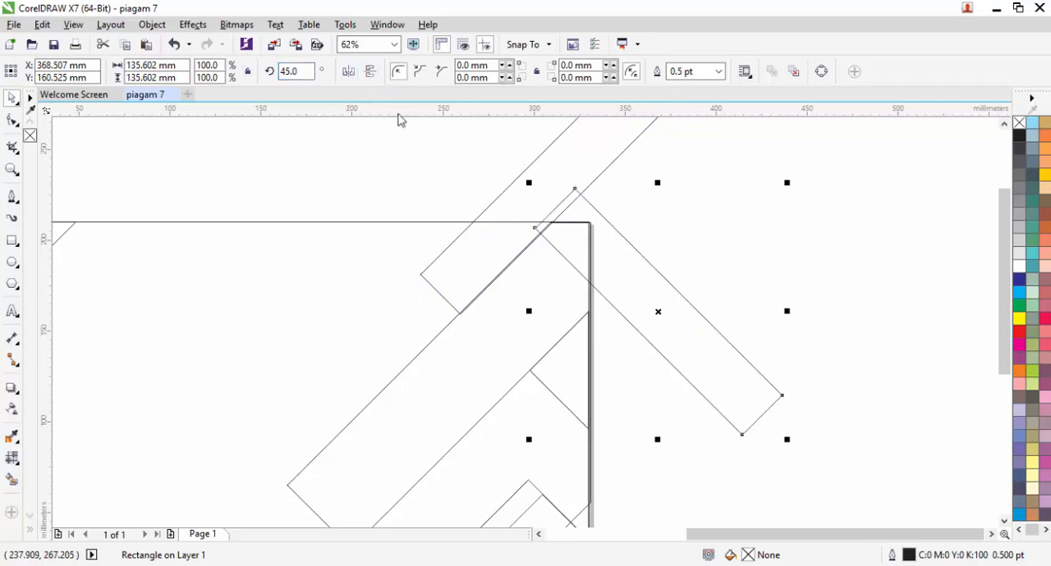
{"action": "left_click_drag", "start_coordinate": [654, 290], "coordinate": [468, 334]}
{"action": "scroll", "coordinate": [505, 335], "scroll_direction": "up", "scroll_amount": 2}
{"action": "left_click_drag", "start_coordinate": [470, 391], "coordinate": [469, 386]}
{"action": "scroll", "coordinate": [457, 348], "scroll_direction": "down", "scroll_amount": 2}
Step: Move the first narrow rectangle so its short end meets the crossing duplicate and its long side meets the large shape's edge
{"action": "left_click", "coordinate": [438, 267]}
{"action": "scroll", "coordinate": [429, 271], "scroll_direction": "up", "scroll_amount": 1}
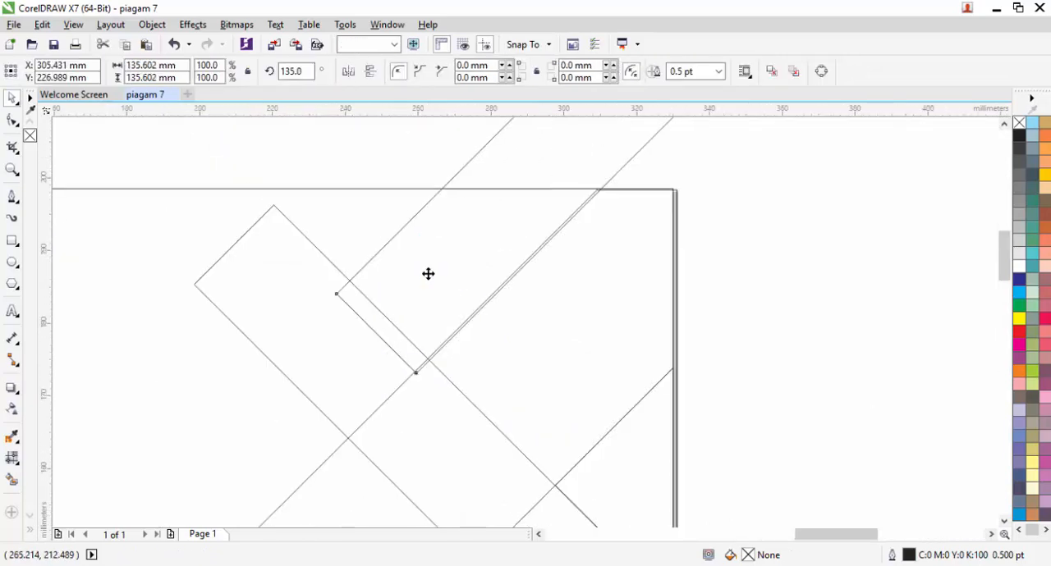
{"action": "scroll", "coordinate": [427, 273], "scroll_direction": "up", "scroll_amount": 1}
{"action": "left_click_drag", "start_coordinate": [417, 336], "coordinate": [437, 286]}
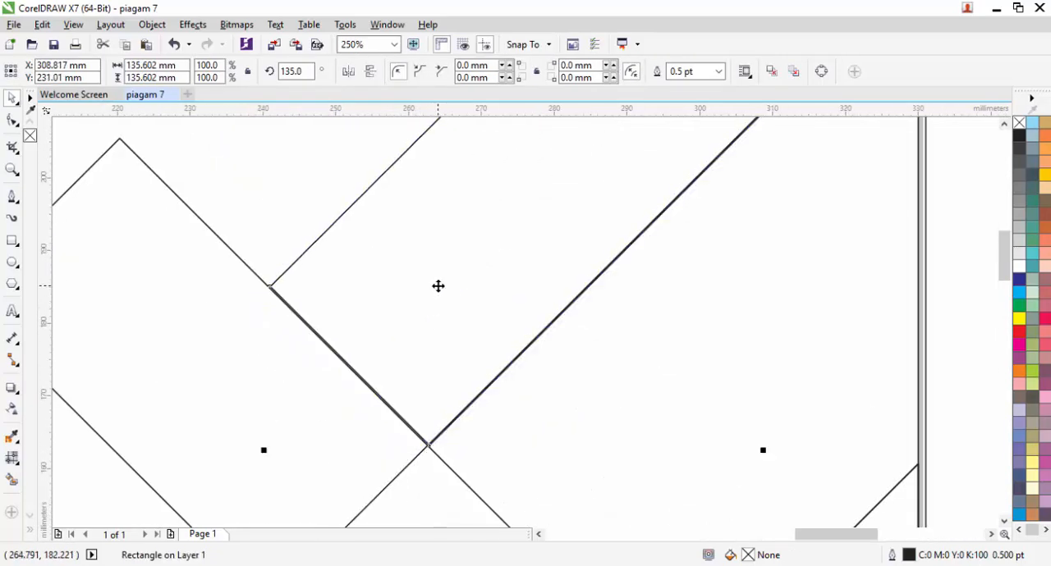
{"action": "scroll", "coordinate": [438, 286], "scroll_direction": "down", "scroll_amount": 1}
{"action": "scroll", "coordinate": [489, 285], "scroll_direction": "down", "scroll_amount": 1}
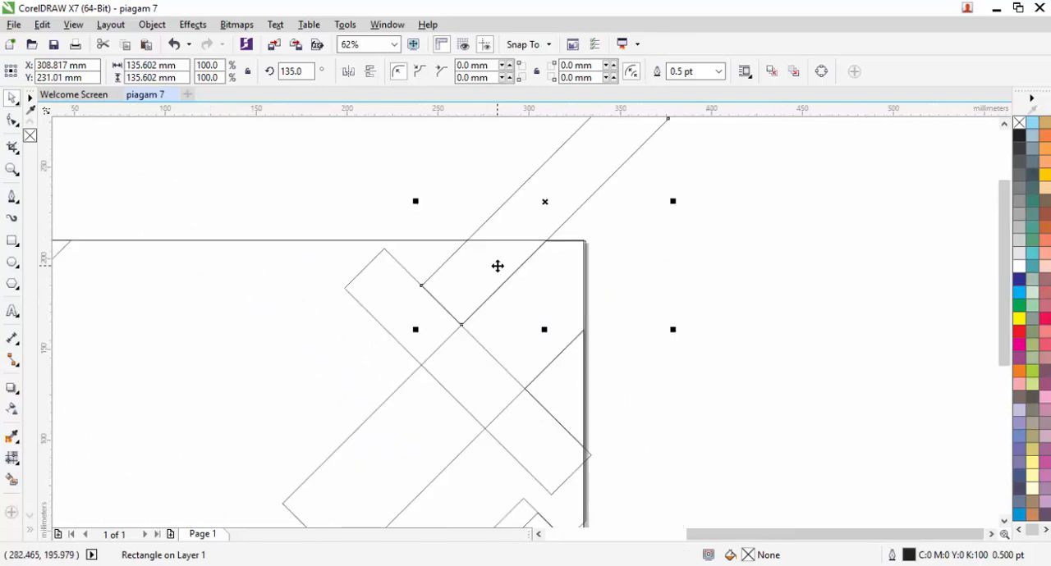
Step: Draw a cover rectangle about 246 mm by 110 mm above the page and align its lower edge with the page's top edge
{"action": "scroll", "coordinate": [497, 266], "scroll_direction": "down", "scroll_amount": 1}
{"action": "key", "text": "F6"}
{"action": "left_click_drag", "start_coordinate": [390, 158], "coordinate": [618, 253]}
{"action": "key", "text": "space"}
{"action": "scroll", "coordinate": [495, 260], "scroll_direction": "up", "scroll_amount": 2}
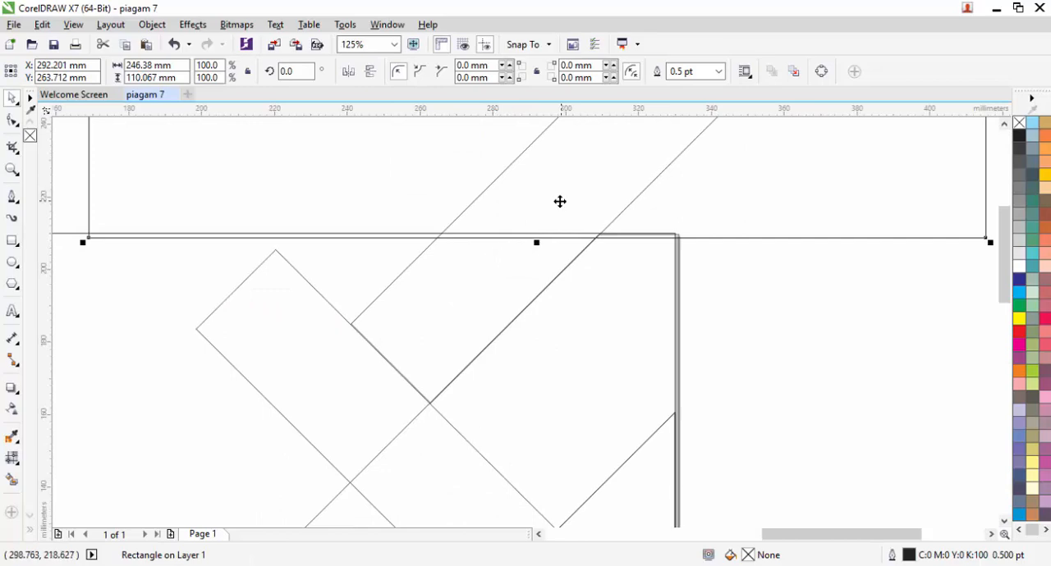
{"action": "left_click_drag", "start_coordinate": [537, 242], "coordinate": [537, 247]}
{"action": "scroll", "coordinate": [536, 213], "scroll_direction": "up", "scroll_amount": 1}
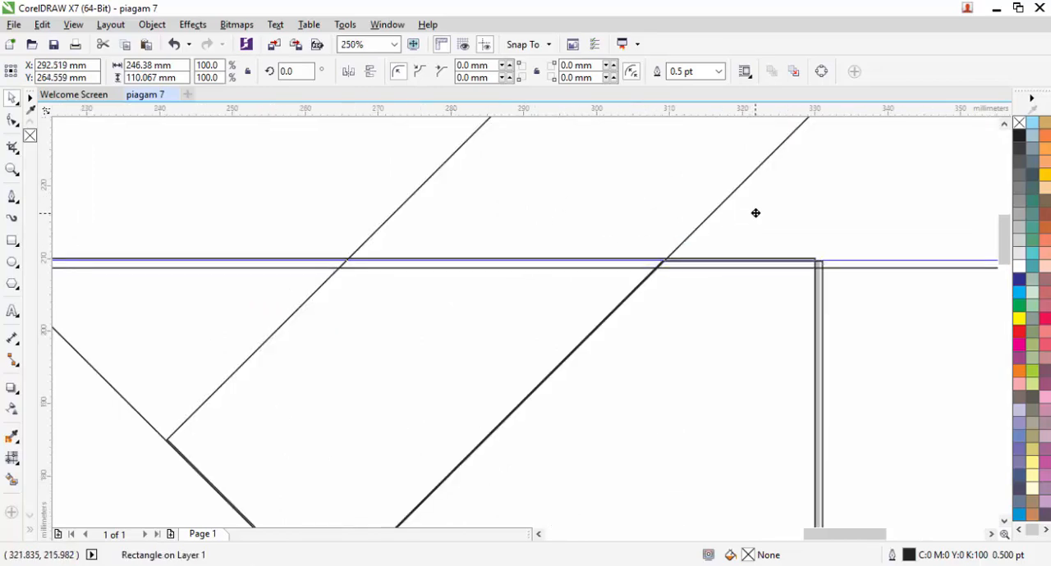
Step: Subtract the cover rectangle from the narrow diagonal strip to clip it at the page's top edge
{"action": "scroll", "coordinate": [754, 215], "scroll_direction": "down", "scroll_amount": 1}
{"action": "left_click", "coordinate": [526, 293]}
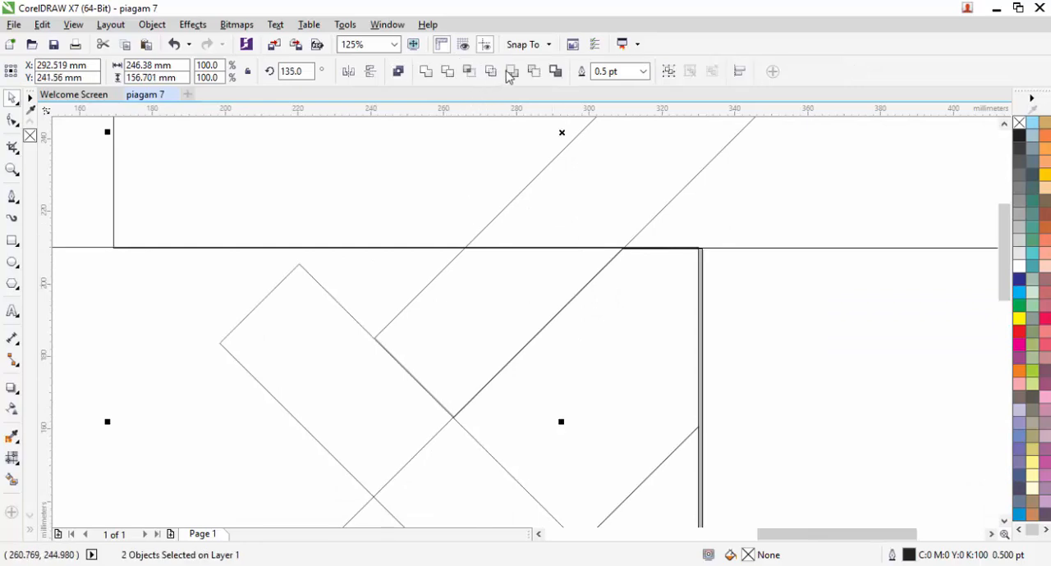
{"action": "left_click", "coordinate": [533, 72]}
{"action": "scroll", "coordinate": [511, 160], "scroll_direction": "down", "scroll_amount": 1}
Step: Nudge the clipped strip 0.2 mm to the right so it overlaps the large diagonal shape
{"action": "left_click", "coordinate": [559, 257], "text": "shift"}
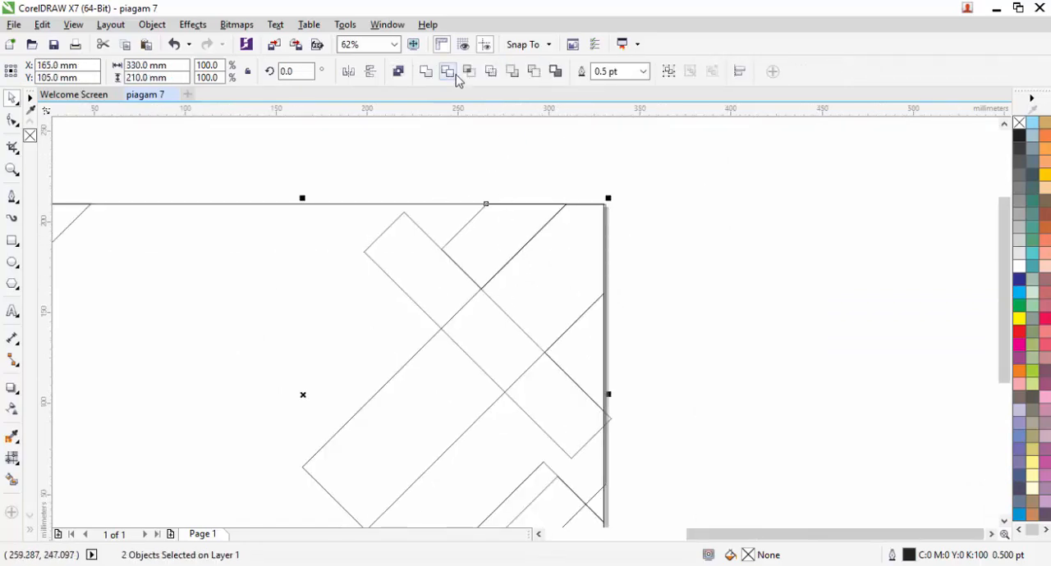
{"action": "left_click", "coordinate": [427, 73]}
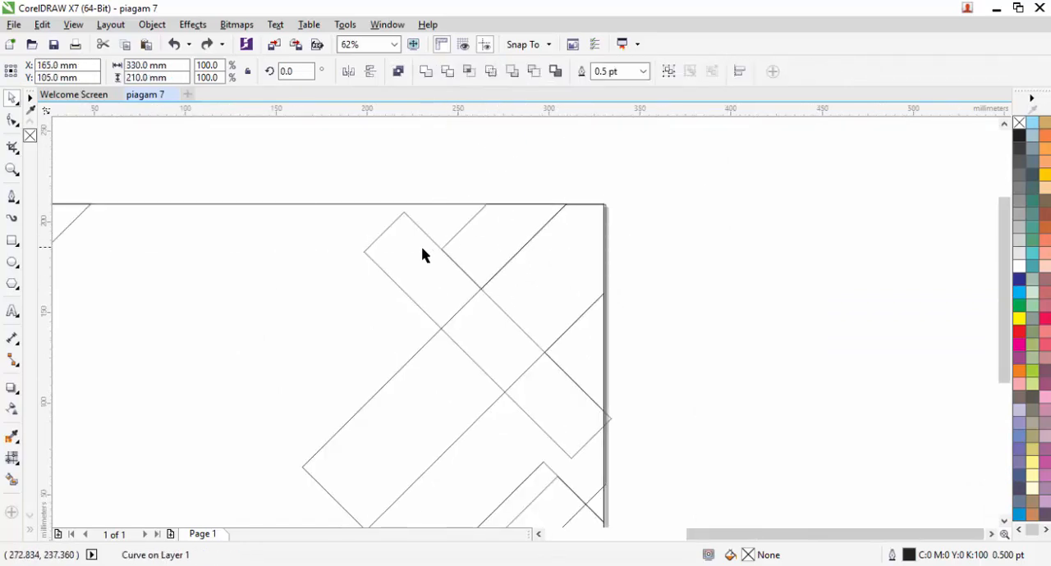
{"action": "left_click", "coordinate": [537, 225]}
{"action": "scroll", "coordinate": [537, 225], "scroll_direction": "up", "scroll_amount": 3}
{"action": "key", "text": "Right"}
{"action": "key", "text": "Right"}
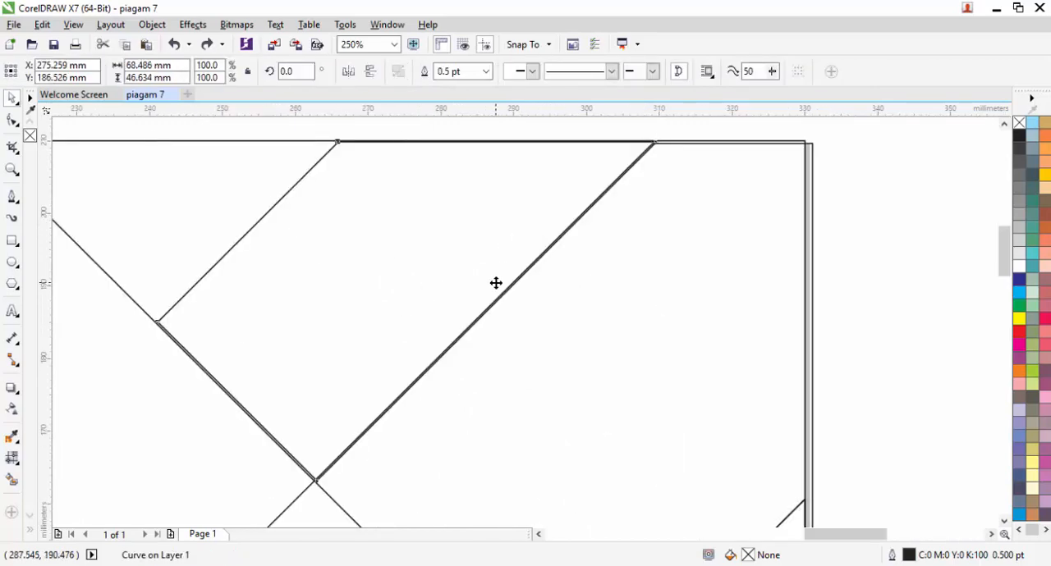
Step: Weld the clipped narrow strip to the large diagonal shape
{"action": "scroll", "coordinate": [669, 185], "scroll_direction": "down", "scroll_amount": 2}
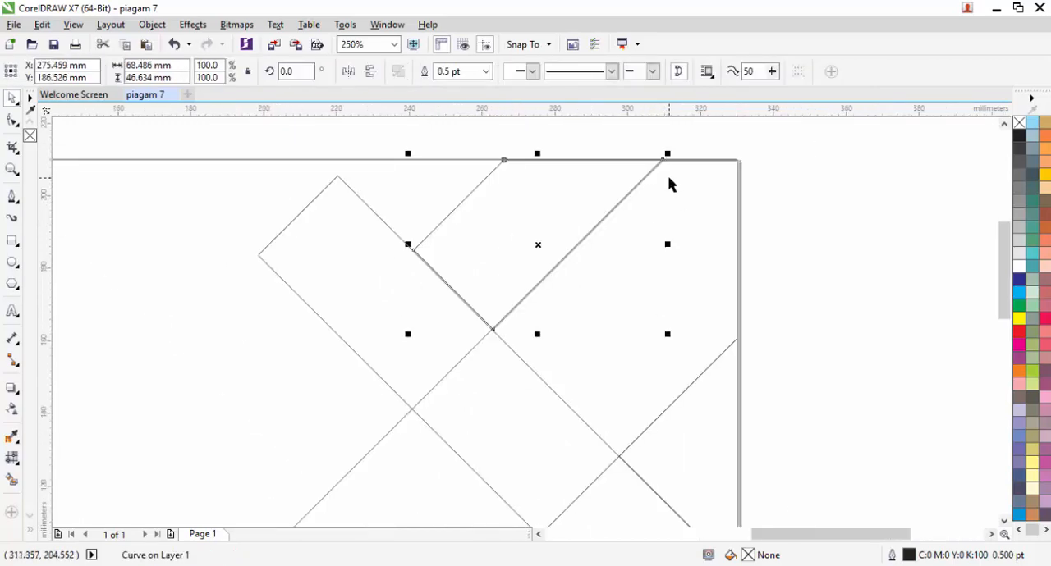
{"action": "left_click_drag", "start_coordinate": [585, 192], "coordinate": [599, 147]}
{"action": "left_click", "coordinate": [413, 353]}
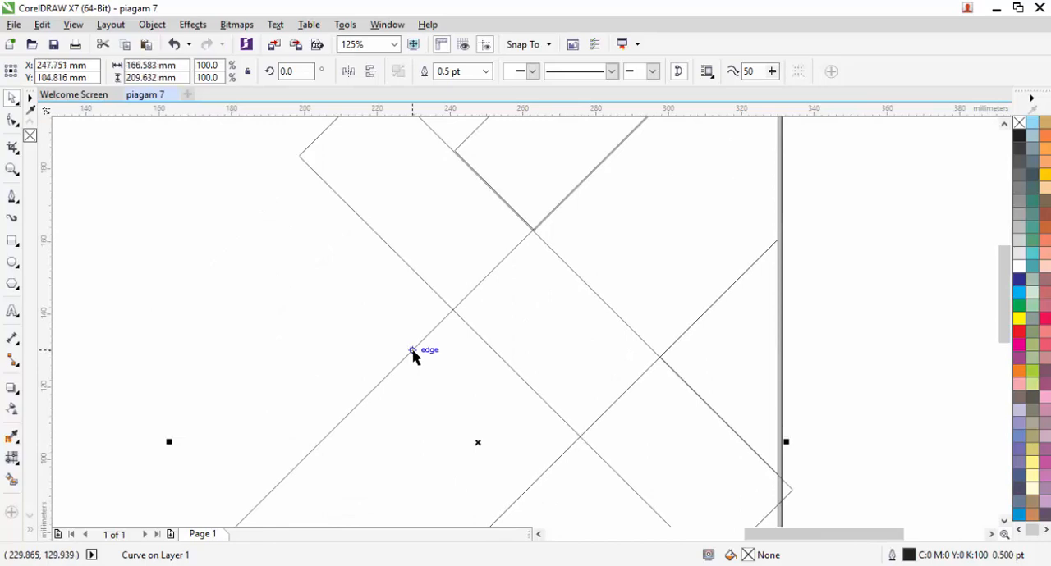
{"action": "left_click", "coordinate": [505, 196], "text": "shift"}
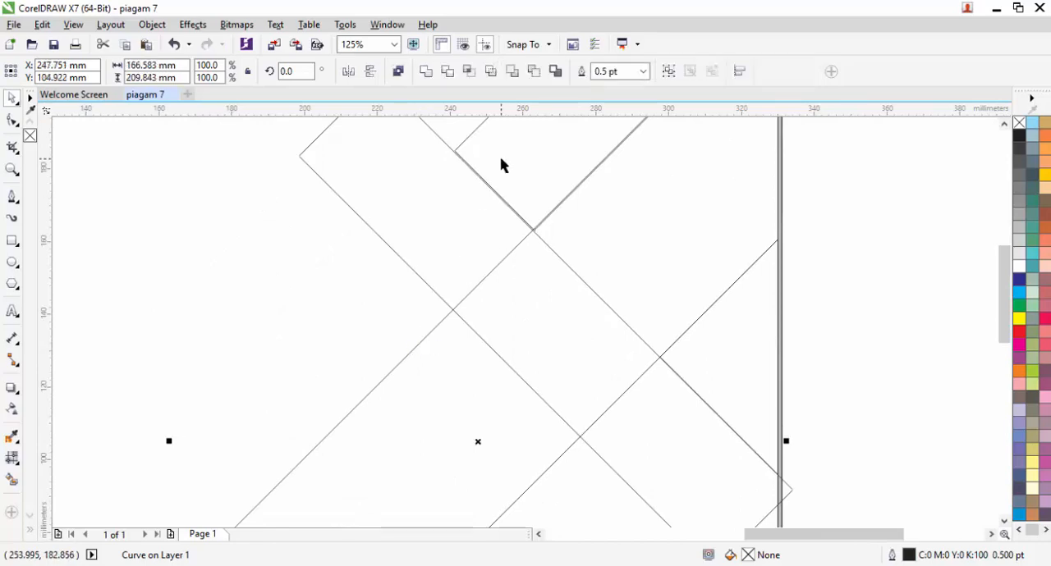
{"action": "left_click", "coordinate": [426, 74]}
{"action": "scroll", "coordinate": [466, 201], "scroll_direction": "down", "scroll_amount": 1}
Step: Delete the narrow rectangle crossing the welded diagonal shape
{"action": "left_click", "coordinate": [436, 171]}
{"action": "left_click", "coordinate": [458, 255]}
{"action": "key", "text": "Delete"}
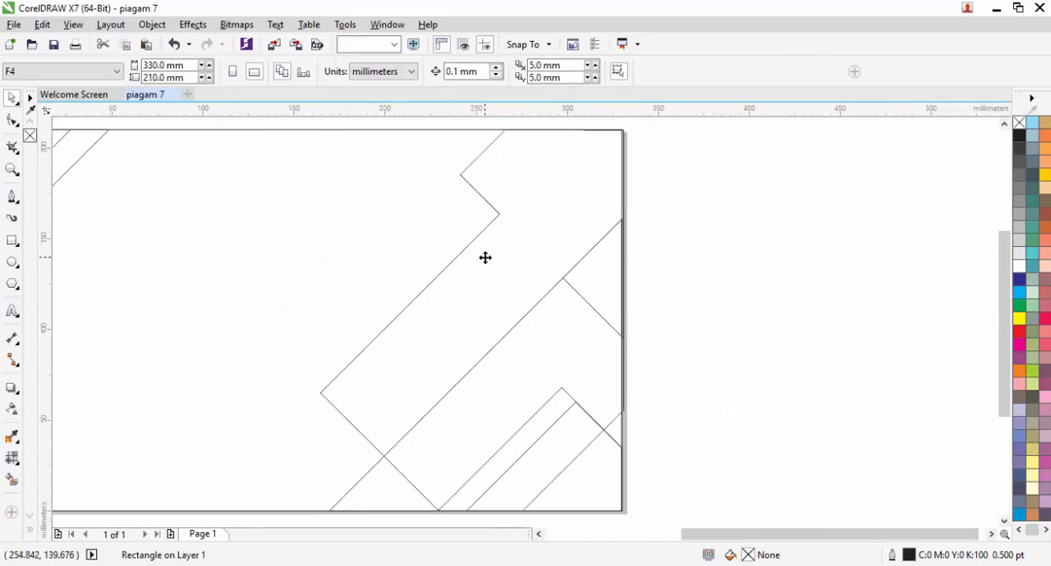
Step: Move the welded diagonal shape's upper-right corner node onto the page's upper-right corner
{"action": "scroll", "coordinate": [611, 120], "scroll_direction": "up", "scroll_amount": 1}
{"action": "left_click_drag", "start_coordinate": [579, 128], "coordinate": [571, 240]}
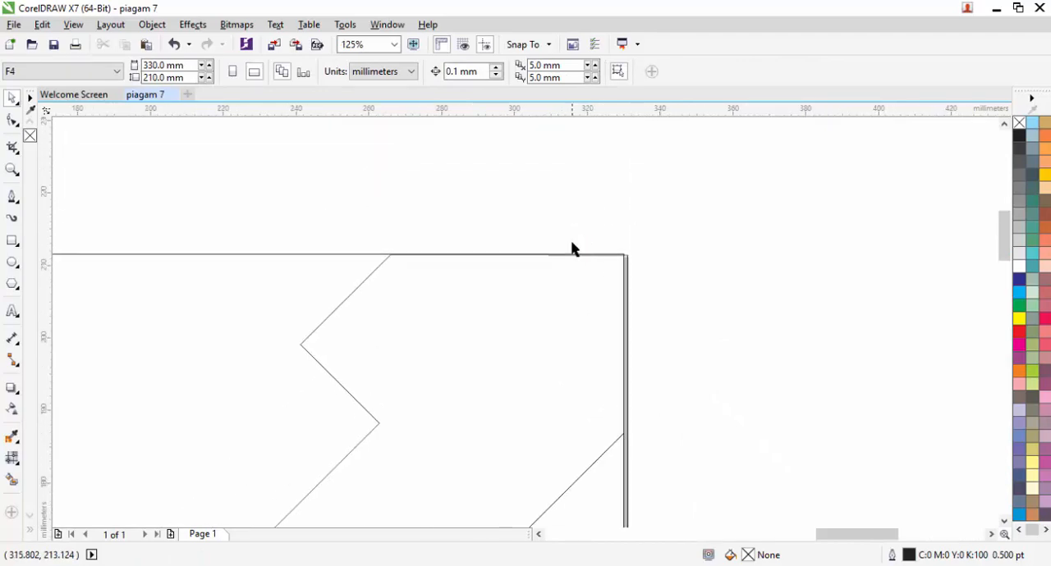
{"action": "scroll", "coordinate": [571, 241], "scroll_direction": "up", "scroll_amount": 2}
{"action": "left_click", "coordinate": [568, 293]}
{"action": "key", "text": "F10"}
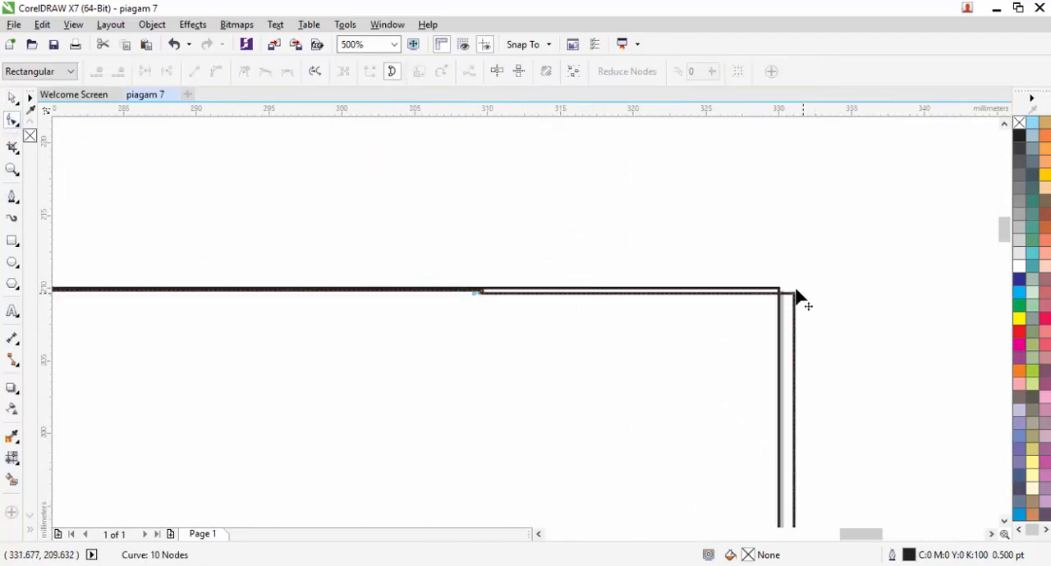
{"action": "left_click_drag", "start_coordinate": [794, 293], "coordinate": [779, 288]}
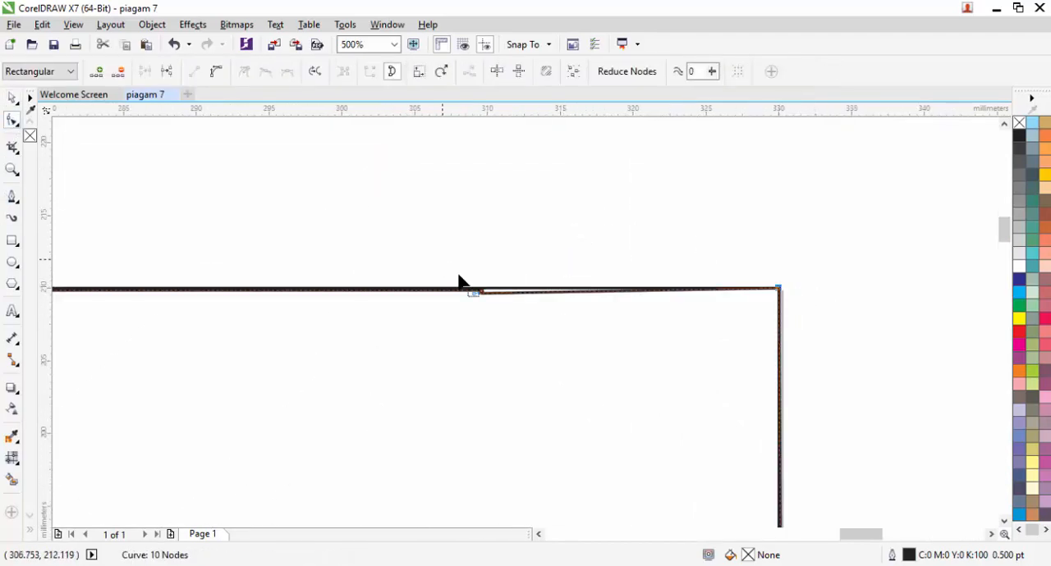
Step: Delete the surplus nodes that form the small notch along the welded shape's upper edge
{"action": "left_click_drag", "start_coordinate": [455, 273], "coordinate": [528, 335]}
{"action": "key", "text": "Delete"}
{"action": "scroll", "coordinate": [657, 282], "scroll_direction": "down", "scroll_amount": 2}
{"action": "scroll", "coordinate": [681, 481], "scroll_direction": "down", "scroll_amount": 2}
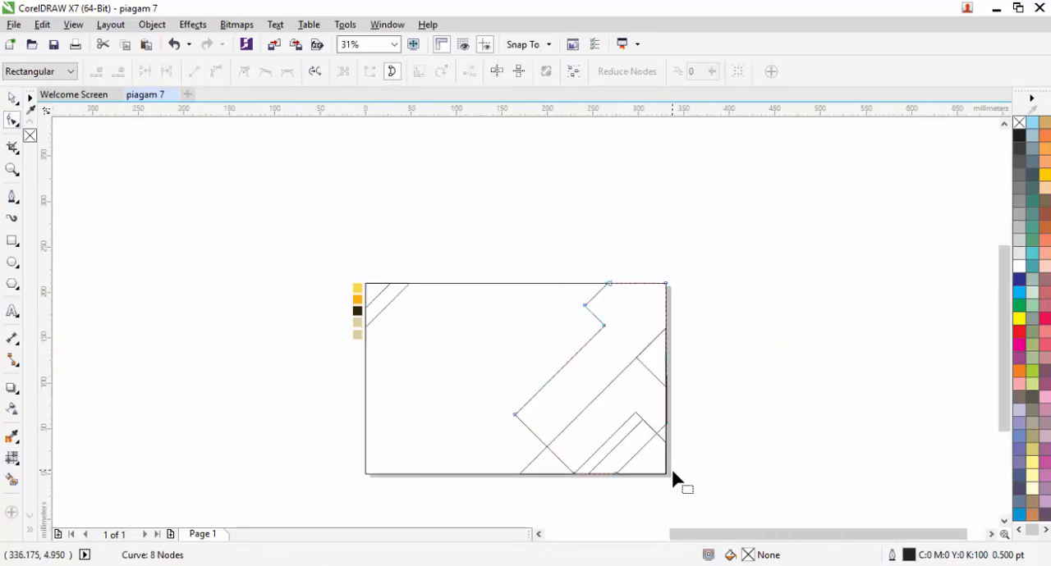
Step: Move the welded shape's lower node that overhangs the page onto the page's right edge
{"action": "scroll", "coordinate": [675, 340], "scroll_direction": "up", "scroll_amount": 2}
{"action": "left_click", "coordinate": [623, 329]}
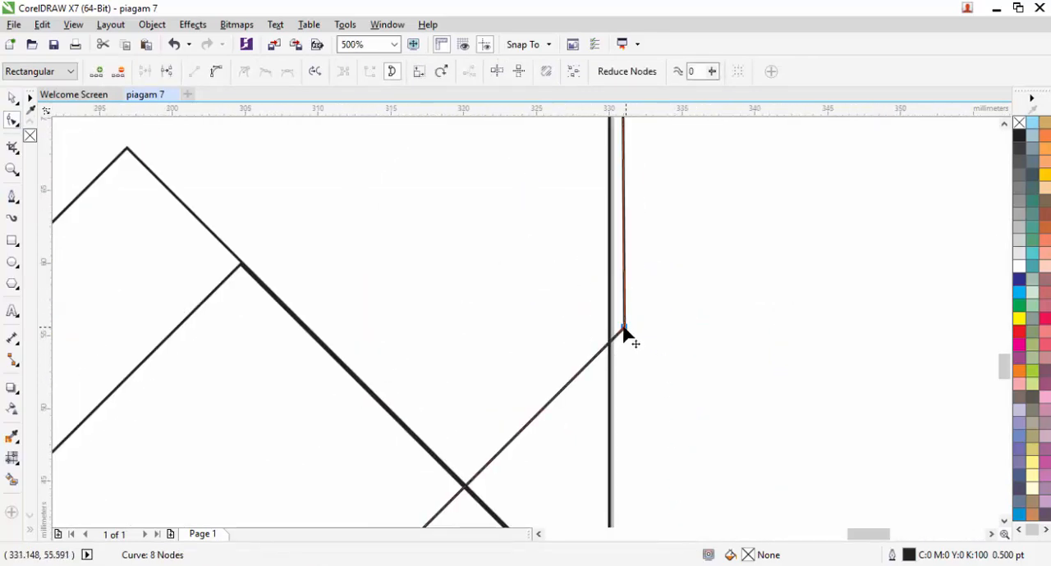
{"action": "left_click_drag", "start_coordinate": [624, 327], "coordinate": [609, 330]}
{"action": "scroll", "coordinate": [653, 312], "scroll_direction": "down", "scroll_amount": 2}
{"action": "key", "text": "space"}
{"action": "scroll", "coordinate": [703, 305], "scroll_direction": "down", "scroll_amount": 2}
{"action": "left_click", "coordinate": [701, 307]}
{"action": "left_click_drag", "start_coordinate": [700, 307], "coordinate": [685, 353]}
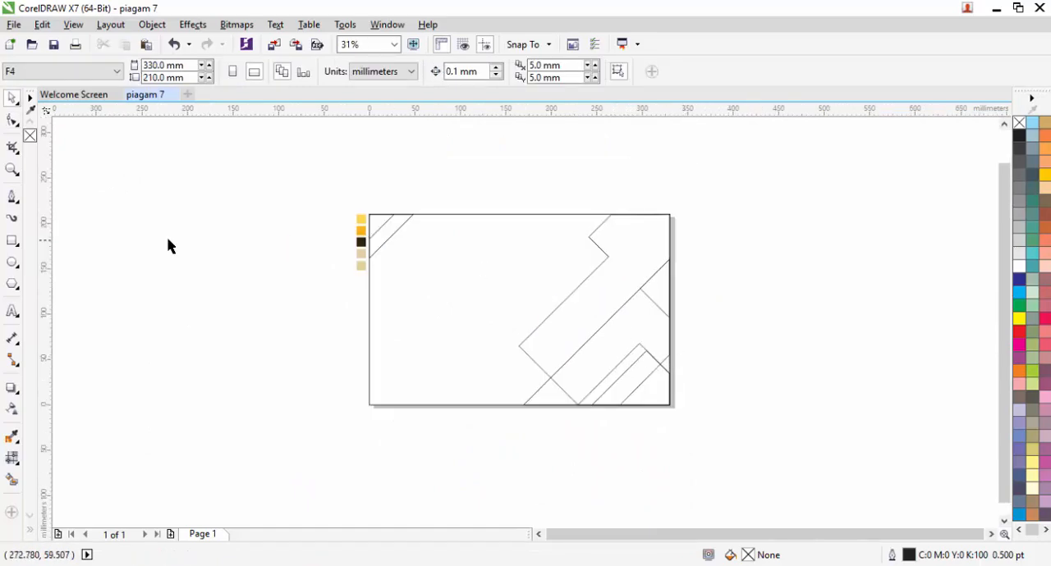
Step: Draw a narrow vertical rectangle about 20 × 320 mm to the right of the page and rotate it 45°
{"action": "mouse_move", "coordinate": [710, 203]}
{"action": "left_mouse_down"}
{"action": "mouse_move", "coordinate": [742, 509]}
{"action": "mouse_move", "coordinate": [728, 497]}
{"action": "left_mouse_up"}
{"action": "key", "text": "space"}
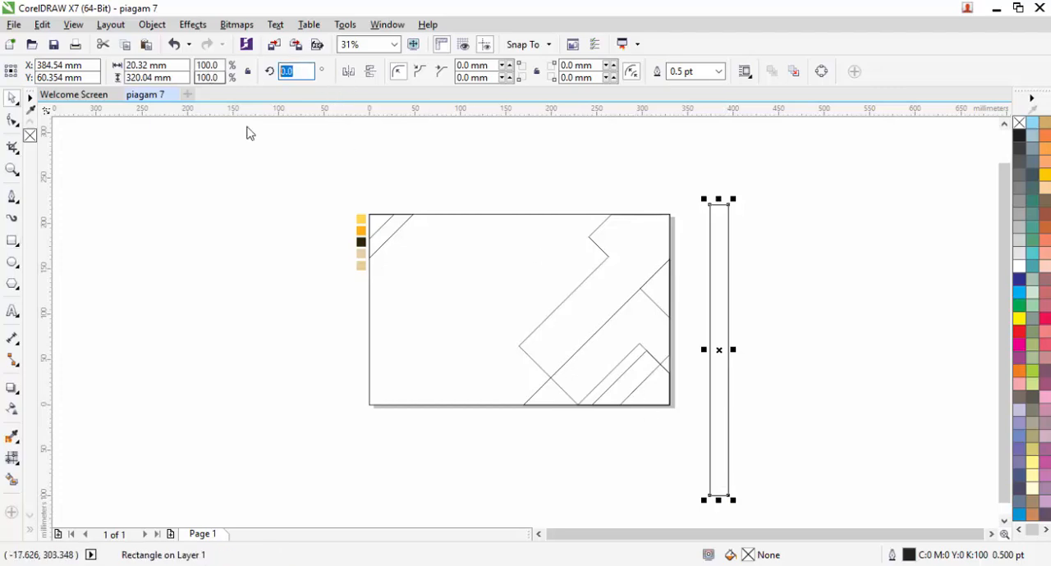
{"action": "type", "text": "45"}
{"action": "key", "text": "Return"}
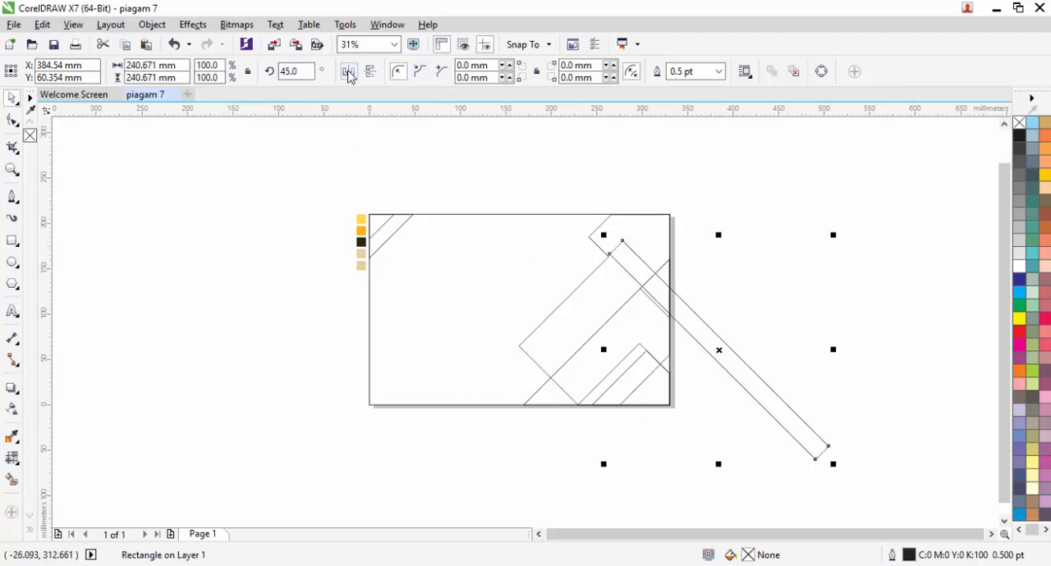
Step: Mirror the rotated rectangle horizontally and snap its lower corner to the crossing of the welded shape's lower-left edge and the long diagonal
{"action": "left_click", "coordinate": [348, 73]}
{"action": "left_click_drag", "start_coordinate": [727, 335], "coordinate": [659, 256]}
{"action": "scroll", "coordinate": [566, 334], "scroll_direction": "up", "scroll_amount": 10}
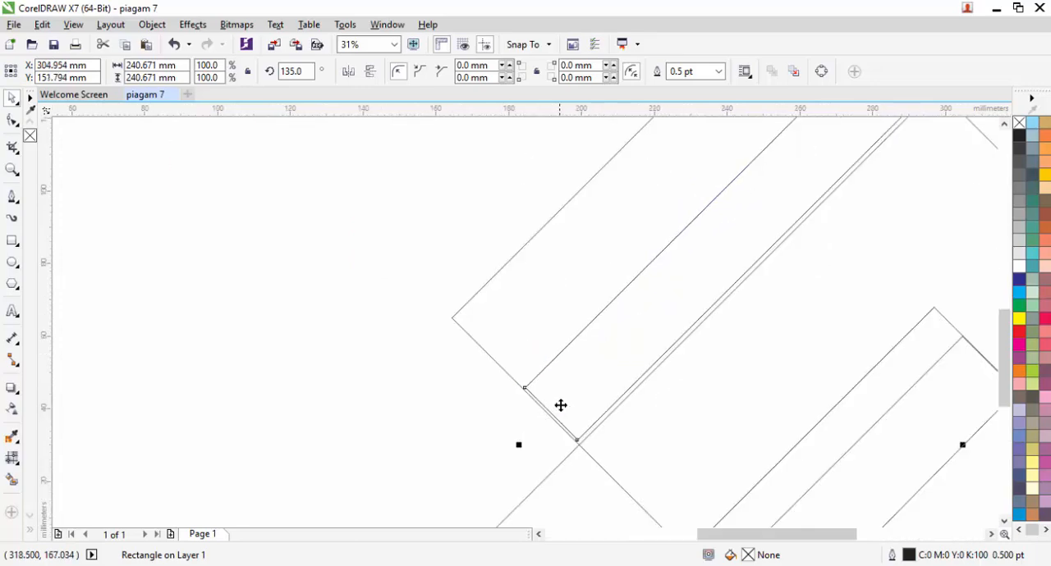
{"action": "scroll", "coordinate": [500, 290], "scroll_direction": "up", "scroll_amount": 4}
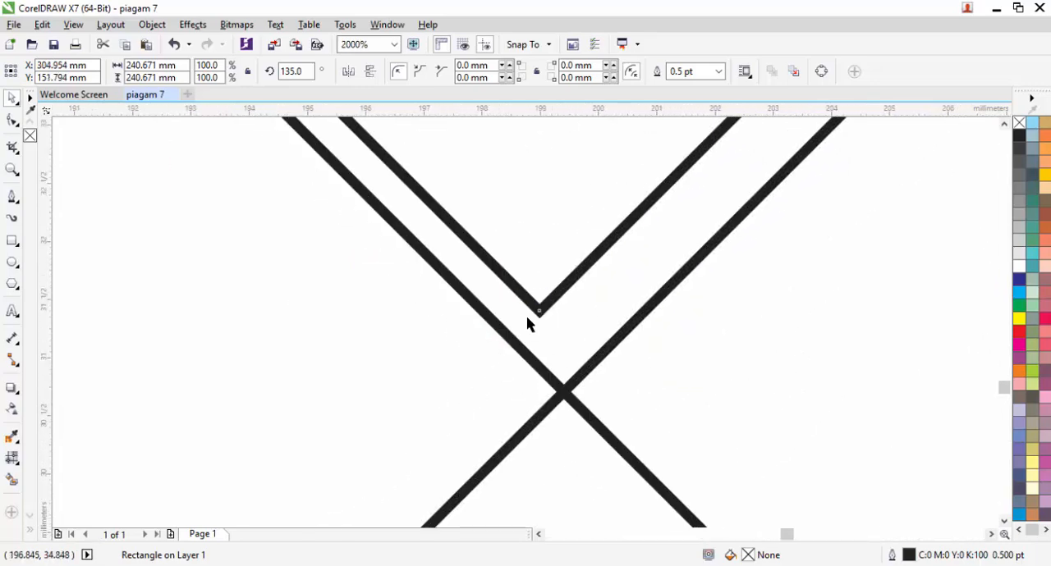
{"action": "scroll", "coordinate": [544, 269], "scroll_direction": "down", "scroll_amount": 1}
{"action": "left_click_drag", "start_coordinate": [544, 268], "coordinate": [557, 339]}
{"action": "scroll", "coordinate": [499, 374], "scroll_direction": "down", "scroll_amount": 3}
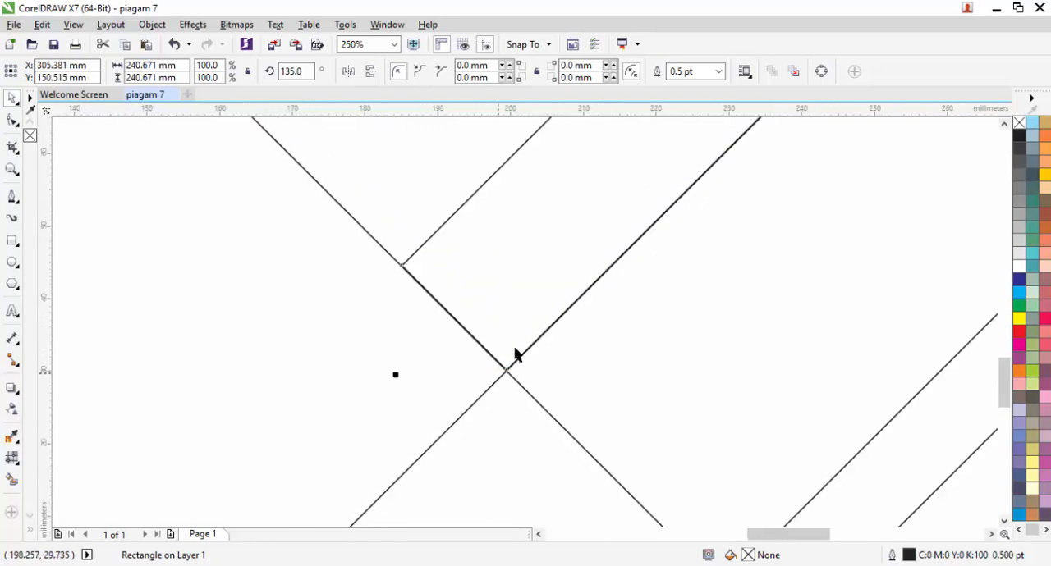
Step: Draw a cover rectangle about 108 × 144 mm over the part of the strip that extends past the page's right edge
{"action": "left_click_drag", "start_coordinate": [673, 187], "coordinate": [491, 353]}
{"action": "scroll", "coordinate": [491, 354], "scroll_direction": "down", "scroll_amount": 1}
{"action": "left_click_drag", "start_coordinate": [615, 216], "coordinate": [410, 396]}
{"action": "scroll", "coordinate": [468, 328], "scroll_direction": "down", "scroll_amount": 1}
{"action": "left_click_drag", "start_coordinate": [607, 213], "coordinate": [569, 277]}
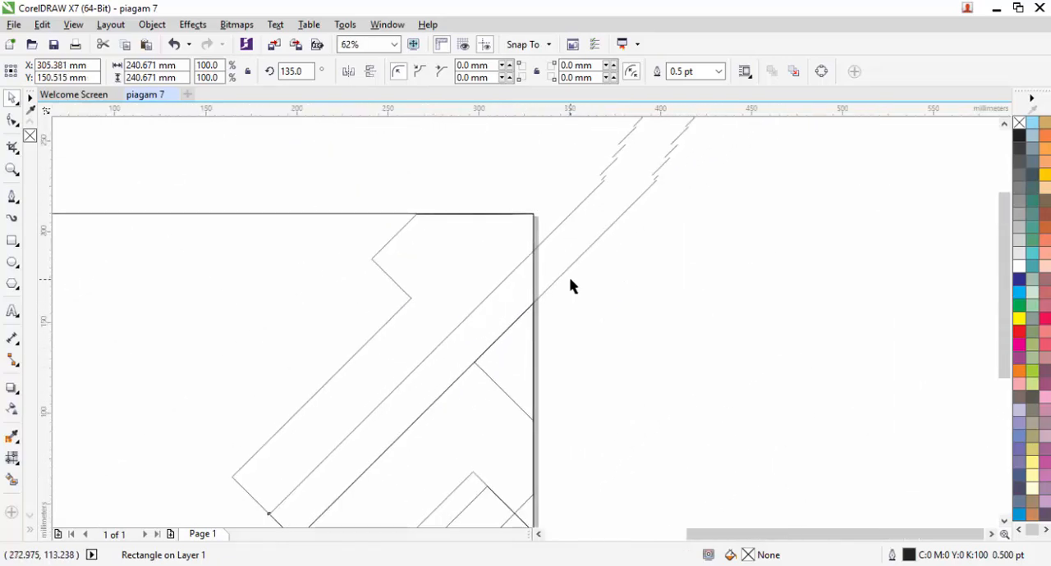
{"action": "scroll", "coordinate": [570, 277], "scroll_direction": "up", "scroll_amount": 1}
{"action": "key", "text": "F6"}
{"action": "scroll", "coordinate": [532, 298], "scroll_direction": "down", "scroll_amount": 1}
{"action": "left_click_drag", "start_coordinate": [705, 402], "coordinate": [569, 200]}
{"action": "scroll", "coordinate": [646, 368], "scroll_direction": "down", "scroll_amount": 1}
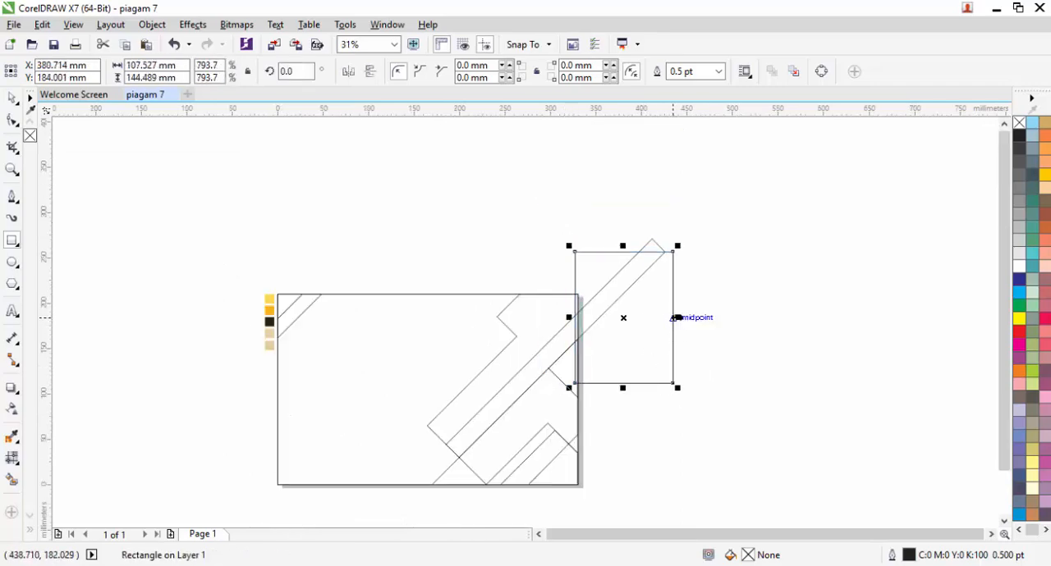
Step: Enlarge the cover rectangle to about 166 × 196 mm and align its left side with the page's right edge
{"action": "left_click_drag", "start_coordinate": [678, 317], "coordinate": [731, 316]}
{"action": "left_click_drag", "start_coordinate": [651, 246], "coordinate": [652, 205]}
{"action": "scroll", "coordinate": [575, 341], "scroll_direction": "up", "scroll_amount": 2}
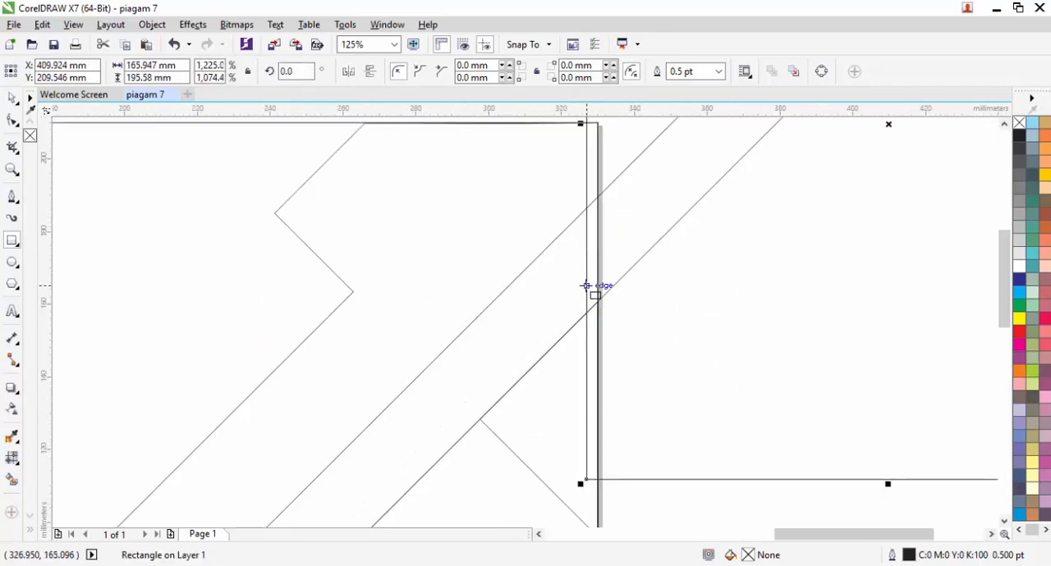
{"action": "left_click_drag", "start_coordinate": [580, 124], "coordinate": [587, 167]}
{"action": "scroll", "coordinate": [568, 203], "scroll_direction": "down", "scroll_amount": 1}
Step: Subtract the cover rectangle from the diagonal strip to clip it at the page's right edge
{"action": "key", "text": "space"}
{"action": "left_click", "coordinate": [553, 279], "text": "shift"}
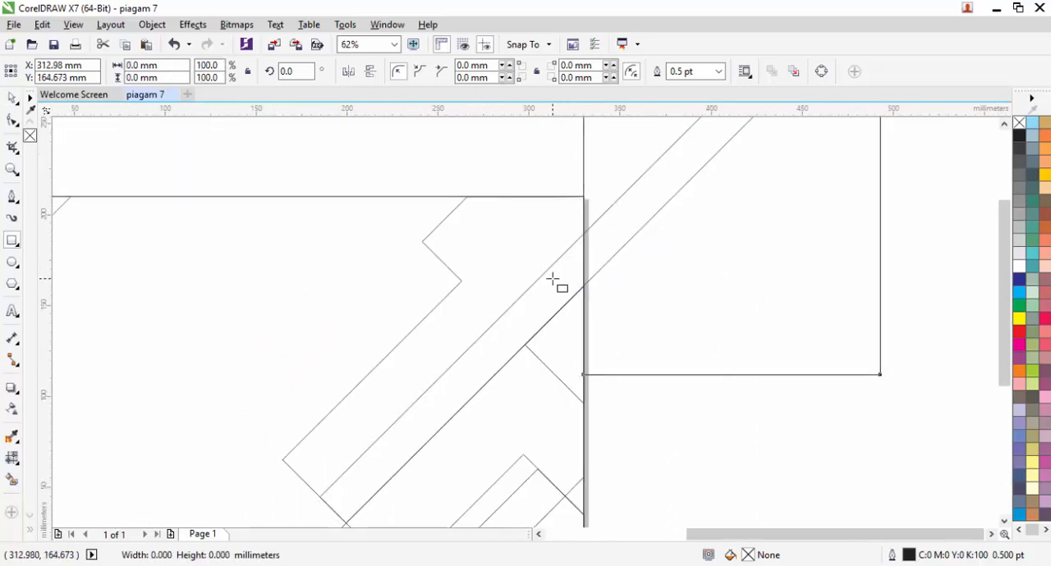
{"action": "key", "text": "space"}
{"action": "left_click", "coordinate": [534, 72]}
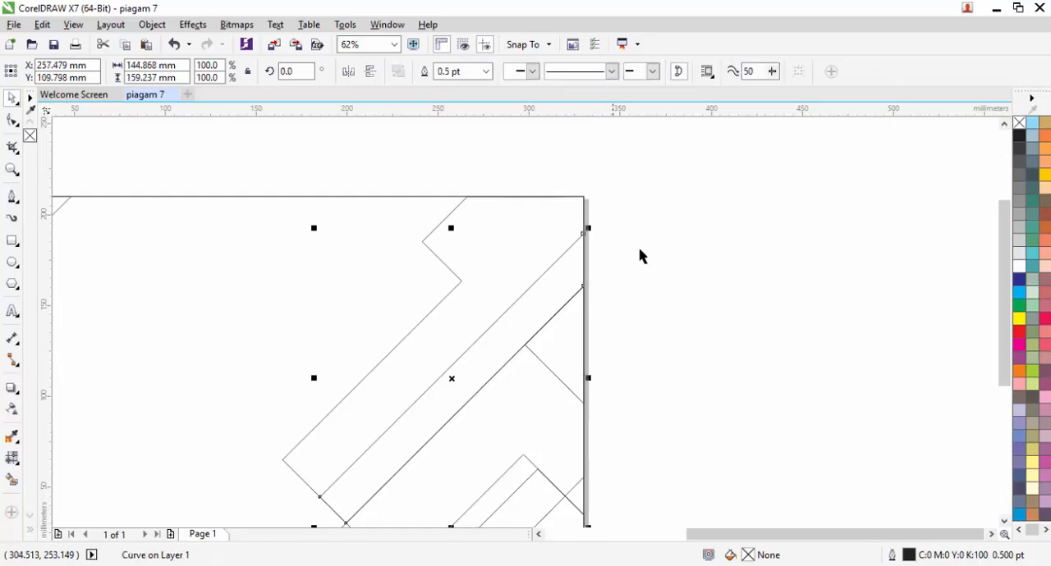
{"action": "left_click", "coordinate": [590, 244]}
{"action": "scroll", "coordinate": [590, 244], "scroll_direction": "up", "scroll_amount": 1}
{"action": "scroll", "coordinate": [574, 243], "scroll_direction": "down", "scroll_amount": 4}
{"action": "scroll", "coordinate": [593, 248], "scroll_direction": "up", "scroll_amount": 2}
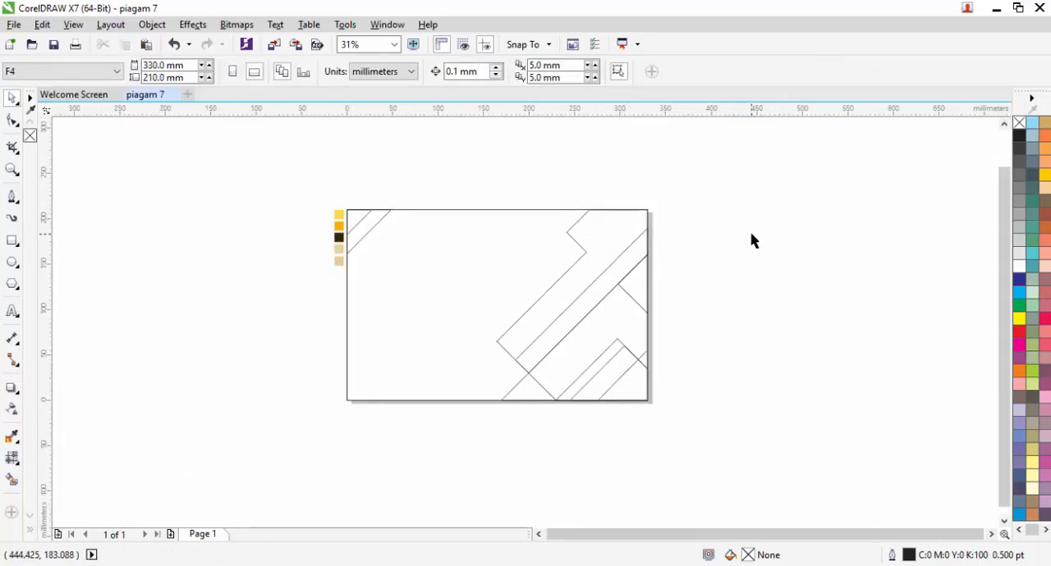
{"action": "left_click_drag", "start_coordinate": [662, 234], "coordinate": [707, 220]}
{"action": "left_click_drag", "start_coordinate": [764, 438], "coordinate": [501, 146]}
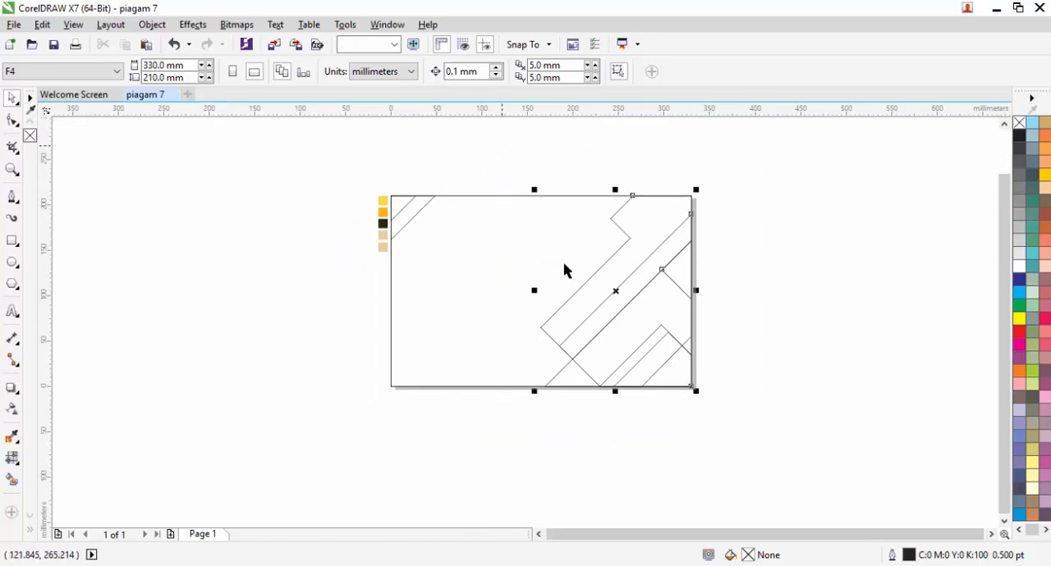
{"action": "left_click", "coordinate": [711, 293]}
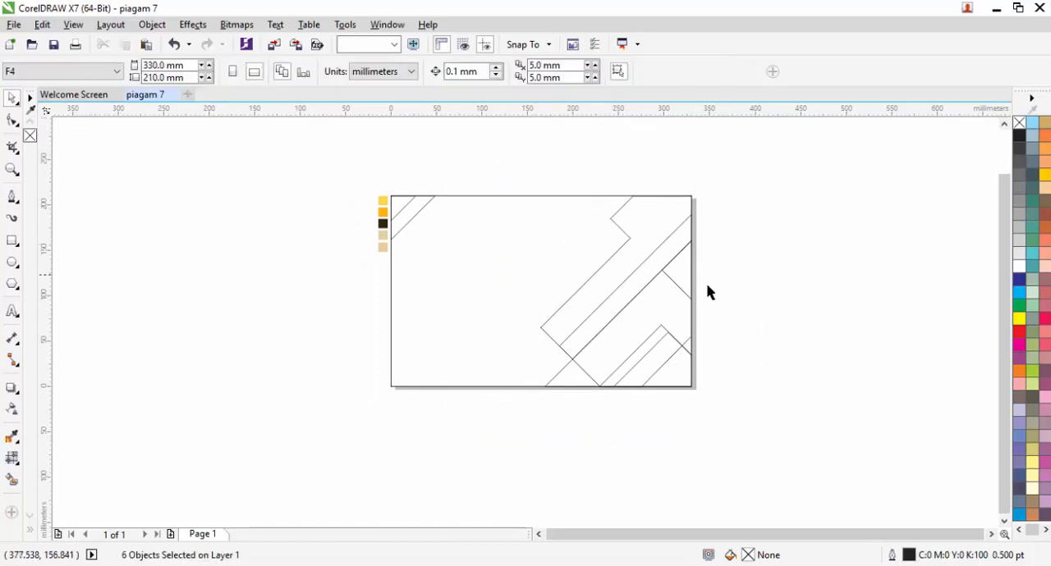
{"action": "left_click_drag", "start_coordinate": [734, 430], "coordinate": [534, 309]}
{"action": "left_click", "coordinate": [762, 270]}
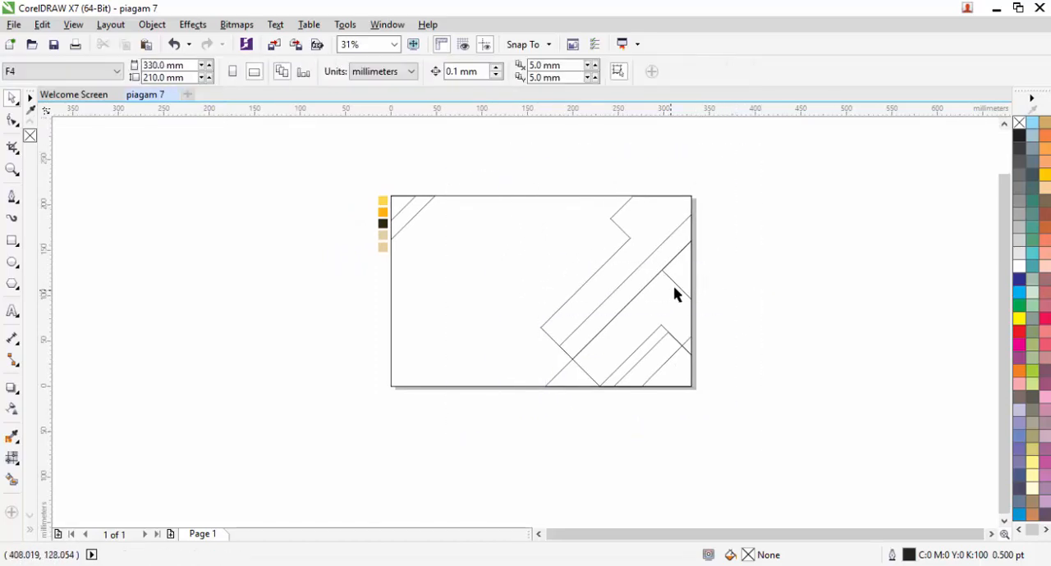
Step: Fill the small triangle in the page's upper-left corner with the orange sampled from the swatches (#FFB216)
{"action": "left_click_drag", "start_coordinate": [674, 285], "coordinate": [604, 276]}
{"action": "scroll", "coordinate": [319, 185], "scroll_direction": "up", "scroll_amount": 1}
{"action": "left_click", "coordinate": [329, 235]}
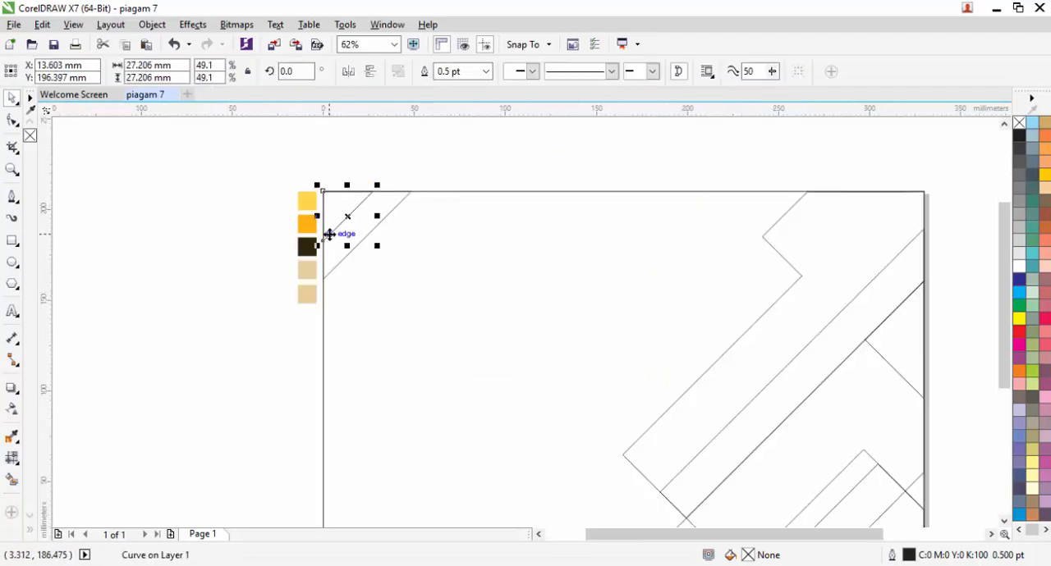
{"action": "left_click", "coordinate": [12, 437]}
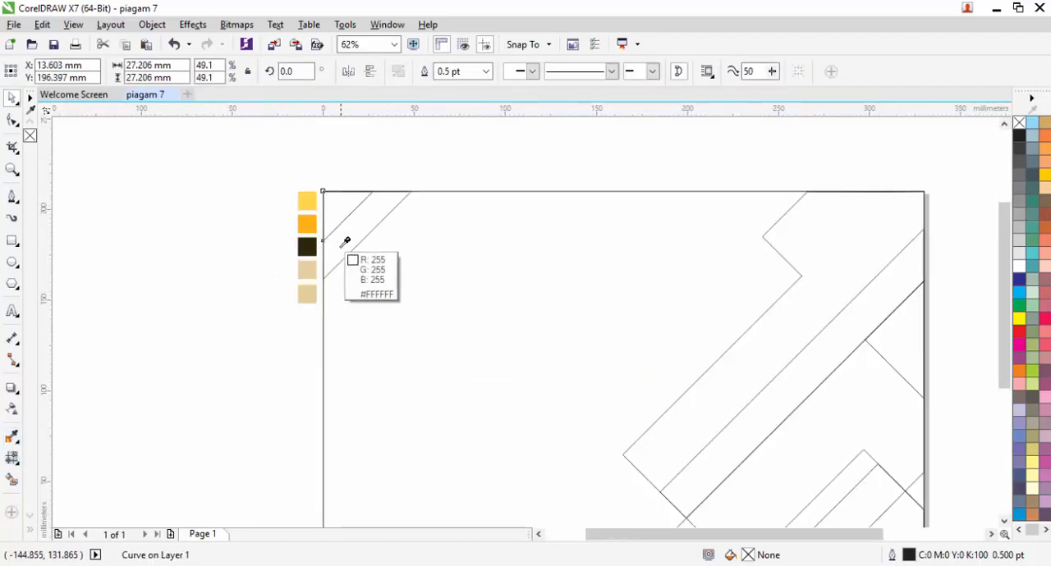
{"action": "left_click", "coordinate": [304, 222]}
{"action": "left_click", "coordinate": [332, 200]}
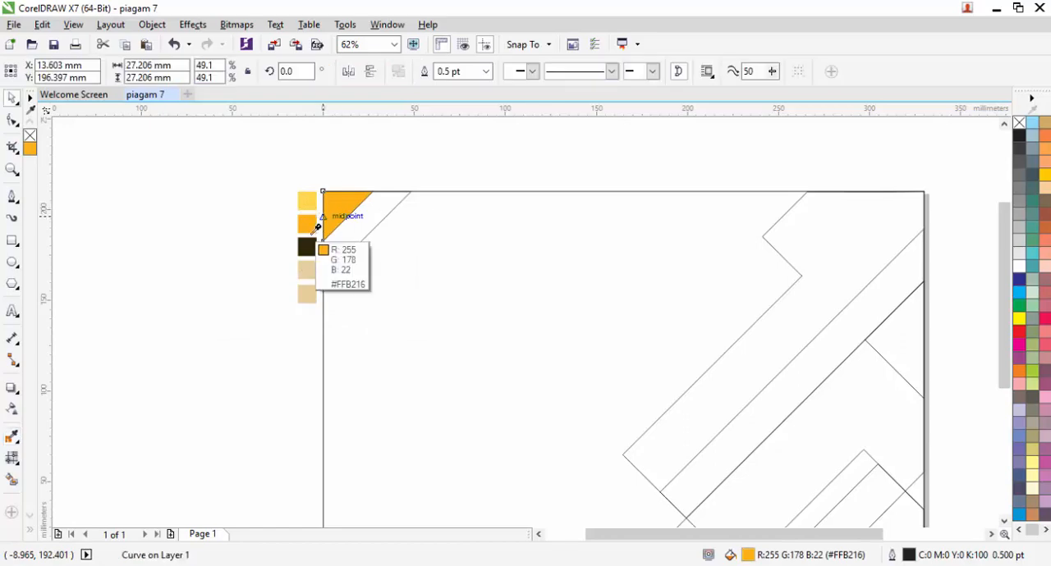
Step: Fill the strip beside the orange corner triangle with the light yellow sampled from the swatches
{"action": "left_click", "coordinate": [307, 200]}
{"action": "left_click", "coordinate": [366, 213]}
{"action": "key", "text": "space"}
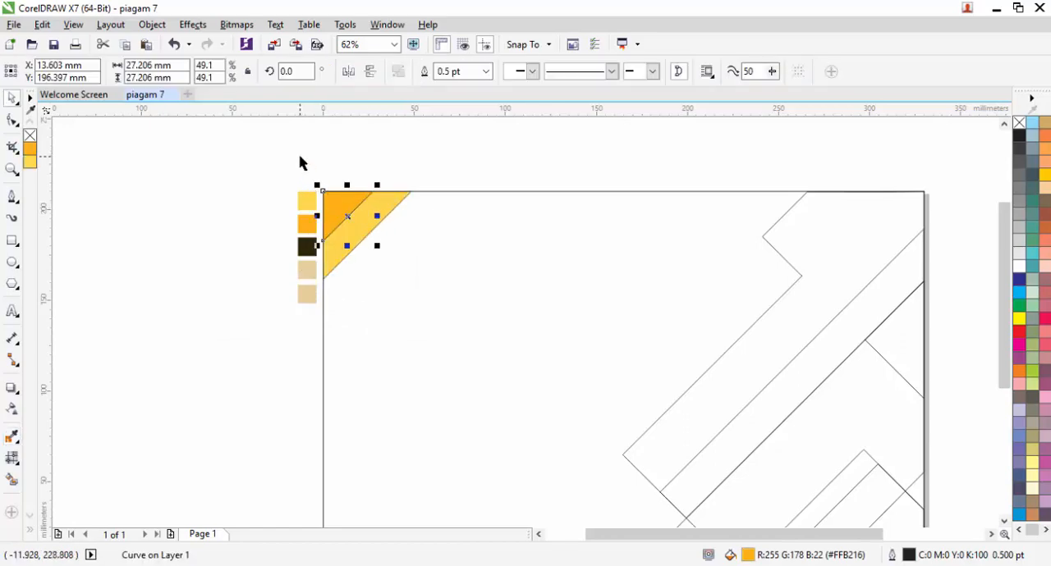
Step: Move the group of five colour swatches to the blank area just right of the page
{"action": "left_click_drag", "start_coordinate": [421, 318], "coordinate": [312, 176]}
{"action": "left_click_drag", "start_coordinate": [450, 246], "coordinate": [238, 164]}
{"action": "left_click", "coordinate": [237, 164]}
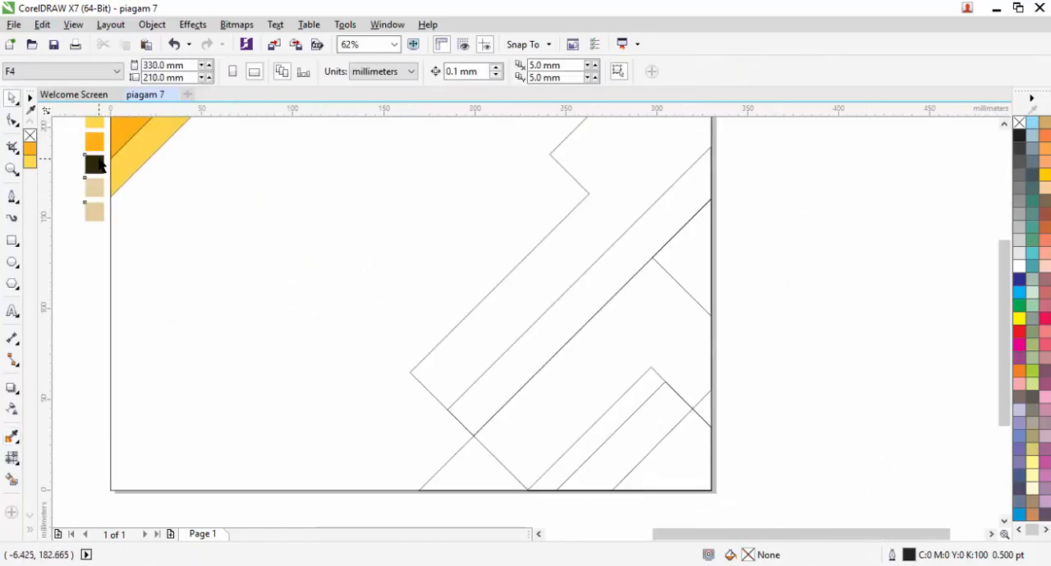
{"action": "left_click_drag", "start_coordinate": [97, 163], "coordinate": [761, 309]}
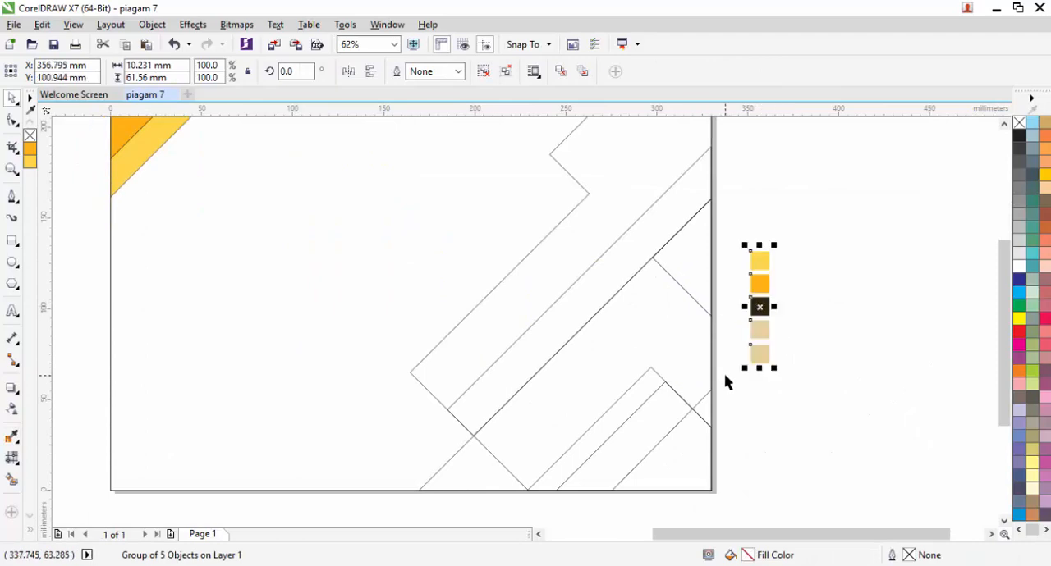
Step: Fill the inner shape in the page's lower-right corner with the sampled orange (#FFB216)
{"action": "key", "text": "i"}
{"action": "left_click", "coordinate": [756, 284]}
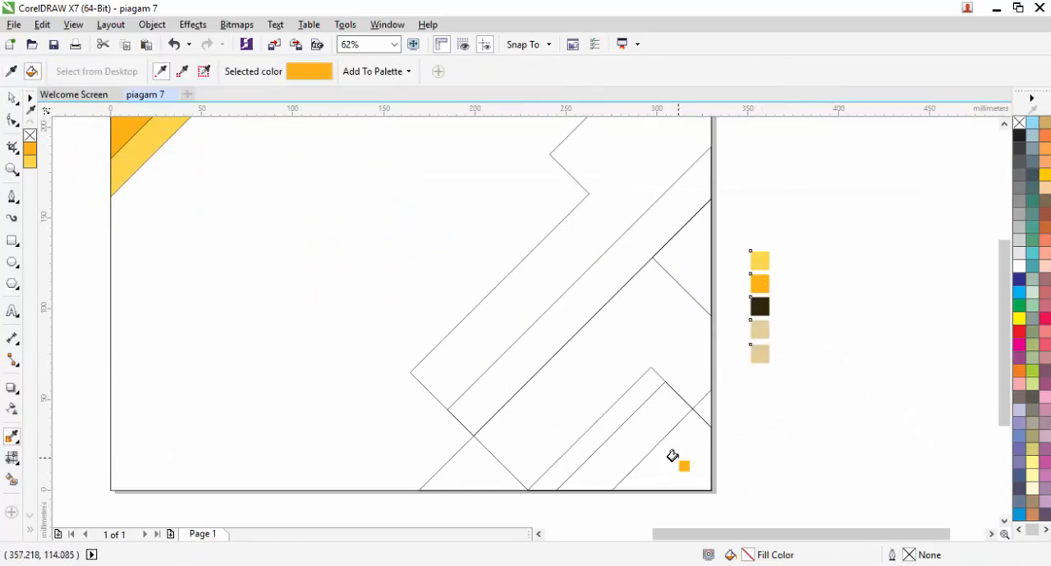
{"action": "left_click", "coordinate": [672, 456]}
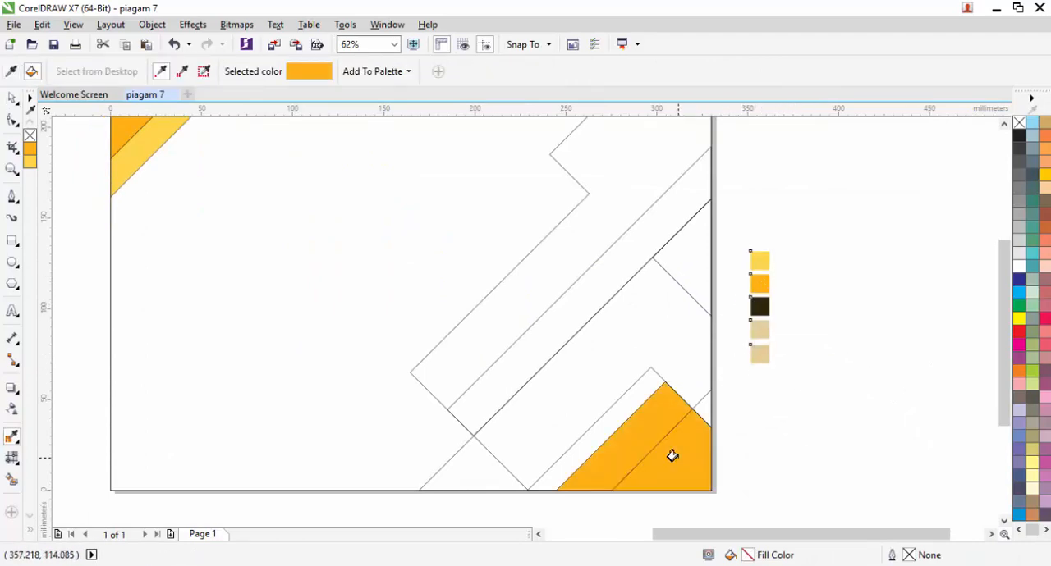
{"action": "key", "text": "space"}
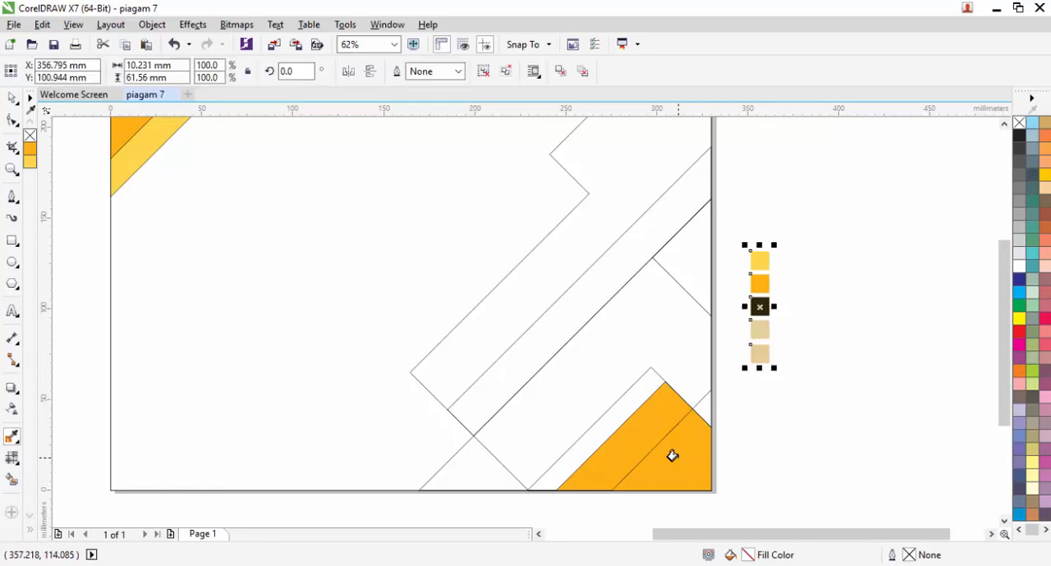
Step: Fill the slightly larger shape behind the orange lower-right one with light yellow (#FFD54B)
{"action": "left_click", "coordinate": [673, 453]}
{"action": "left_click", "coordinate": [665, 435]}
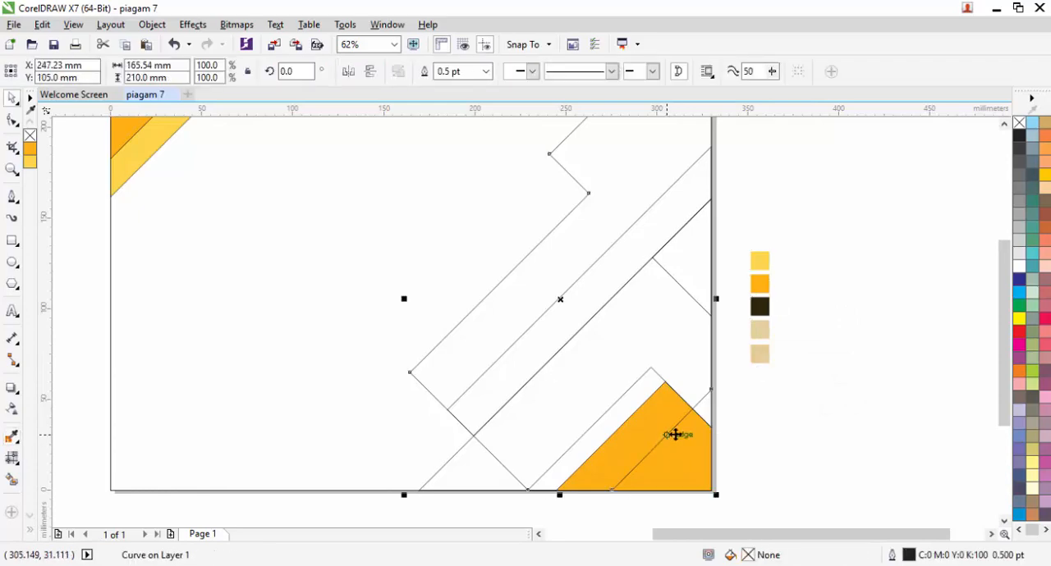
{"action": "left_click", "coordinate": [799, 439]}
{"action": "left_click", "coordinate": [644, 402]}
{"action": "left_click", "coordinate": [629, 391]}
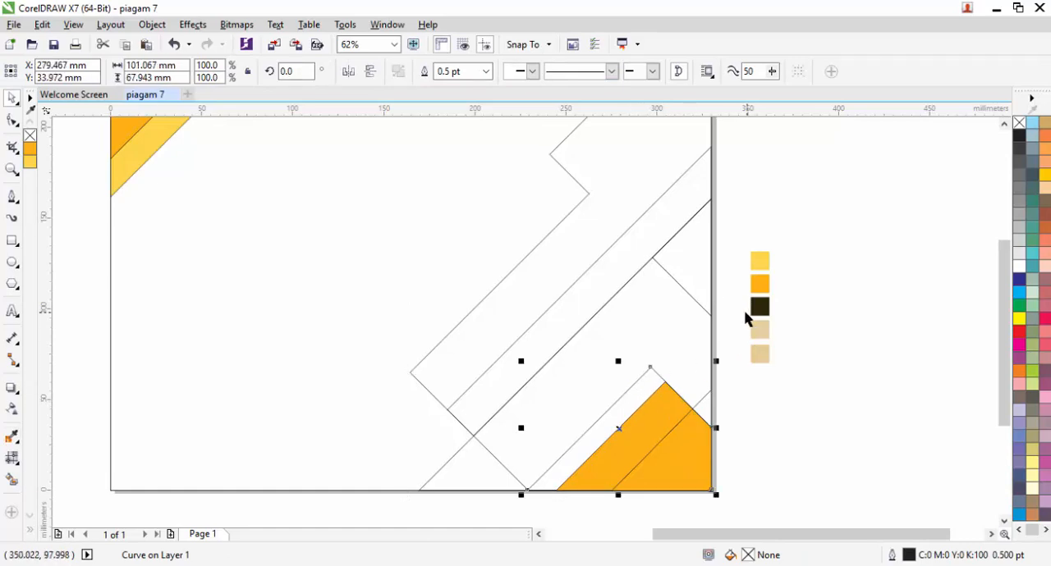
{"action": "left_click", "coordinate": [30, 161]}
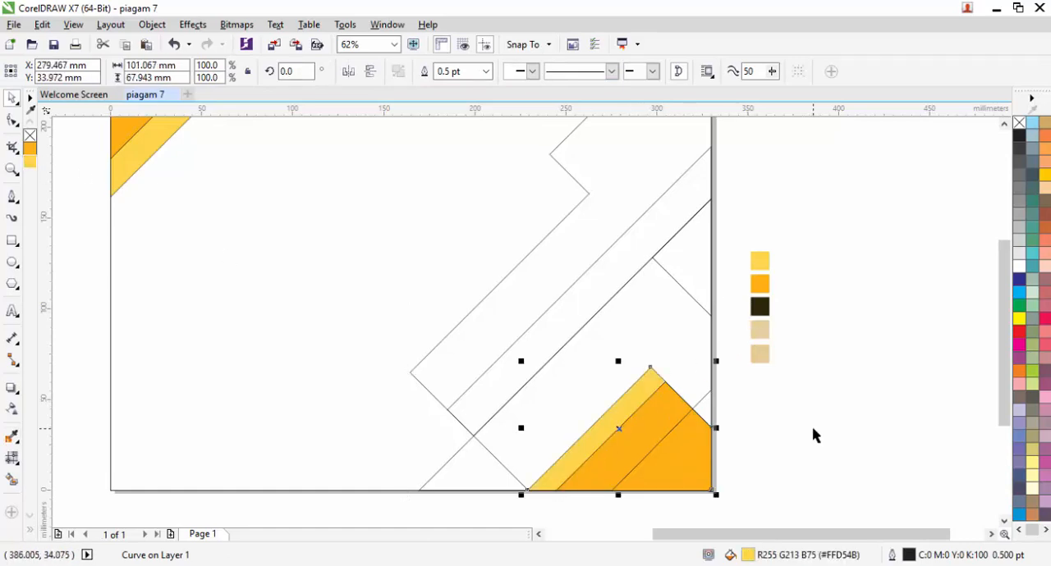
{"action": "left_click", "coordinate": [813, 435]}
Step: Fill the large triangle behind the yellow and orange lower-right shapes with the sampled dark brown (#2D260A)
{"action": "left_click", "coordinate": [637, 408]}
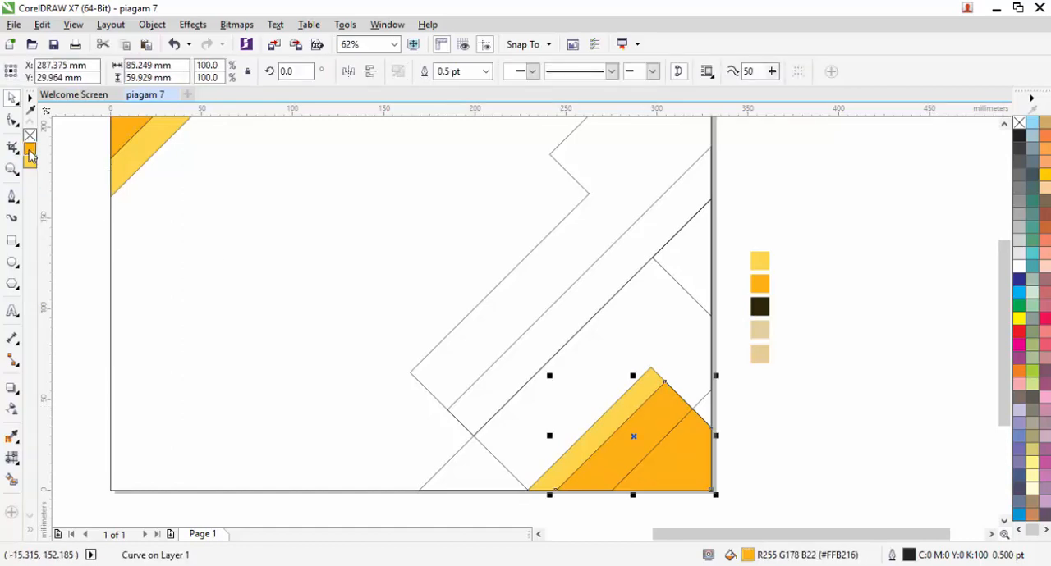
{"action": "left_click", "coordinate": [646, 320]}
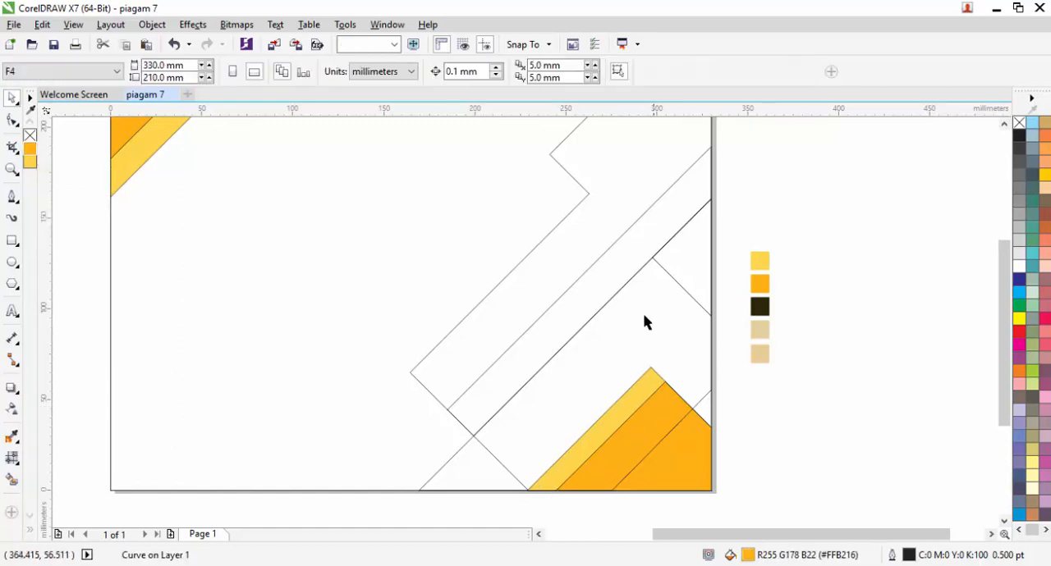
{"action": "left_click", "coordinate": [456, 455]}
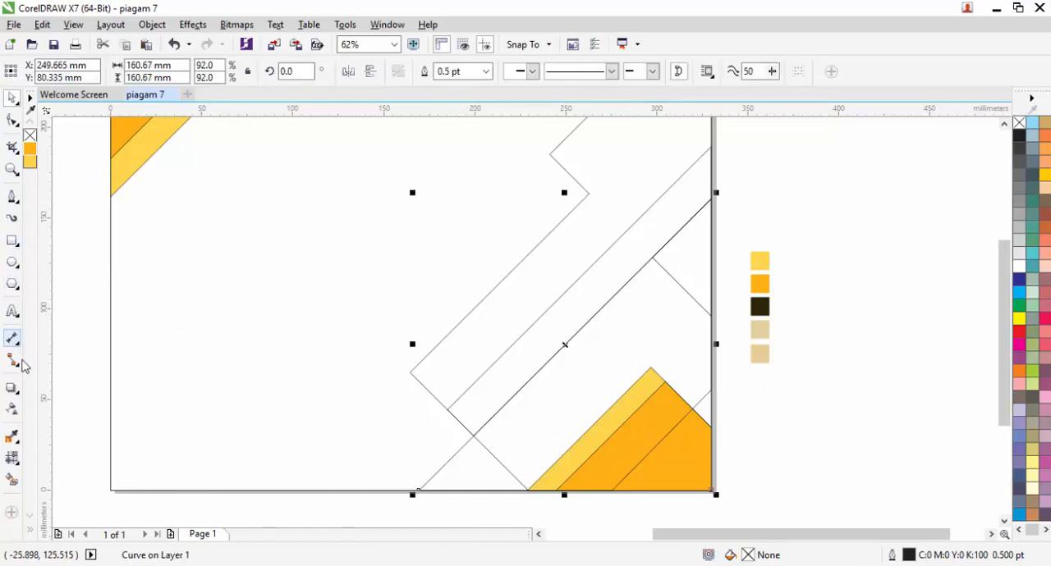
{"action": "left_click", "coordinate": [759, 307]}
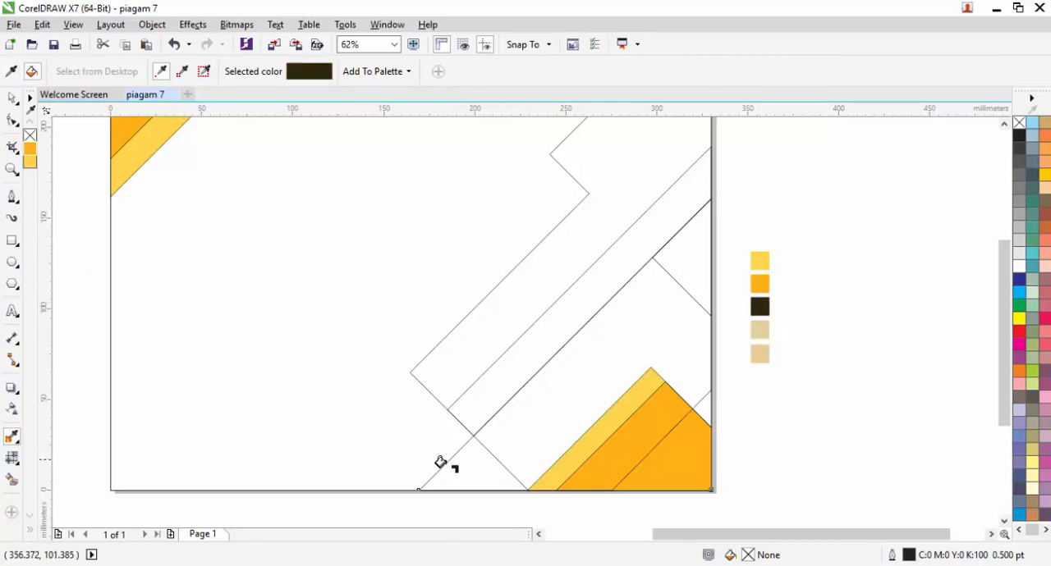
{"action": "left_click", "coordinate": [461, 462]}
{"action": "key", "text": "space"}
Step: Fill the small triangle at the page's right edge, at the upper end of the dark shape, with the sampled dark brown (#2D260A)
{"action": "left_click", "coordinate": [685, 269]}
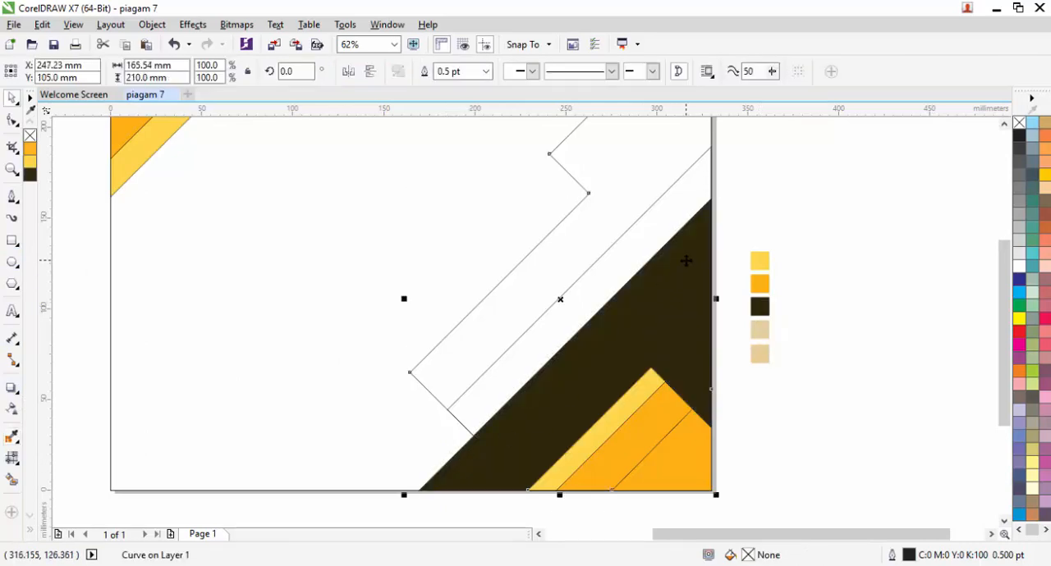
{"action": "left_click", "coordinate": [687, 261]}
{"action": "left_click_drag", "start_coordinate": [724, 177], "coordinate": [659, 358]}
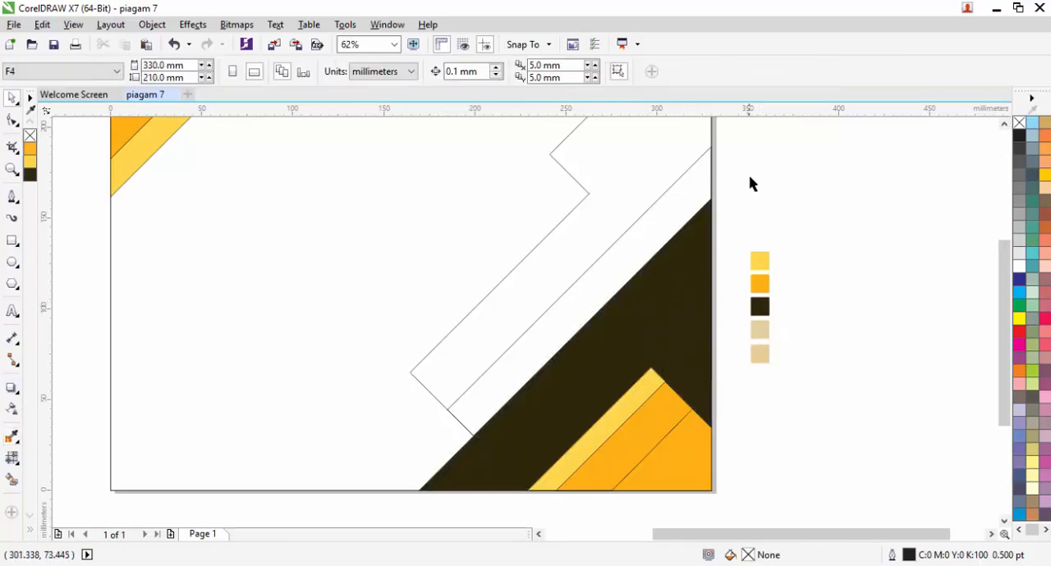
{"action": "left_click_drag", "start_coordinate": [750, 182], "coordinate": [623, 355]}
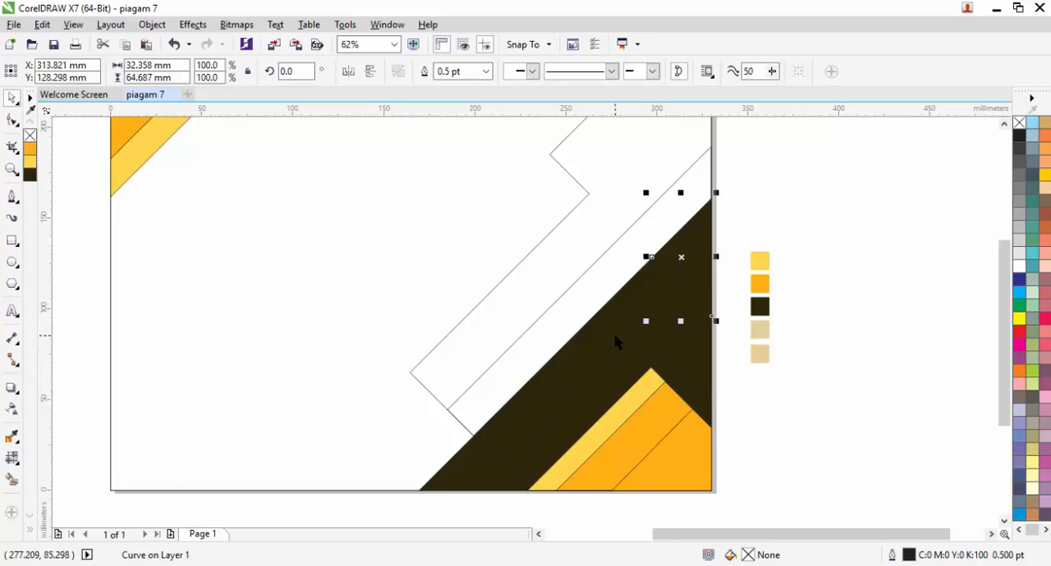
{"action": "key", "text": "space"}
{"action": "left_click", "coordinate": [760, 308]}
{"action": "left_click", "coordinate": [687, 260]}
{"action": "key", "text": "space"}
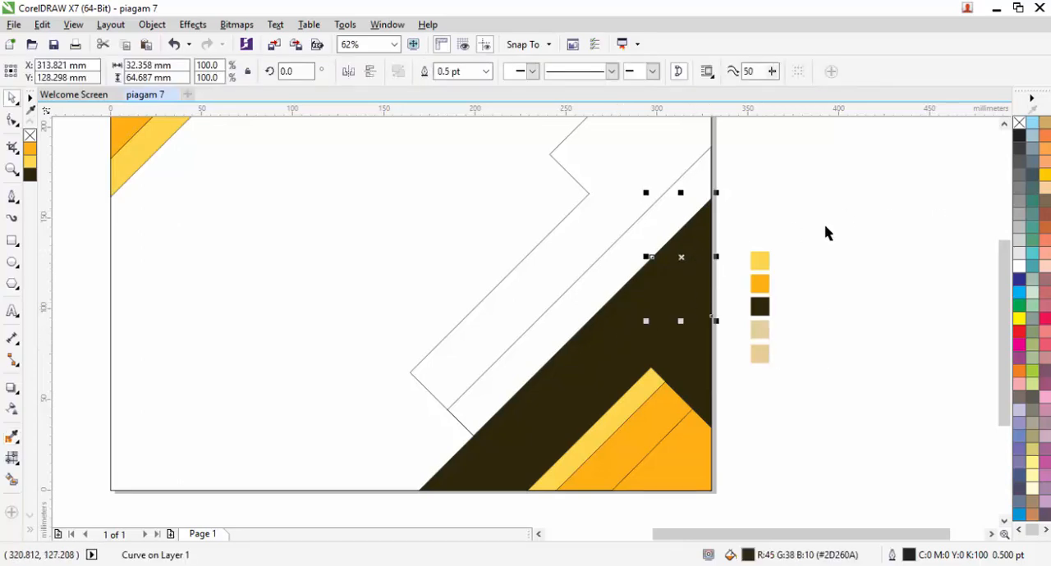
Step: Give the small triangle at the page's right edge a uniform transparency of 56 and fill it with light yellow (#FFD54B)
{"action": "key", "text": "t"}
{"action": "left_click", "coordinate": [670, 338]}
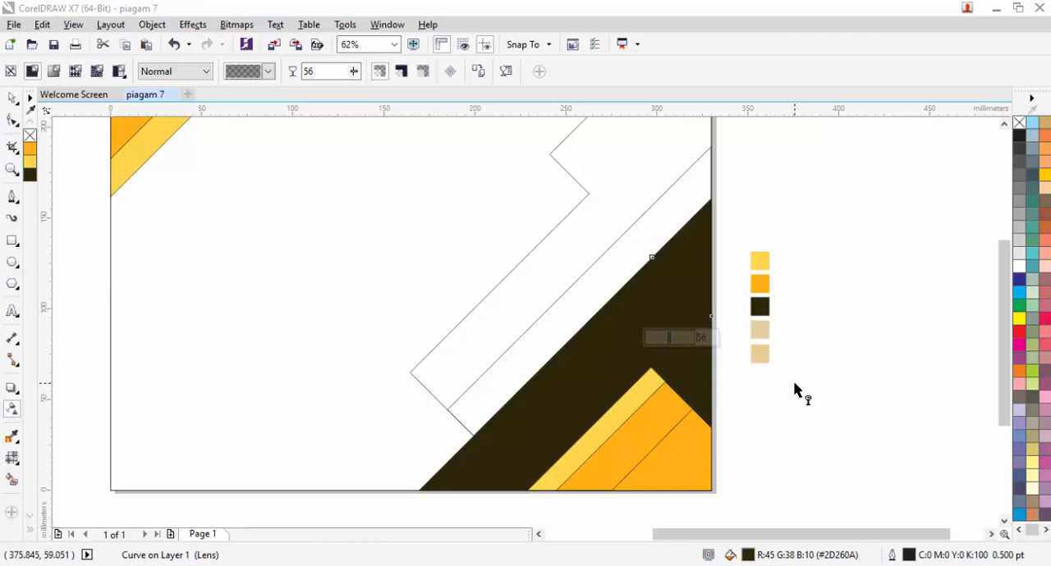
{"action": "key", "text": "space"}
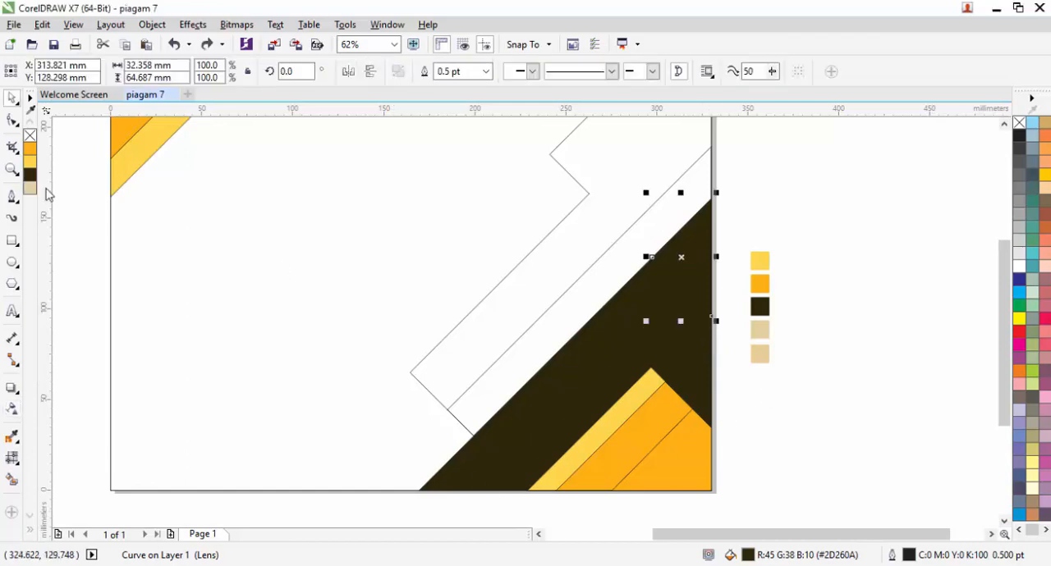
{"action": "left_click", "coordinate": [30, 161]}
{"action": "left_click", "coordinate": [804, 234]}
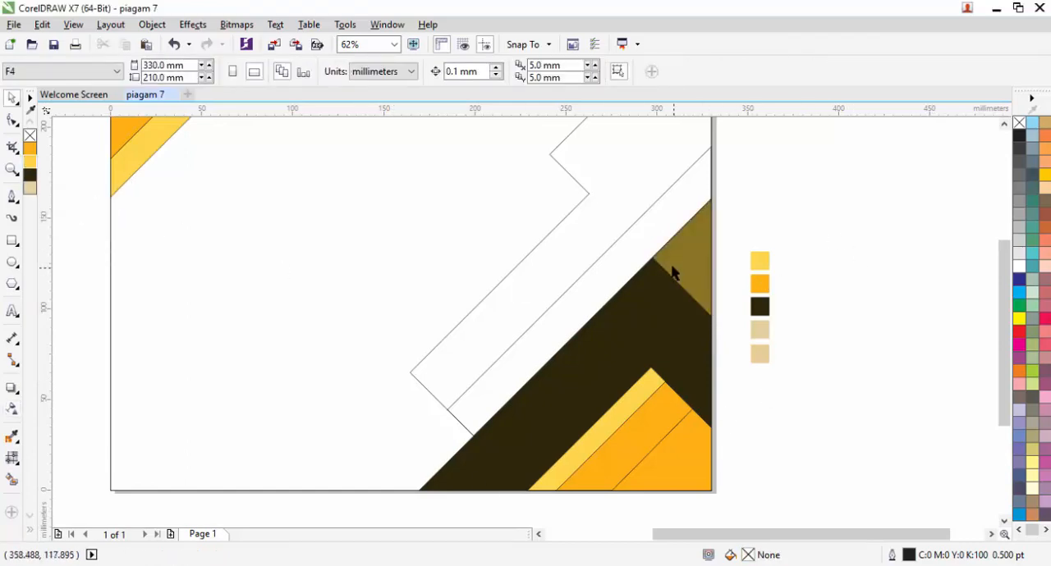
Step: Fill the long diagonal strip beside the dark shape with orange (#FFB216) and the large stepped outer shape with light yellow (#FFD54B)
{"action": "left_click", "coordinate": [597, 263]}
{"action": "left_click", "coordinate": [30, 150]}
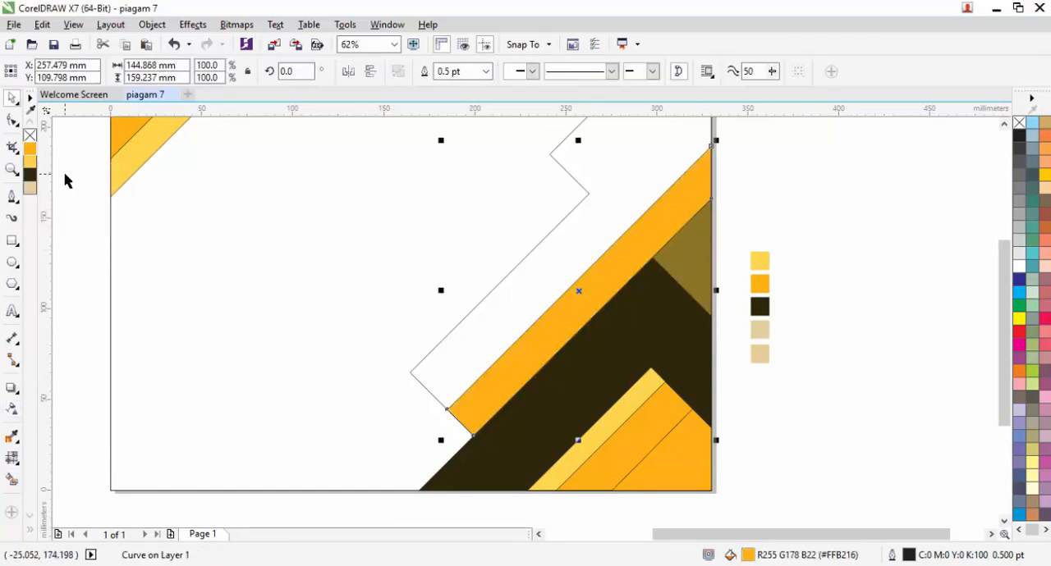
{"action": "left_click", "coordinate": [493, 277]}
{"action": "left_click", "coordinate": [497, 286]}
{"action": "left_click", "coordinate": [29, 164]}
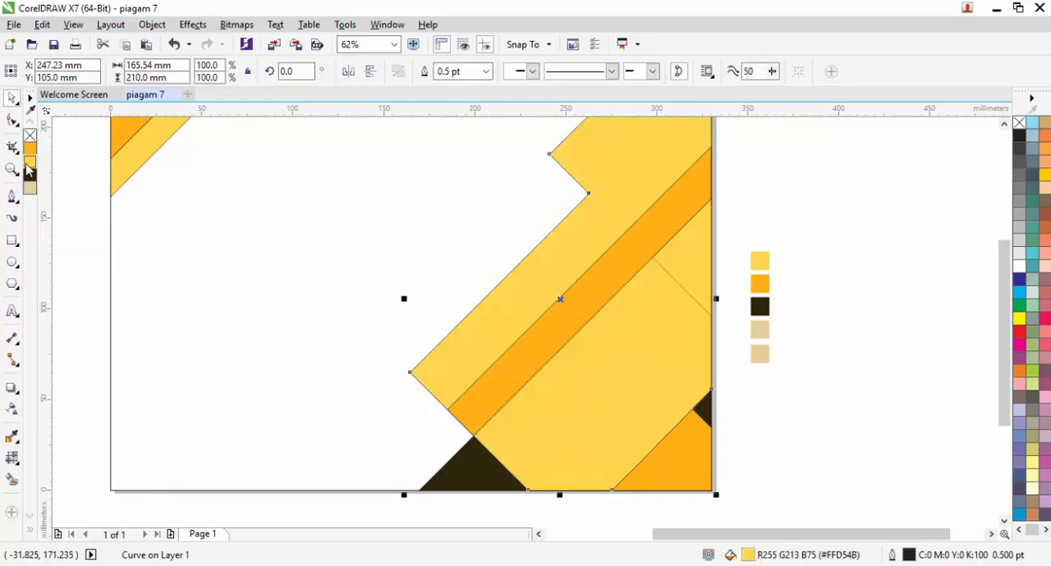
Step: Send the large light yellow stepped shape behind the other lower-right shapes
{"action": "right_click", "coordinate": [517, 297]}
{"action": "mouse_move", "coordinate": [680, 395]}
{"action": "left_click", "coordinate": [775, 506]}
{"action": "left_click", "coordinate": [350, 383]}
Step: Remove the outlines from all the diagonal shapes on the right half of the page
{"action": "scroll", "coordinate": [625, 277], "scroll_direction": "down", "scroll_amount": 1}
{"action": "left_click_drag", "start_coordinate": [476, 162], "coordinate": [676, 434]}
{"action": "right_click", "coordinate": [1019, 123]}
{"action": "left_click", "coordinate": [795, 223]}
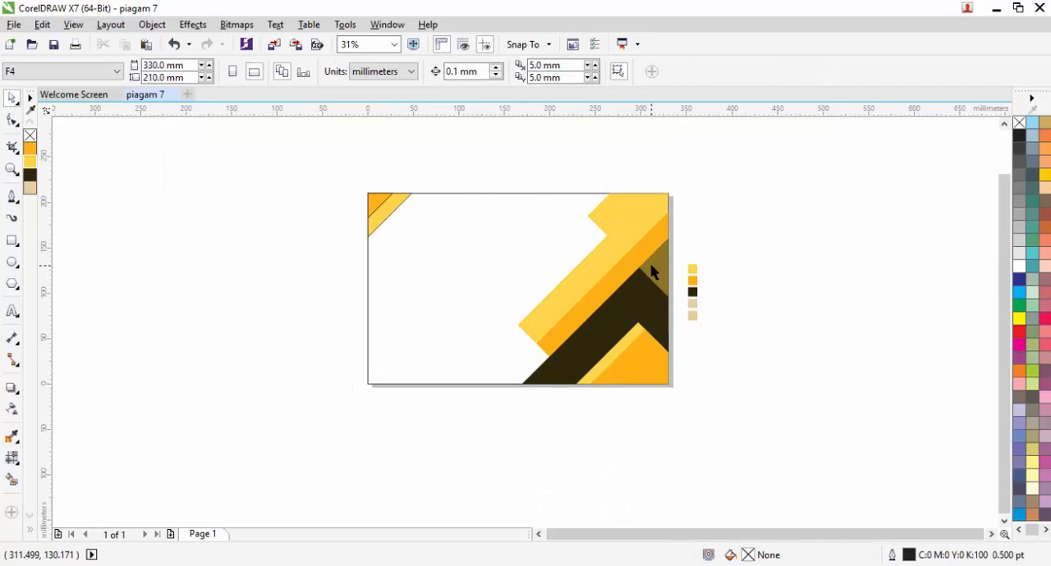
Step: Set the uniform transparency of the large dark triangle to 13 and of the small light yellow triangle to 60
{"action": "scroll", "coordinate": [606, 256], "scroll_direction": "up", "scroll_amount": 1}
{"action": "scroll", "coordinate": [718, 256], "scroll_direction": "down", "scroll_amount": 1}
{"action": "scroll", "coordinate": [666, 287], "scroll_direction": "up", "scroll_amount": 1}
{"action": "scroll", "coordinate": [576, 288], "scroll_direction": "down", "scroll_amount": 1}
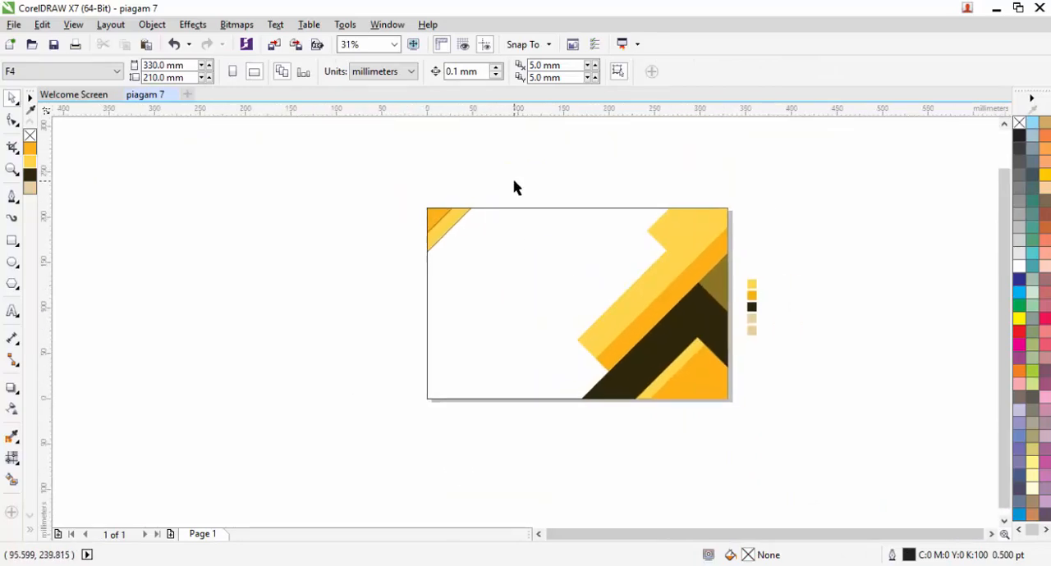
{"action": "left_click", "coordinate": [12, 409]}
{"action": "left_click", "coordinate": [676, 328]}
{"action": "left_click_drag", "start_coordinate": [638, 421], "coordinate": [627, 420]}
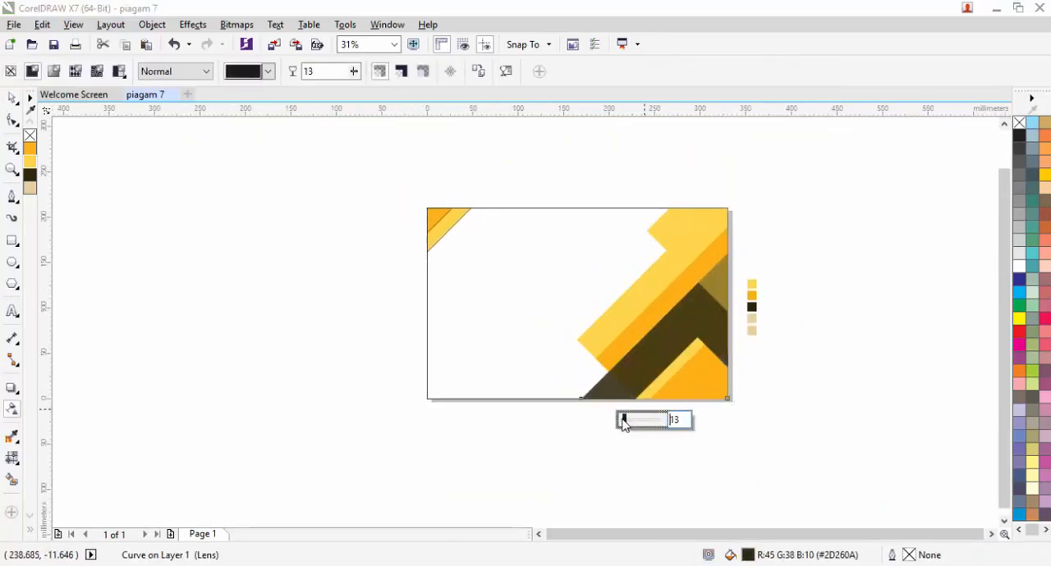
{"action": "left_click", "coordinate": [706, 303]}
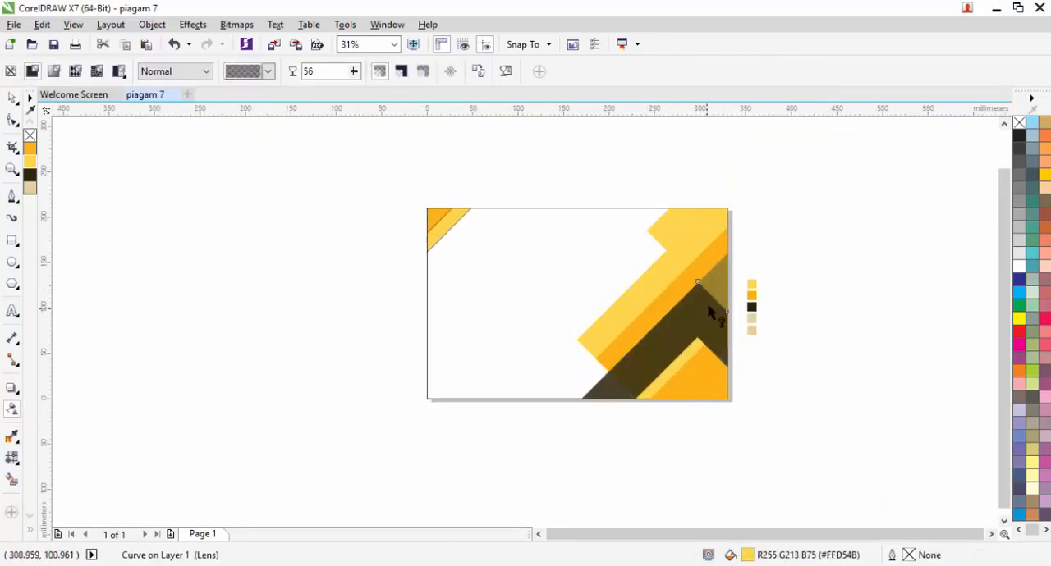
{"action": "left_click", "coordinate": [12, 98]}
Step: Change the fill of the inner orange shape in the page's lower-right corner to a darker orange
{"action": "left_click", "coordinate": [673, 393]}
{"action": "key", "text": "shift+F11"}
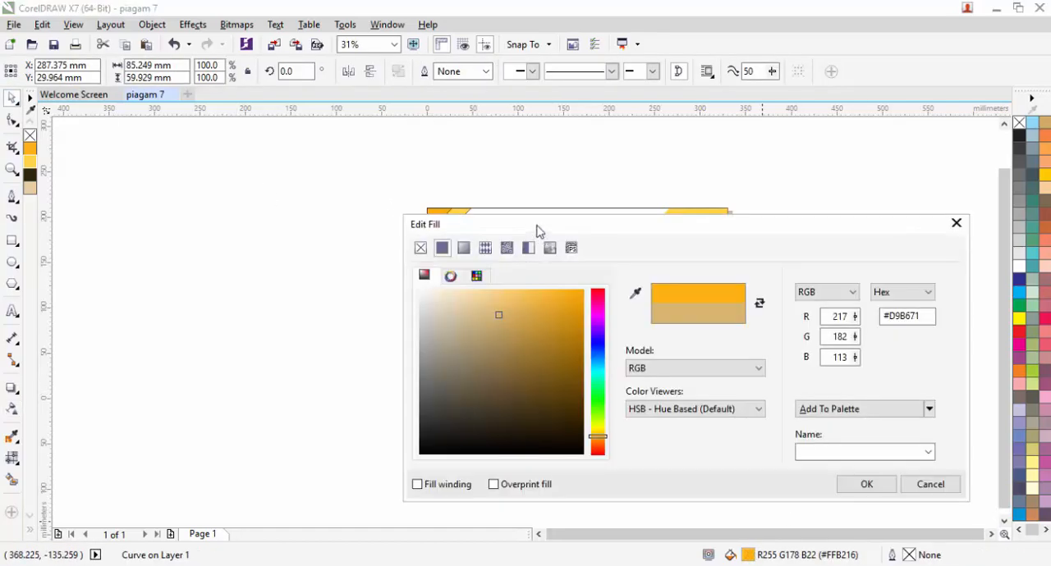
{"action": "left_click_drag", "start_coordinate": [540, 230], "coordinate": [976, 277]}
{"action": "left_click_drag", "start_coordinate": [988, 360], "coordinate": [1006, 356]}
{"action": "left_click_drag", "start_coordinate": [977, 270], "coordinate": [533, 194]}
{"action": "left_click", "coordinate": [860, 453]}
{"action": "left_click", "coordinate": [805, 335]}
Step: Remove the outlines from the two shapes in the page's upper-left corner
{"action": "left_click_drag", "start_coordinate": [520, 290], "coordinate": [396, 183]}
{"action": "right_click", "coordinate": [30, 136]}
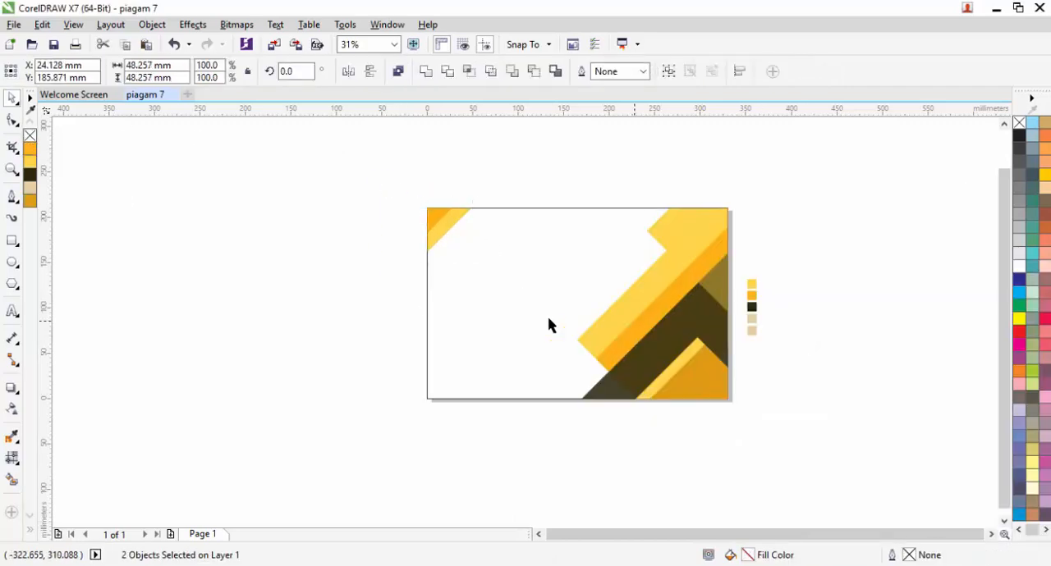
{"action": "left_click_drag", "start_coordinate": [548, 322], "coordinate": [422, 316]}
Step: Move the colour swatches farther out to the blank area beside the page's upper-right corner
{"action": "left_click_drag", "start_coordinate": [673, 366], "coordinate": [616, 260]}
{"action": "left_click_drag", "start_coordinate": [623, 278], "coordinate": [663, 204]}
{"action": "left_click", "coordinate": [610, 249]}
{"action": "left_click_drag", "start_coordinate": [573, 254], "coordinate": [643, 252]}
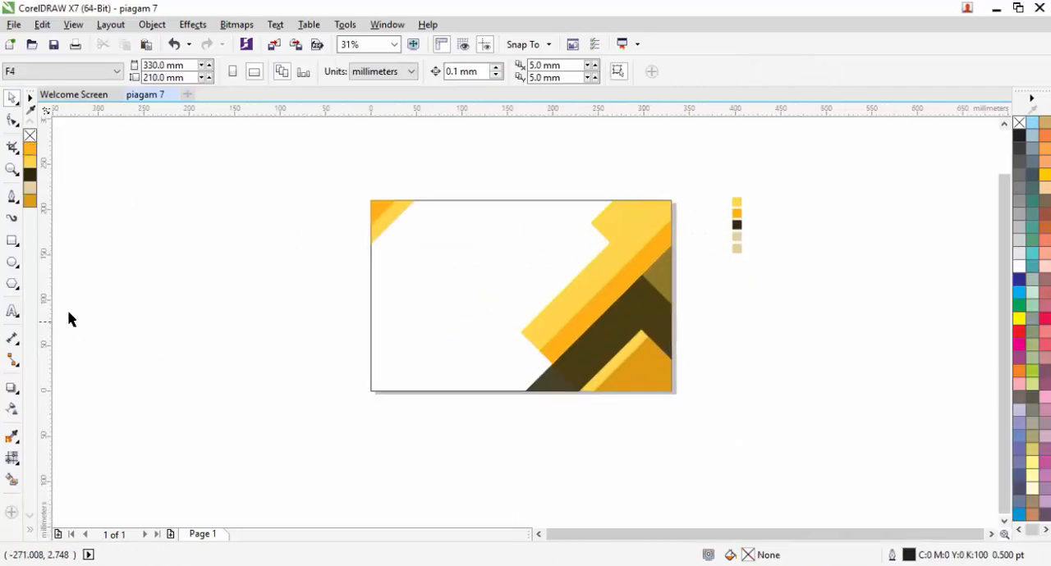
Step: Draw a shallow arc about 442 mm wide across the page's lower edge, extending past both sides of the page
{"action": "left_click", "coordinate": [12, 199]}
{"action": "left_click", "coordinate": [305, 401]}
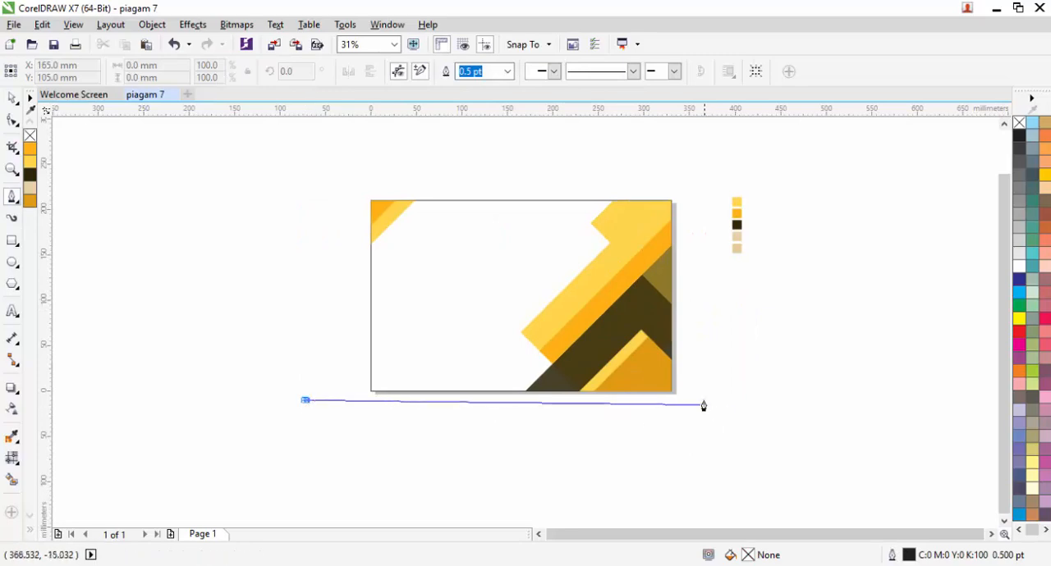
{"action": "left_click_drag", "start_coordinate": [706, 401], "coordinate": [901, 488]}
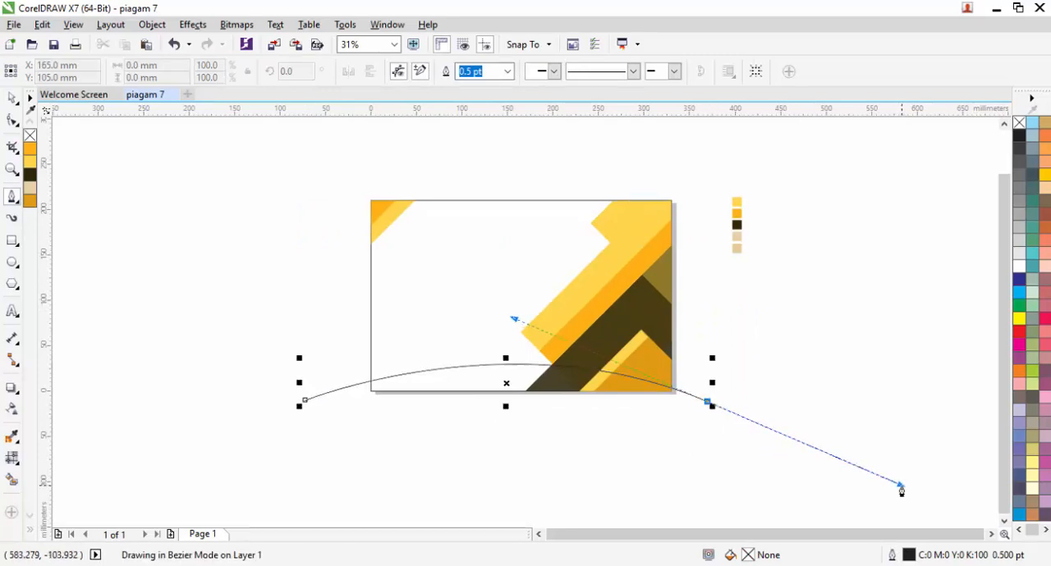
{"action": "key", "text": "space"}
Step: Set the arc's outline width to 2.0 pt and convert the outline to an object
{"action": "scroll", "coordinate": [507, 377], "scroll_direction": "up", "scroll_amount": 2}
{"action": "left_click", "coordinate": [485, 71]}
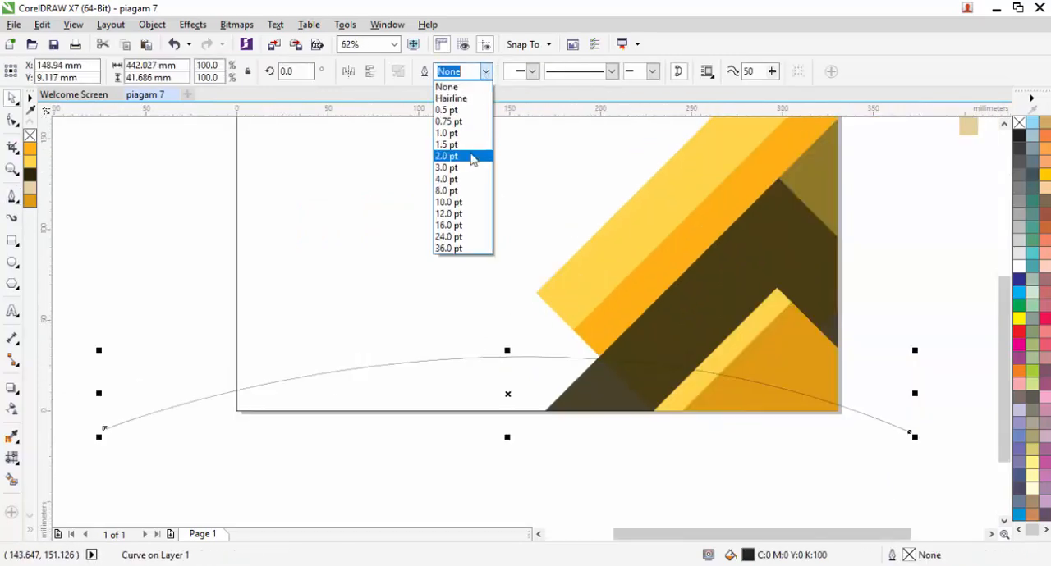
{"action": "left_click", "coordinate": [471, 156]}
{"action": "left_click", "coordinate": [378, 246]}
Step: Lower the arc slightly at the bottom of the page and place a copy of it close below
{"action": "left_click", "coordinate": [197, 408]}
{"action": "left_click_drag", "start_coordinate": [195, 403], "coordinate": [193, 416]}
{"action": "left_click", "coordinate": [228, 406]}
{"action": "scroll", "coordinate": [517, 364], "scroll_direction": "up", "scroll_amount": 1}
{"action": "mouse_move", "coordinate": [498, 376]}
{"action": "left_mouse_down"}
{"action": "mouse_move", "coordinate": [497, 428]}
{"action": "mouse_move", "coordinate": [499, 396]}
{"action": "left_mouse_up"}
{"action": "right_click", "coordinate": [499, 395]}
{"action": "scroll", "coordinate": [509, 393], "scroll_direction": "down", "scroll_amount": 1}
{"action": "scroll", "coordinate": [542, 434], "scroll_direction": "up", "scroll_amount": 1}
{"action": "scroll", "coordinate": [417, 425], "scroll_direction": "down", "scroll_amount": 1}
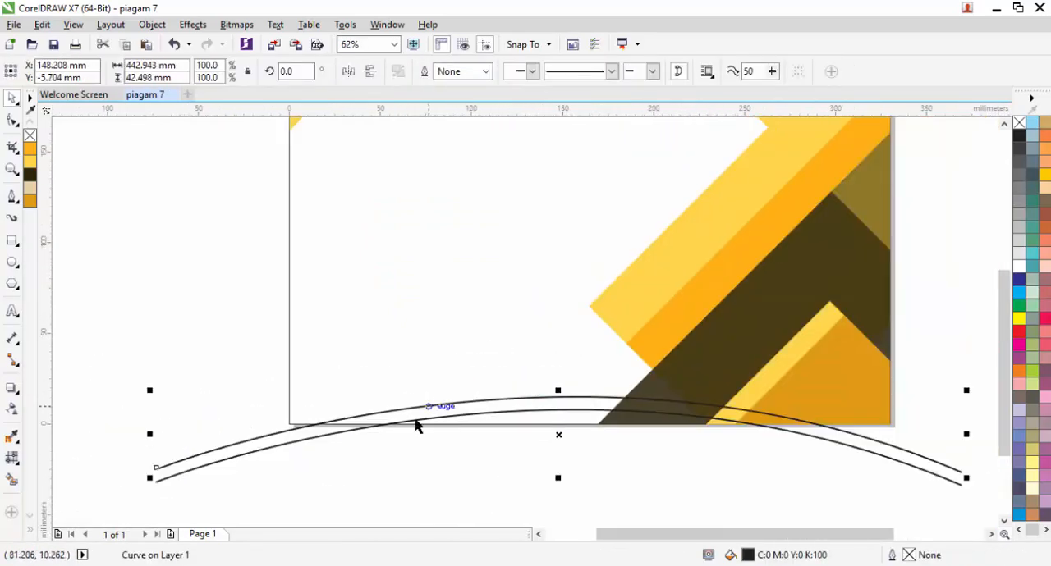
{"action": "scroll", "coordinate": [495, 222], "scroll_direction": "down", "scroll_amount": 1}
Step: Duplicate the arcs upward at even spacing to cover the lower half of the page
{"action": "left_click", "coordinate": [495, 222]}
{"action": "left_click_drag", "start_coordinate": [319, 150], "coordinate": [428, 252]}
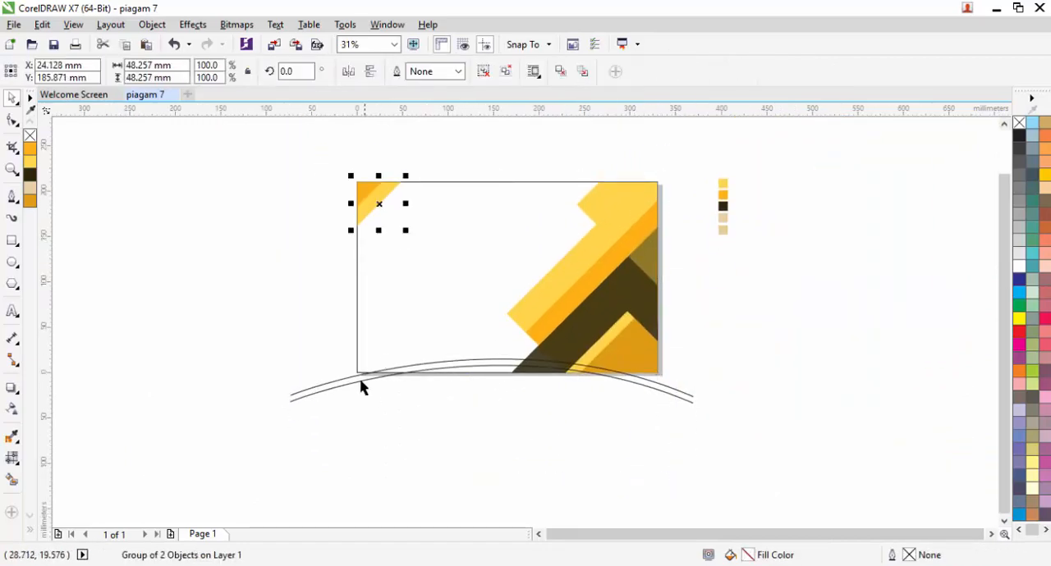
{"action": "scroll", "coordinate": [364, 387], "scroll_direction": "up", "scroll_amount": 1}
{"action": "left_click", "coordinate": [391, 383]}
{"action": "scroll", "coordinate": [585, 331], "scroll_direction": "up", "scroll_amount": 1}
{"action": "left_click_drag", "start_coordinate": [603, 445], "coordinate": [572, 296]}
{"action": "right_click", "coordinate": [602, 395]}
{"action": "scroll", "coordinate": [517, 442], "scroll_direction": "down", "scroll_amount": 1}
{"action": "scroll", "coordinate": [201, 462], "scroll_direction": "up", "scroll_amount": 1}
{"action": "left_click", "coordinate": [210, 457], "text": "shift"}
{"action": "scroll", "coordinate": [213, 452], "scroll_direction": "down", "scroll_amount": 1}
{"action": "right_click", "coordinate": [572, 369]}
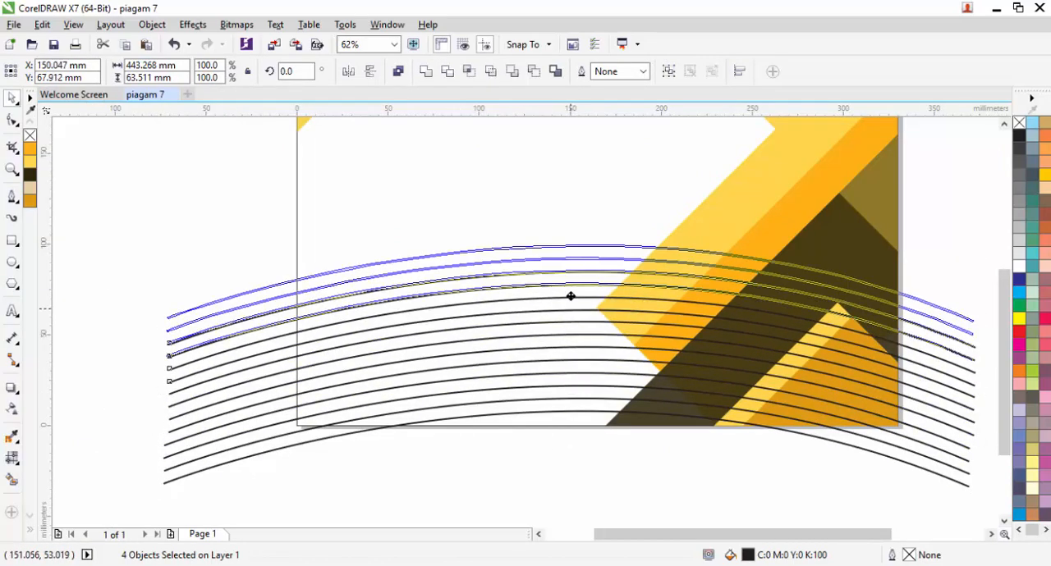
{"action": "right_click", "coordinate": [573, 296]}
Step: Continue duplicating sets of four arcs upward at the same spacing until they extend past the page's upper edge
{"action": "scroll", "coordinate": [566, 435], "scroll_direction": "up", "scroll_amount": 2}
{"action": "left_click_drag", "start_coordinate": [562, 444], "coordinate": [563, 255]}
{"action": "right_click", "coordinate": [565, 393]}
{"action": "right_click", "coordinate": [561, 339]}
{"action": "scroll", "coordinate": [561, 338], "scroll_direction": "up", "scroll_amount": 1}
{"action": "scroll", "coordinate": [560, 352], "scroll_direction": "down", "scroll_amount": 1}
{"action": "right_click", "coordinate": [560, 292]}
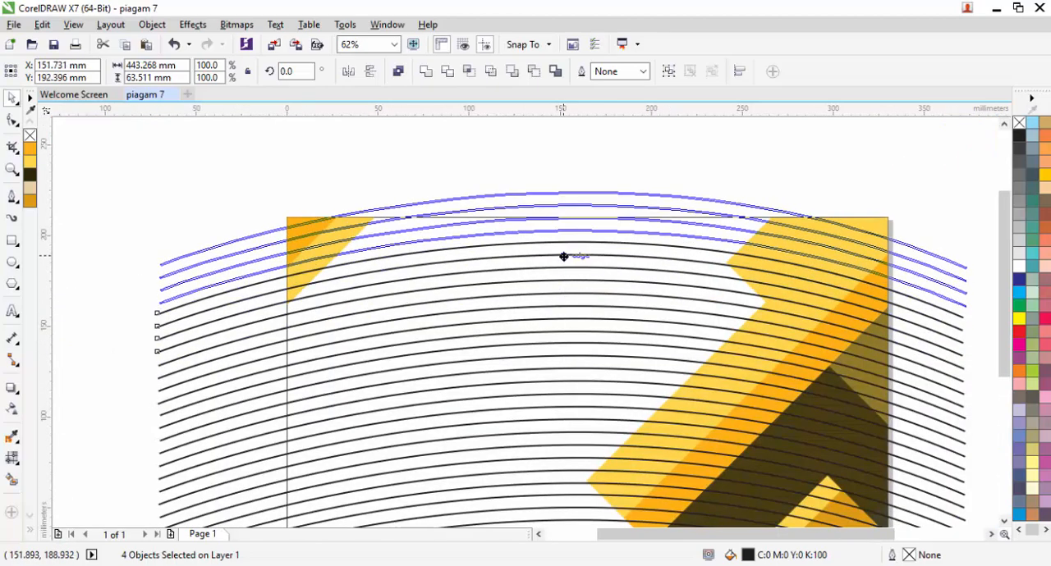
{"action": "right_click", "coordinate": [563, 256]}
{"action": "left_click", "coordinate": [534, 178]}
{"action": "scroll", "coordinate": [534, 178], "scroll_direction": "down", "scroll_amount": 1}
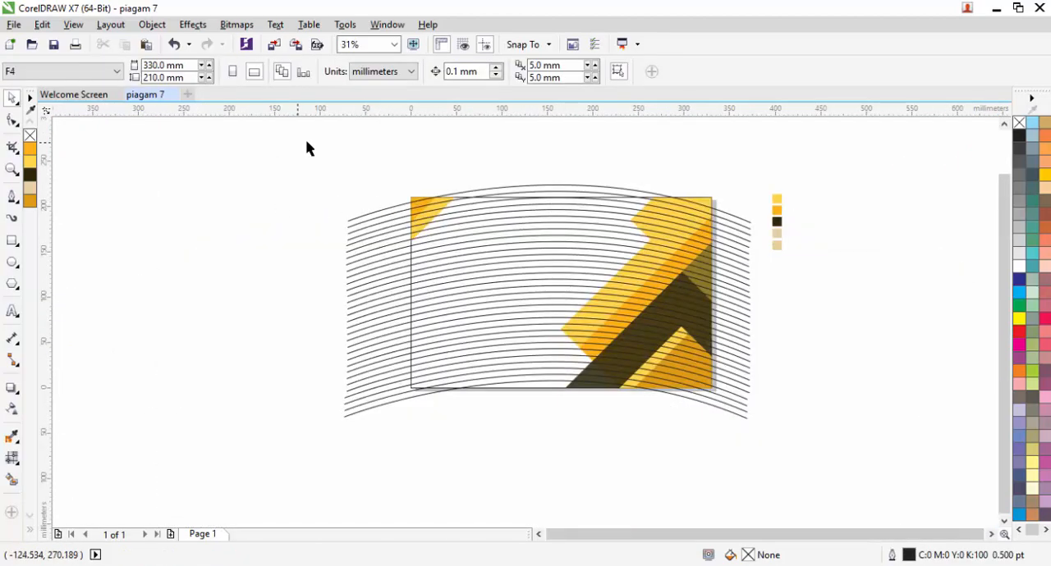
{"action": "left_click_drag", "start_coordinate": [379, 164], "coordinate": [463, 244]}
{"action": "left_click", "coordinate": [386, 185]}
{"action": "left_click_drag", "start_coordinate": [323, 279], "coordinate": [809, 466]}
{"action": "scroll", "coordinate": [348, 271], "scroll_direction": "up", "scroll_amount": 2}
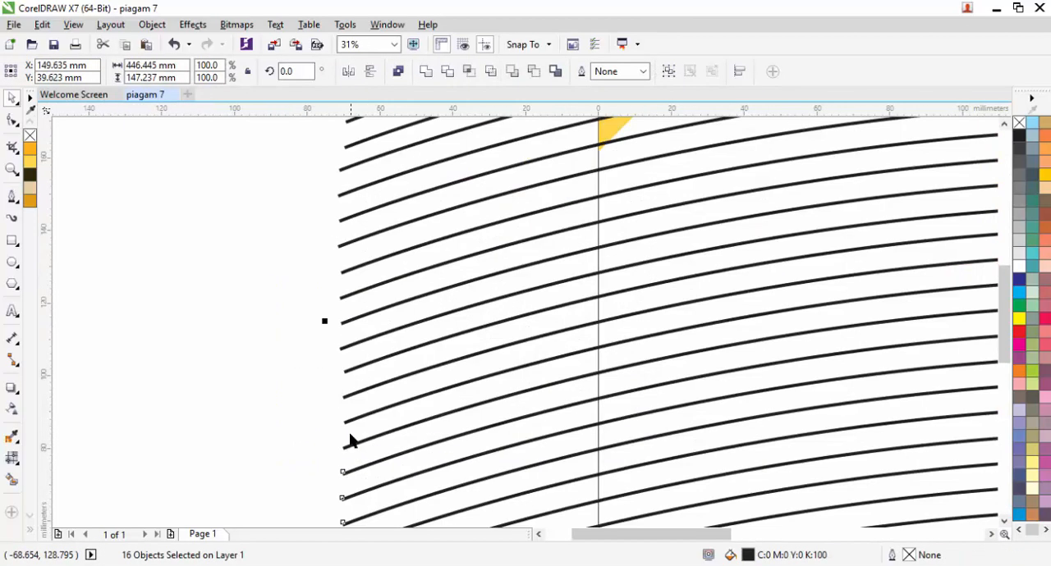
{"action": "left_click", "coordinate": [357, 398], "text": "shift"}
{"action": "left_click", "coordinate": [353, 320], "text": "shift"}
{"action": "scroll", "coordinate": [342, 256], "scroll_direction": "up", "scroll_amount": 1}
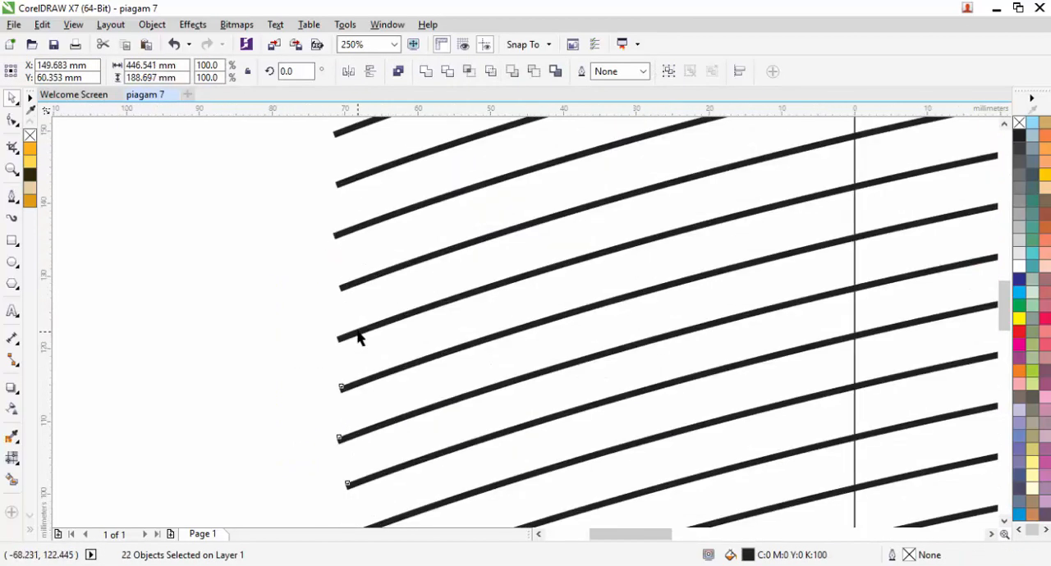
{"action": "left_click", "coordinate": [358, 331], "text": "shift"}
{"action": "left_click", "coordinate": [359, 281], "text": "shift"}
{"action": "left_click", "coordinate": [359, 229], "text": "shift"}
{"action": "left_click_drag", "start_coordinate": [368, 206], "coordinate": [348, 446]}
{"action": "left_click", "coordinate": [345, 414], "text": "shift"}
{"action": "left_click", "coordinate": [365, 218]}
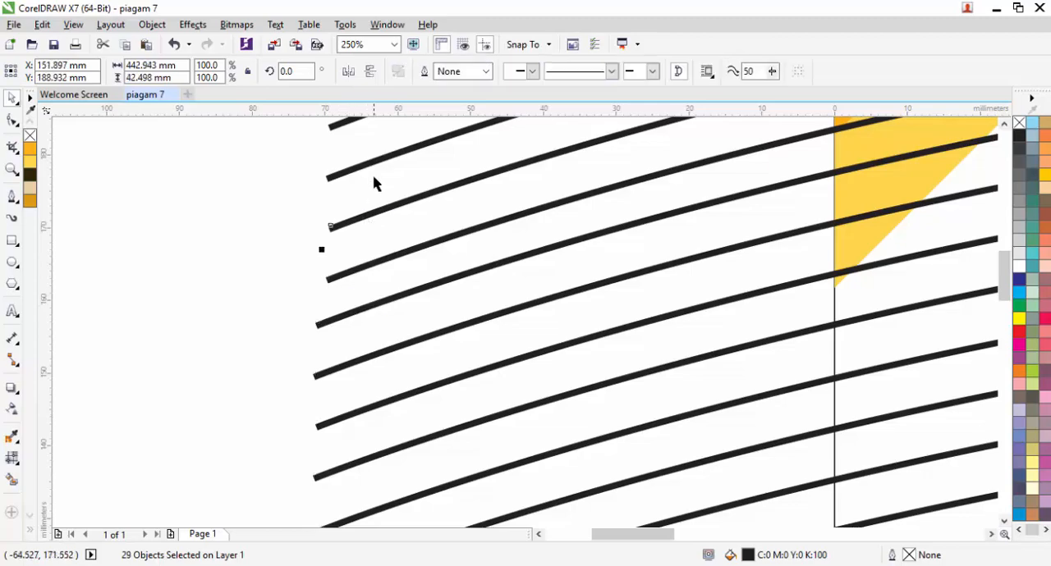
Step: Select all the arcs, including the uppermost ones, and group them
{"action": "scroll", "coordinate": [335, 283], "scroll_direction": "down", "scroll_amount": 3}
{"action": "left_click", "coordinate": [292, 283]}
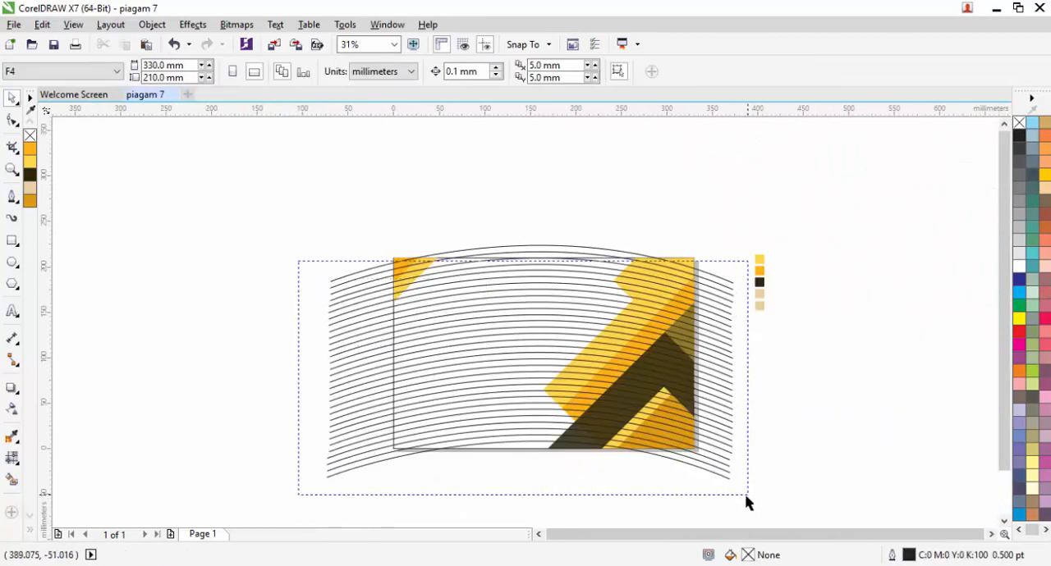
{"action": "left_click_drag", "start_coordinate": [746, 496], "coordinate": [746, 496]}
{"action": "scroll", "coordinate": [349, 299], "scroll_direction": "up", "scroll_amount": 3}
{"action": "left_click", "coordinate": [343, 274], "text": "shift"}
{"action": "scroll", "coordinate": [312, 228], "scroll_direction": "down", "scroll_amount": 3}
{"action": "key", "text": "ctrl+g"}
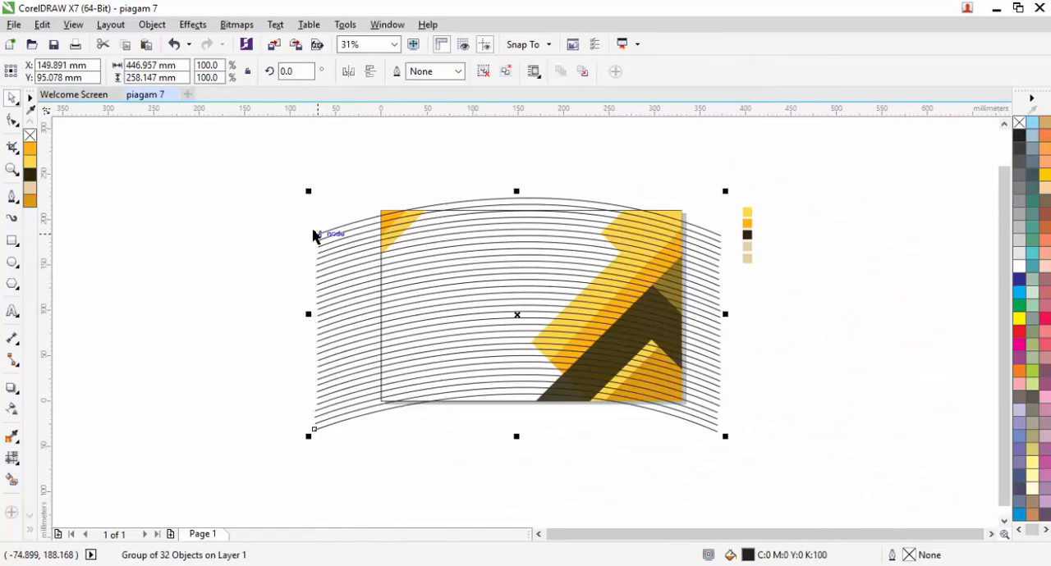
Step: Draw a rectangle over the arc ends outside the page's left edge, align it to that edge and subtract it from the arcs
{"action": "left_click", "coordinate": [12, 240]}
{"action": "mouse_move", "coordinate": [247, 161]}
{"action": "left_mouse_down"}
{"action": "mouse_move", "coordinate": [354, 429]}
{"action": "mouse_move", "coordinate": [254, 364]}
{"action": "left_mouse_up"}
{"action": "key", "text": "Delete"}
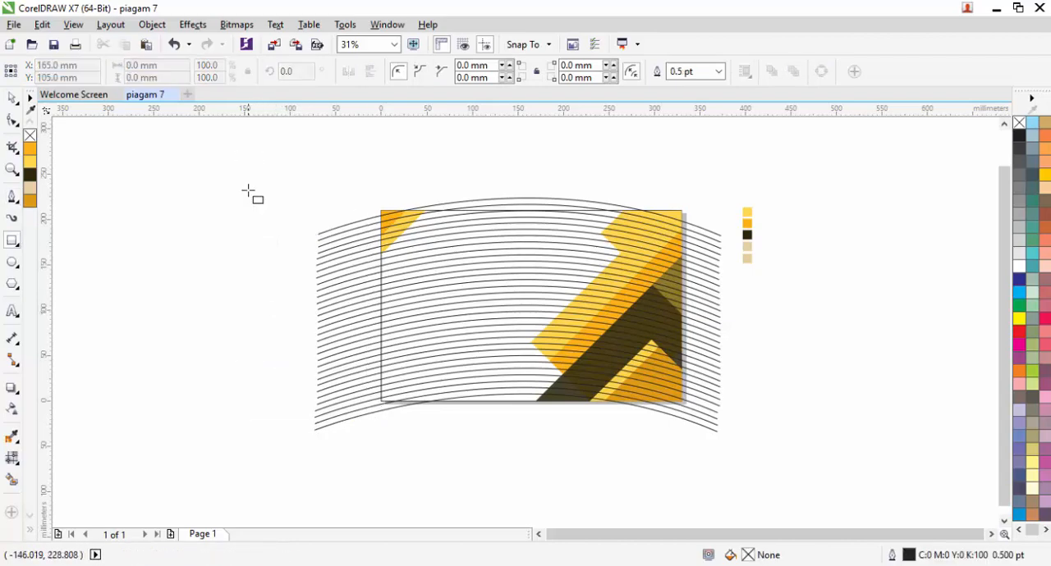
{"action": "left_click_drag", "start_coordinate": [248, 191], "coordinate": [381, 483]}
{"action": "scroll", "coordinate": [392, 260], "scroll_direction": "up", "scroll_amount": 8}
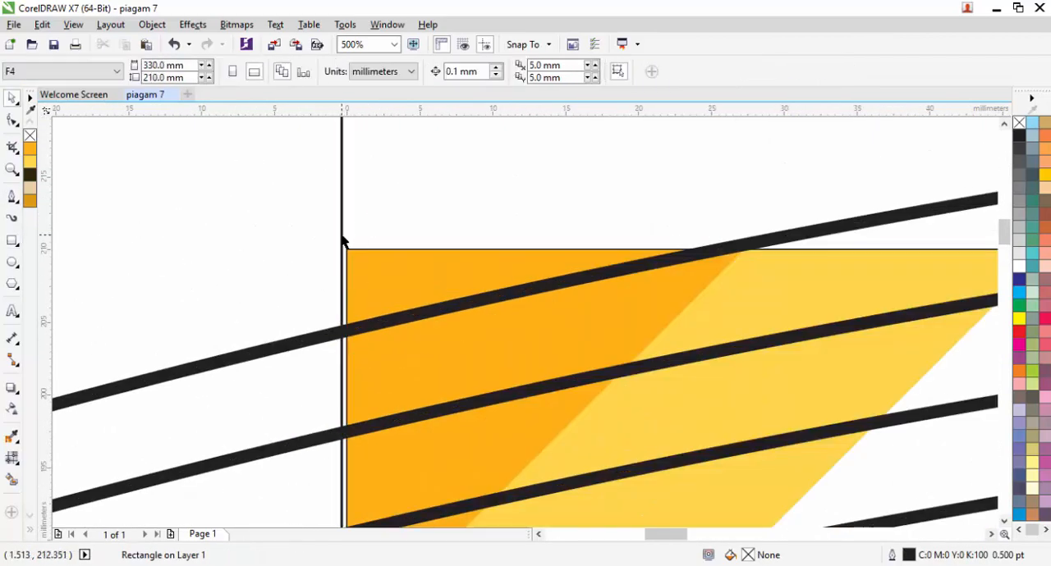
{"action": "left_click_drag", "start_coordinate": [342, 238], "coordinate": [353, 238]}
{"action": "scroll", "coordinate": [353, 238], "scroll_direction": "down", "scroll_amount": 1}
{"action": "left_click", "coordinate": [413, 306], "text": "shift"}
{"action": "left_click", "coordinate": [533, 73]}
{"action": "scroll", "coordinate": [480, 143], "scroll_direction": "down", "scroll_amount": 4}
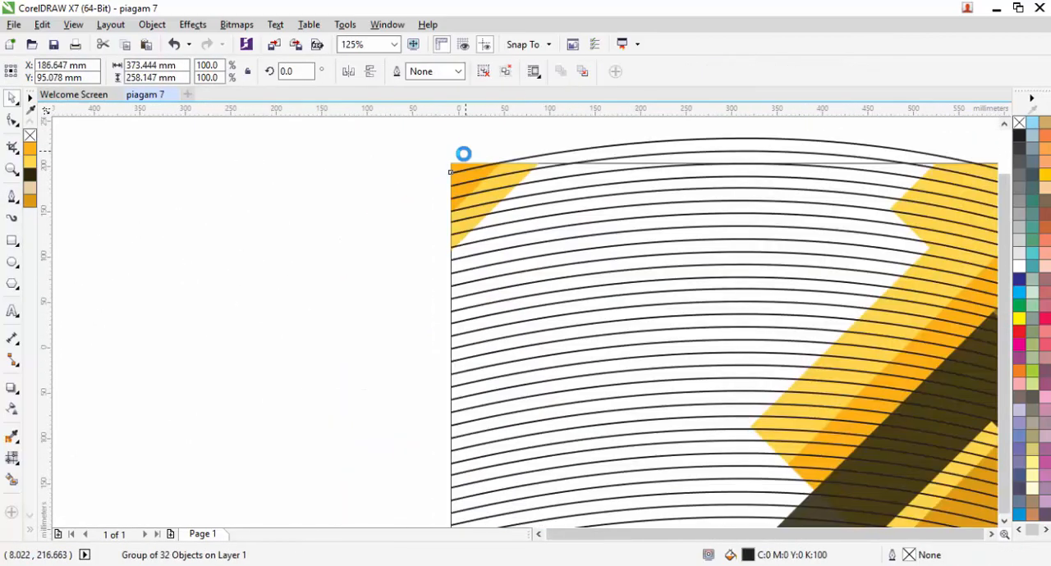
Step: Subtract a rectangle about 141 by 54 mm, aligned with the page's bottom edge, to cut off the arc ends below the left part
{"action": "scroll", "coordinate": [380, 359], "scroll_direction": "up", "scroll_amount": 2}
{"action": "key", "text": "F6"}
{"action": "left_click_drag", "start_coordinate": [680, 424], "coordinate": [166, 229]}
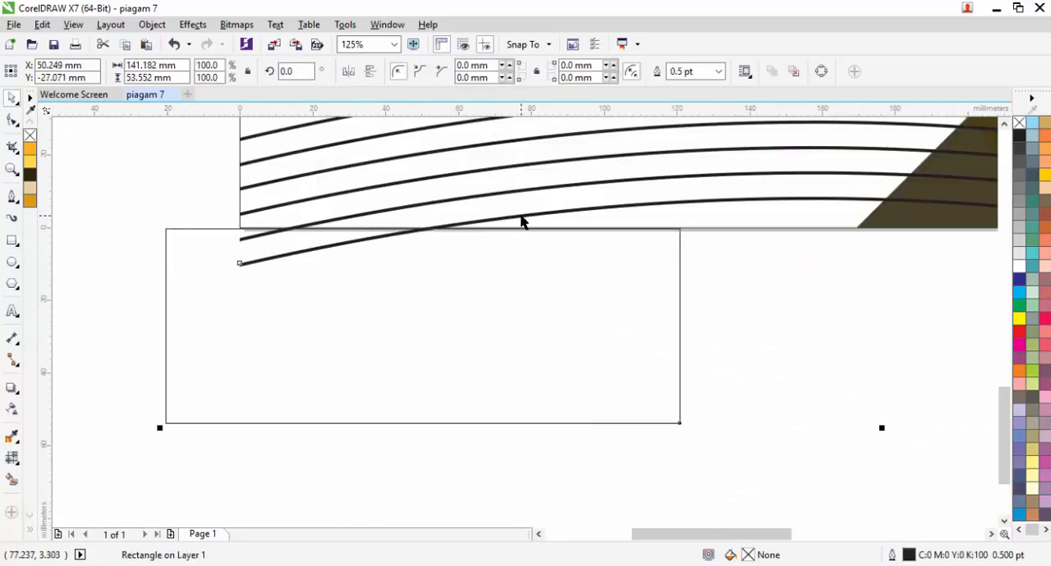
{"action": "left_click", "coordinate": [533, 73]}
{"action": "scroll", "coordinate": [364, 280], "scroll_direction": "down", "scroll_amount": 2}
Step: Cut off the remaining arc ends below the page's lower right part by subtracting another rectangle aligned with the bottom edge
{"action": "scroll", "coordinate": [732, 280], "scroll_direction": "up", "scroll_amount": 1}
{"action": "key", "text": "F6"}
{"action": "left_click_drag", "start_coordinate": [731, 383], "coordinate": [227, 254]}
{"action": "key", "text": "space"}
{"action": "left_click", "coordinate": [544, 238], "text": "shift"}
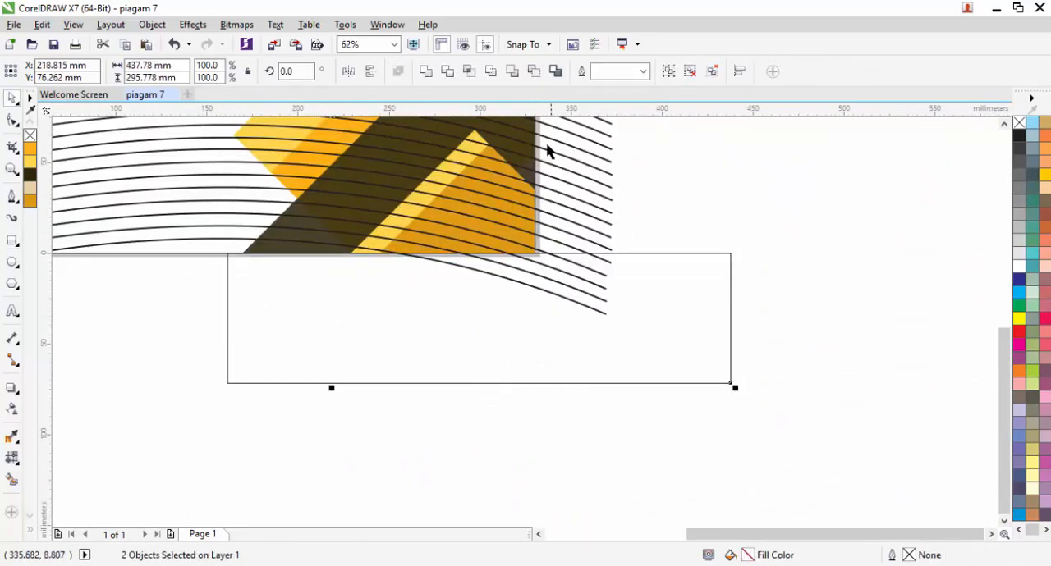
{"action": "left_click", "coordinate": [533, 72]}
Step: Draw a tall rectangle outside the page's right edge and subtract it from the arcs to trim them at that edge
{"action": "scroll", "coordinate": [579, 243], "scroll_direction": "down", "scroll_amount": 1}
{"action": "key", "text": "F6"}
{"action": "mouse_move", "coordinate": [596, 471]}
{"action": "left_mouse_down"}
{"action": "mouse_move", "coordinate": [500, 298]}
{"action": "mouse_move", "coordinate": [490, 253]}
{"action": "left_mouse_up"}
{"action": "scroll", "coordinate": [488, 255], "scroll_direction": "up", "scroll_amount": 2}
{"action": "key", "text": "space"}
{"action": "left_click", "coordinate": [319, 248], "text": "shift"}
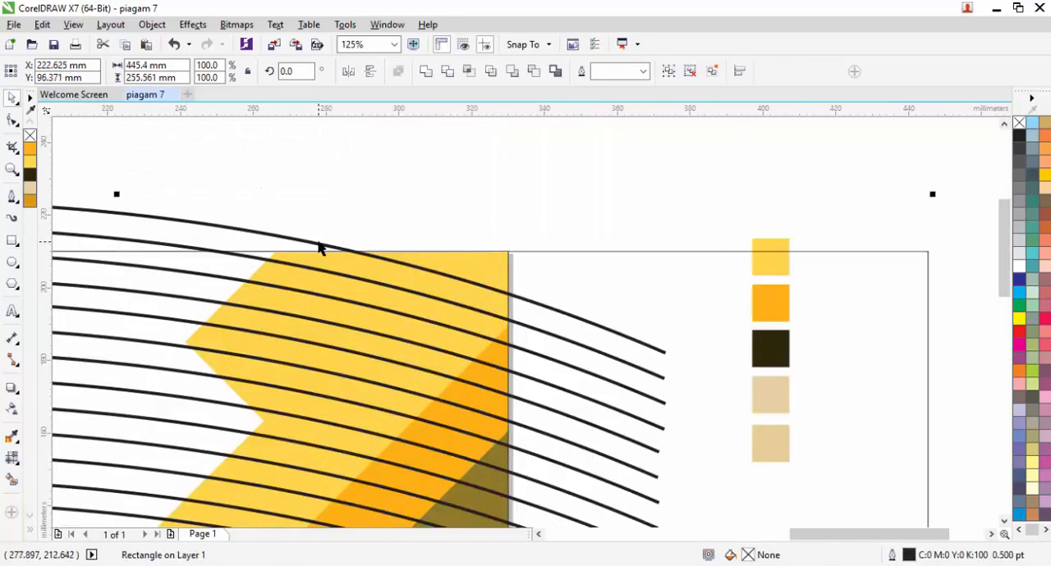
{"action": "left_click", "coordinate": [533, 72]}
{"action": "scroll", "coordinate": [704, 218], "scroll_direction": "down", "scroll_amount": 1}
Step: Trim the arcs at the page's top edge by subtracting a rectangle about 349 by 44 mm drawn above it
{"action": "key", "text": "F6"}
{"action": "left_click_drag", "start_coordinate": [844, 175], "coordinate": [208, 257]}
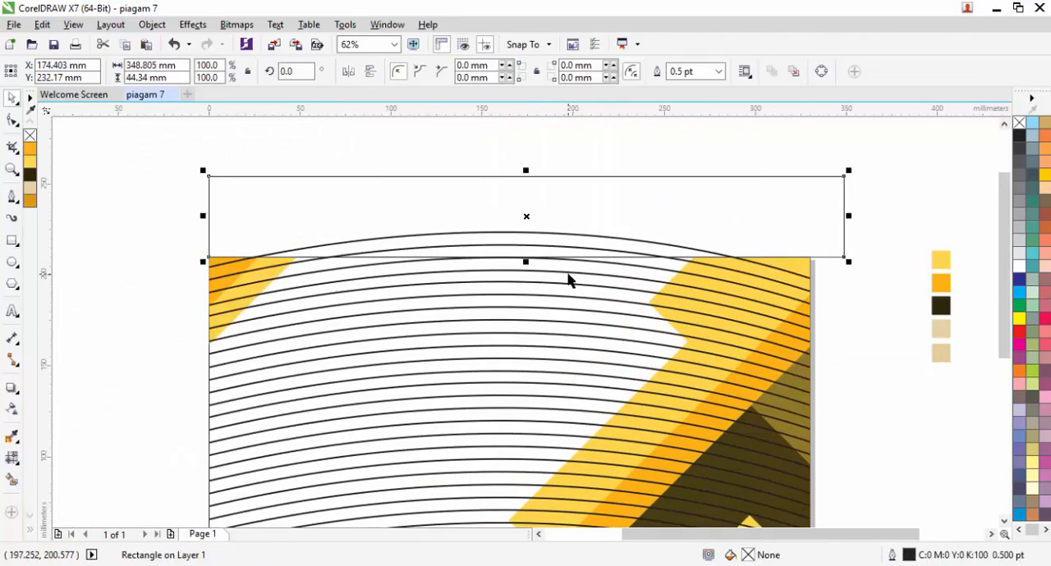
{"action": "left_click", "coordinate": [569, 273], "text": "shift"}
{"action": "left_click", "coordinate": [533, 72]}
{"action": "scroll", "coordinate": [513, 143], "scroll_direction": "down", "scroll_amount": 1}
Step: Colour the trimmed arc group beige (#E6D1A2) and apply a linear transparency fading it out from lower left to upper right
{"action": "left_click", "coordinate": [523, 259]}
{"action": "left_click", "coordinate": [522, 261]}
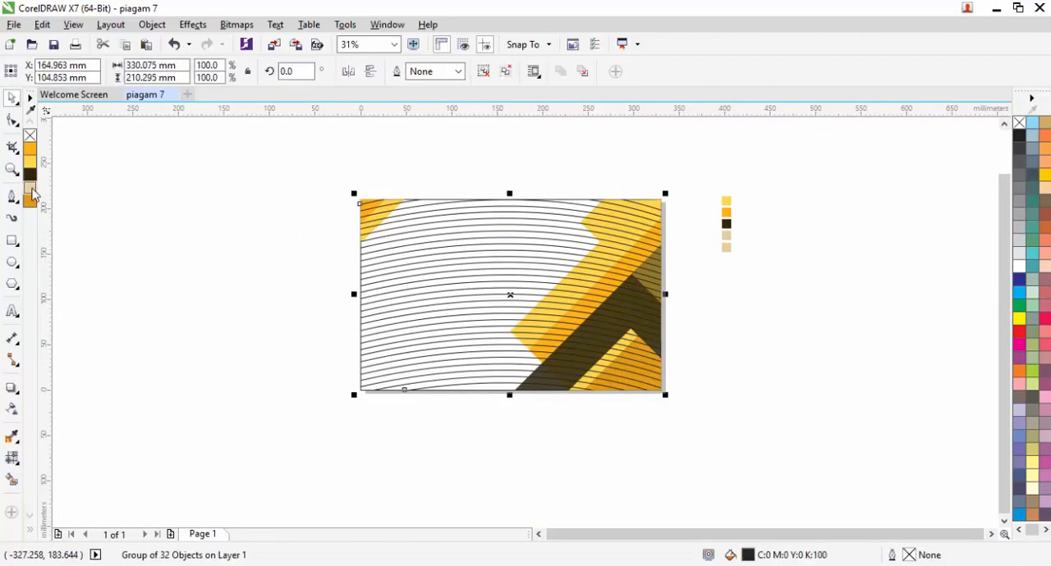
{"action": "right_click", "coordinate": [32, 189]}
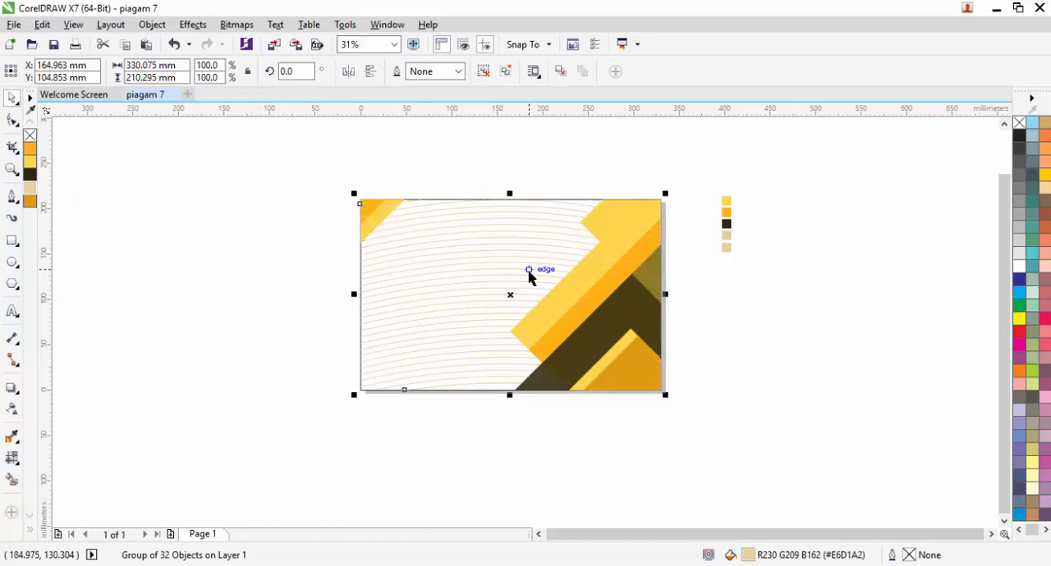
{"action": "left_click", "coordinate": [12, 409]}
{"action": "left_click_drag", "start_coordinate": [572, 190], "coordinate": [391, 362]}
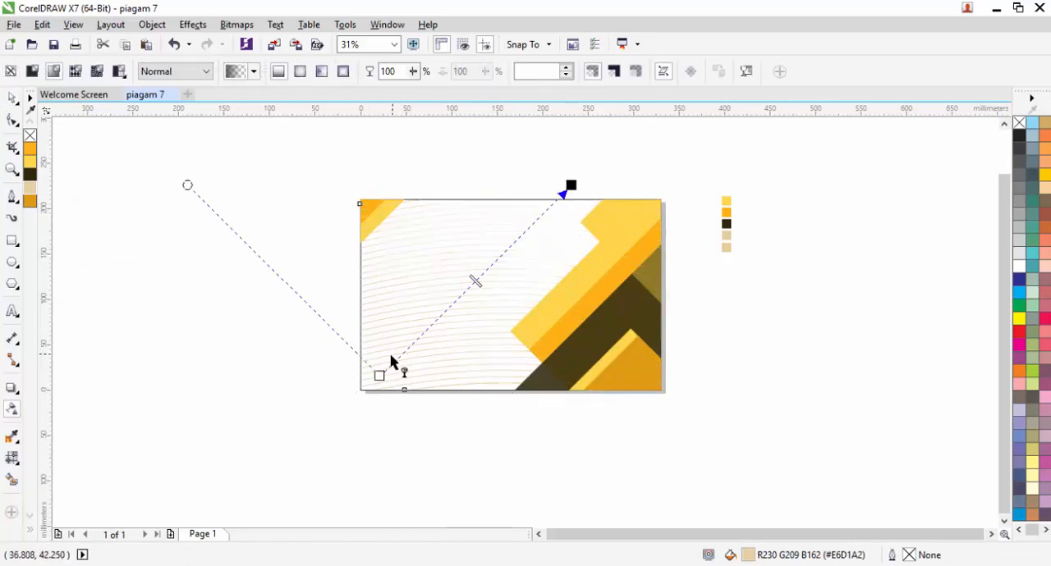
{"action": "key", "text": "space"}
Step: Fill the page-sized background rectangle with beige (#E6D1A2)
{"action": "scroll", "coordinate": [574, 169], "scroll_direction": "up", "scroll_amount": 2}
{"action": "left_click", "coordinate": [567, 250]}
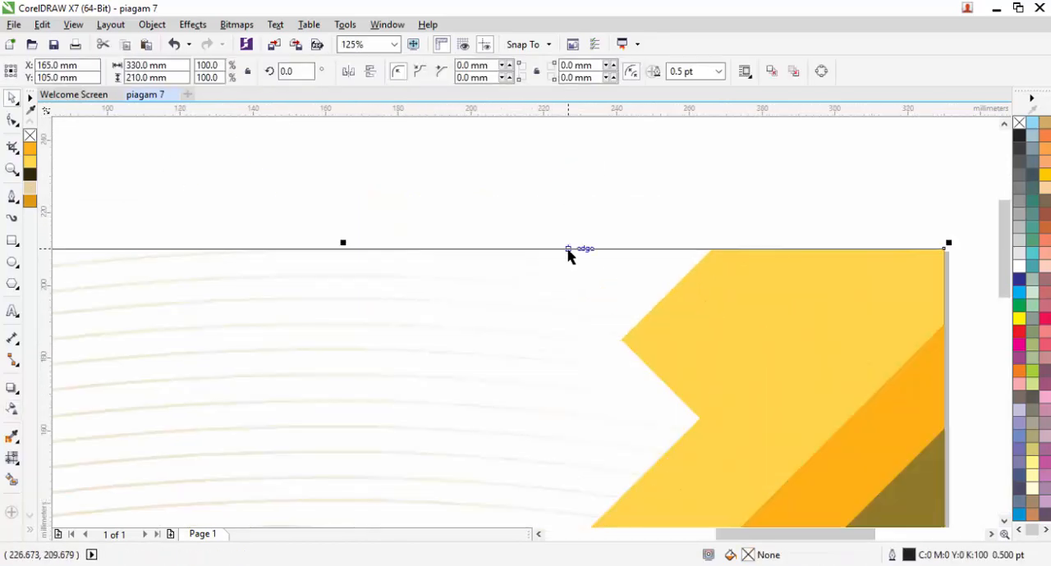
{"action": "scroll", "coordinate": [564, 215], "scroll_direction": "down", "scroll_amount": 2}
{"action": "left_click", "coordinate": [30, 189]}
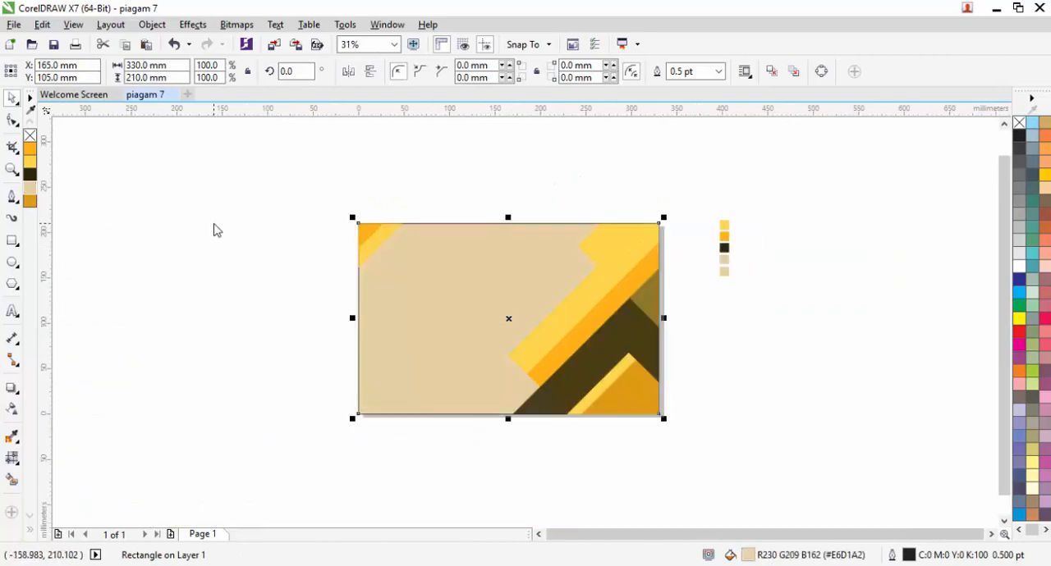
Step: Apply an elliptical transparency to the background rectangle and shift its clear centre toward the page's upper right
{"action": "key", "text": "space"}
{"action": "left_click_drag", "start_coordinate": [375, 396], "coordinate": [589, 183]}
{"action": "left_click", "coordinate": [299, 72]}
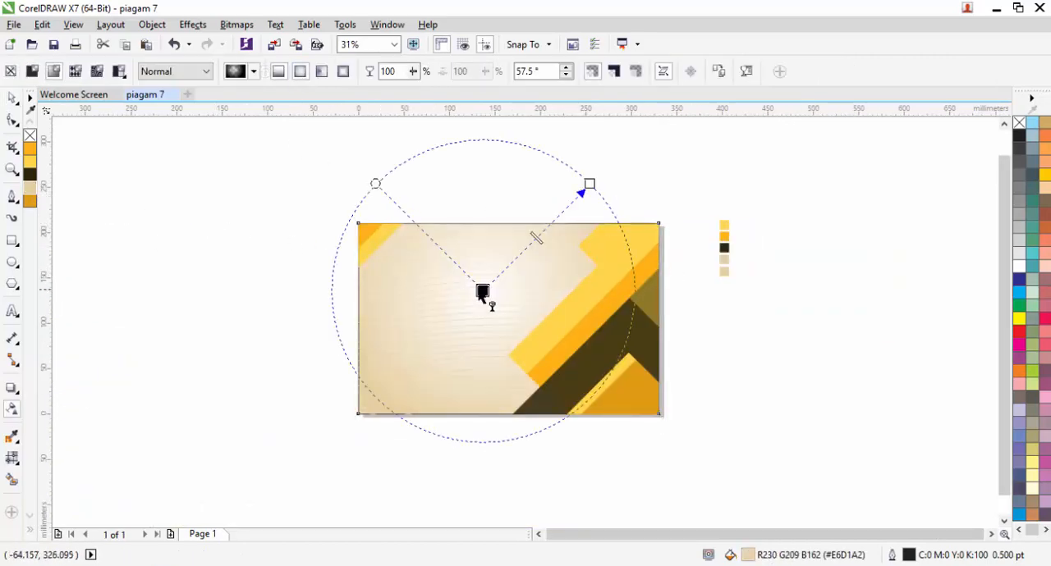
{"action": "left_click_drag", "start_coordinate": [483, 291], "coordinate": [533, 261]}
{"action": "key", "text": "space"}
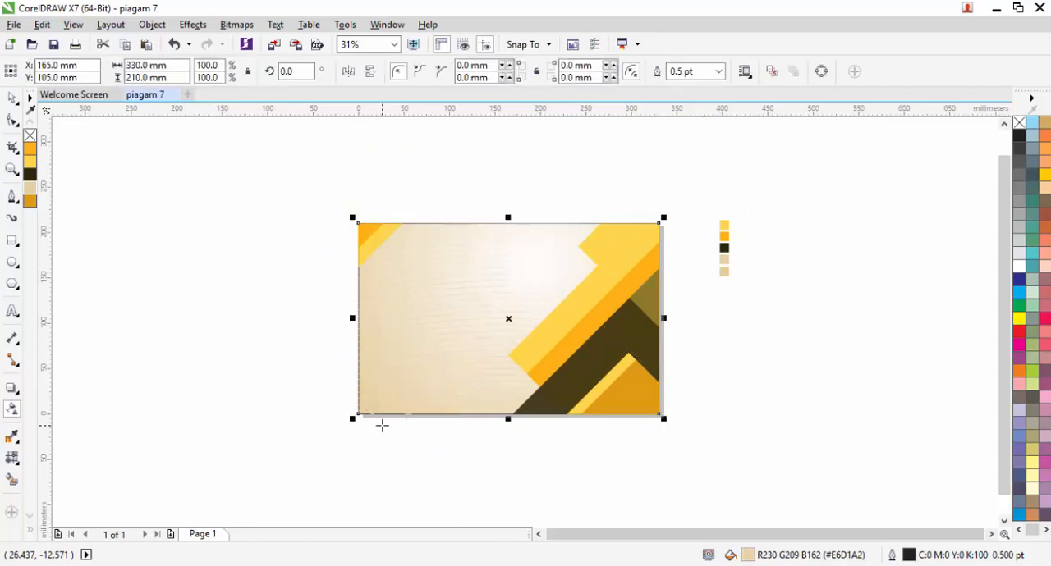
Step: Recolour the background rectangle dark orange (#E09C14) and enlarge its elliptical transparency well beyond the page
{"action": "left_click", "coordinate": [31, 151]}
{"action": "left_click", "coordinate": [31, 189]}
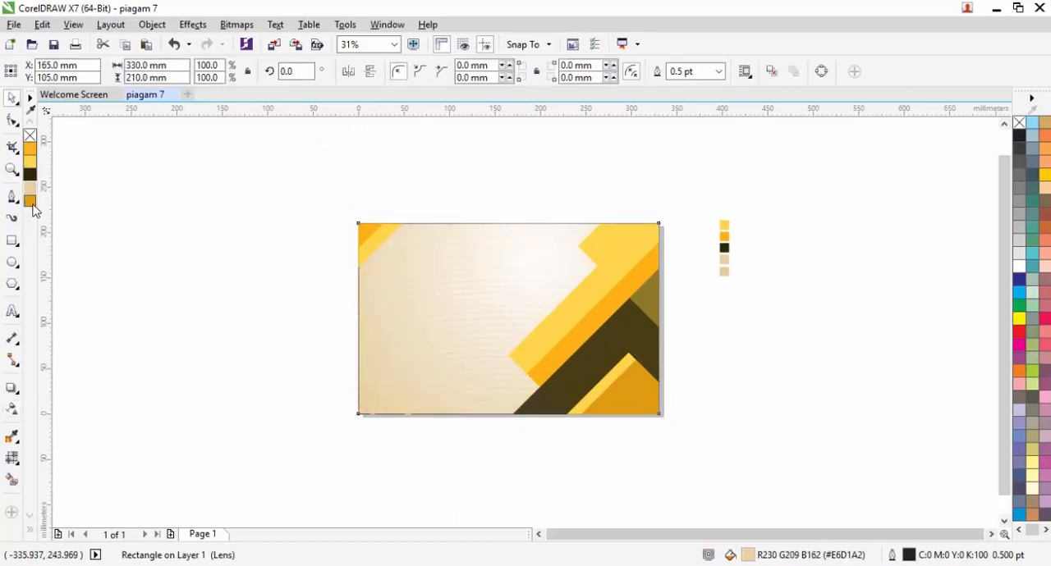
{"action": "left_click", "coordinate": [31, 201]}
{"action": "key", "text": "space"}
{"action": "left_click_drag", "start_coordinate": [383, 422], "coordinate": [322, 472]}
{"action": "scroll", "coordinate": [374, 380], "scroll_direction": "down", "scroll_amount": 2}
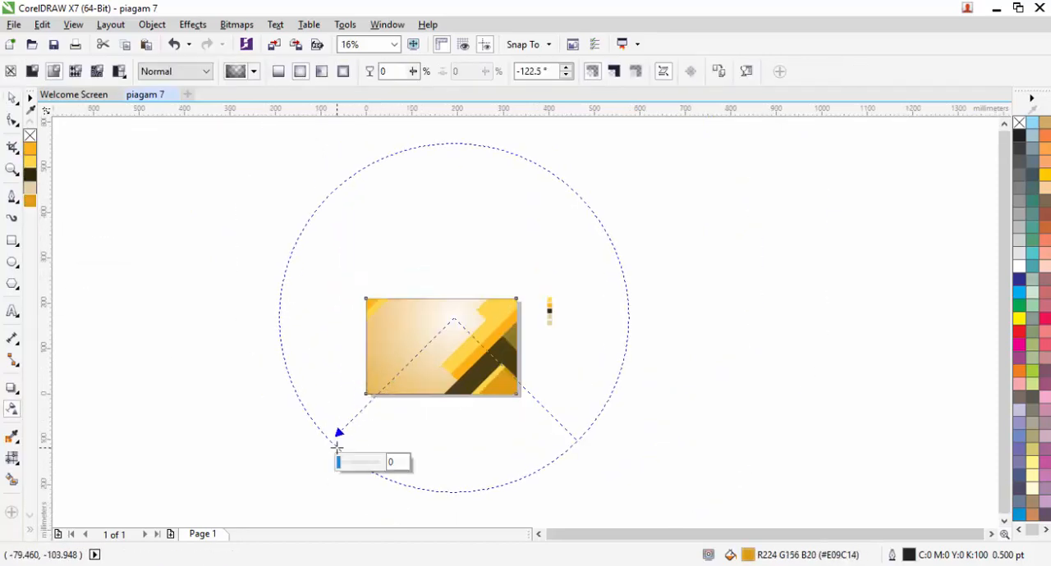
{"action": "scroll", "coordinate": [369, 404], "scroll_direction": "up", "scroll_amount": 2}
{"action": "scroll", "coordinate": [376, 386], "scroll_direction": "up", "scroll_amount": 4}
{"action": "key", "text": "space"}
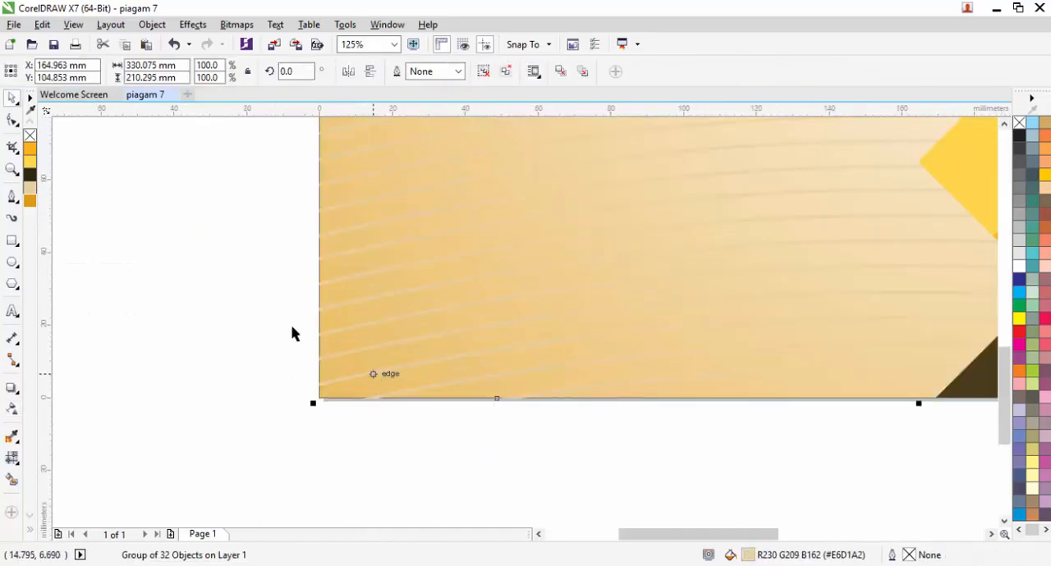
Step: Recolour the arc group dark orange (#E09C14) and remove the outlines from all objects
{"action": "scroll", "coordinate": [265, 309], "scroll_direction": "down", "scroll_amount": 3}
{"action": "left_click", "coordinate": [234, 193]}
{"action": "double_click", "coordinate": [11, 97]}
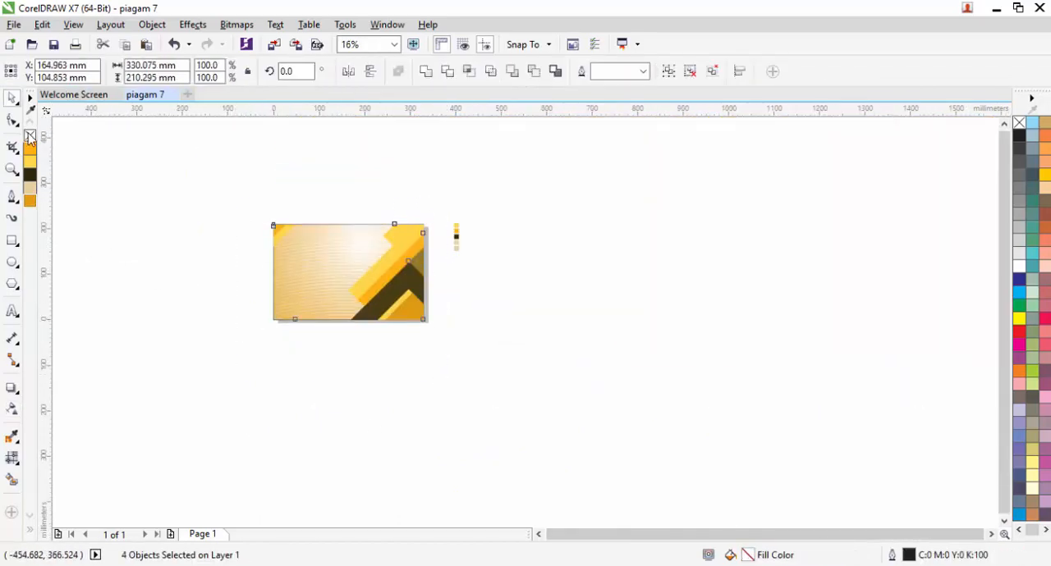
{"action": "right_click", "coordinate": [29, 135]}
{"action": "left_click", "coordinate": [367, 222]}
Step: Extend the arc group's linear transparency beyond the page's lower left corner so the lines fade more gradually
{"action": "scroll", "coordinate": [401, 270], "scroll_direction": "up", "scroll_amount": 1}
{"action": "left_click", "coordinate": [408, 304]}
{"action": "key", "text": "space"}
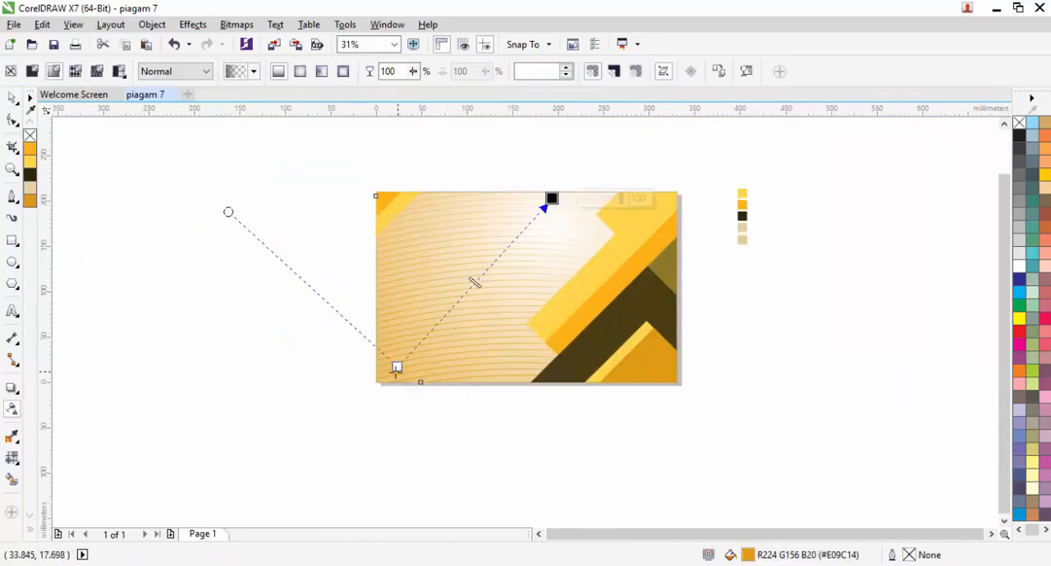
{"action": "scroll", "coordinate": [359, 396], "scroll_direction": "down", "scroll_amount": 1}
{"action": "left_click_drag", "start_coordinate": [332, 436], "coordinate": [316, 461]}
{"action": "key", "text": "space"}
Step: Move the group of colour swatches close beside the page's right edge and fit the design in view
{"action": "left_click_drag", "start_coordinate": [330, 263], "coordinate": [540, 426]}
{"action": "left_click", "coordinate": [550, 295]}
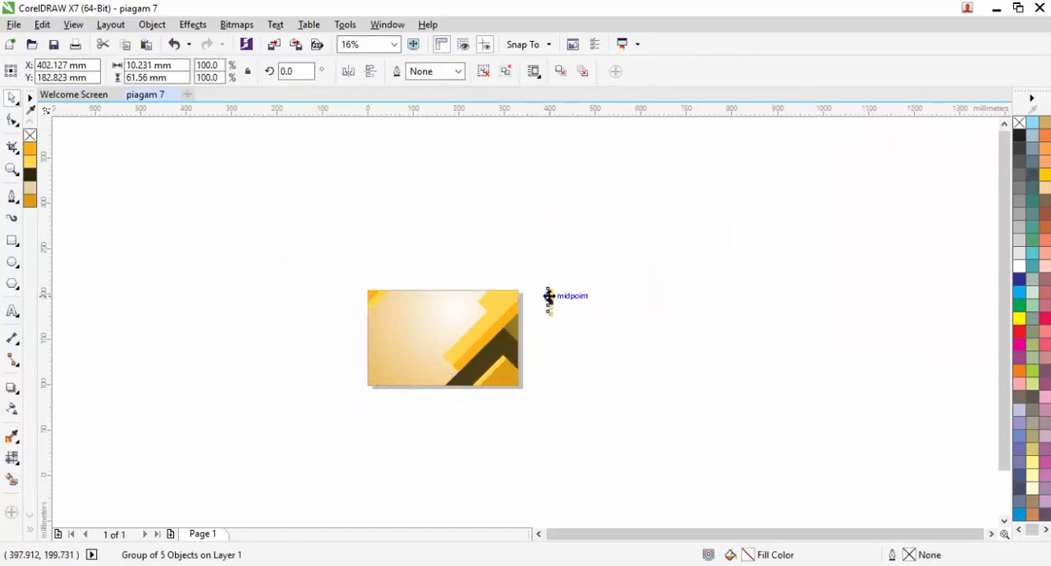
{"action": "scroll", "coordinate": [549, 295], "scroll_direction": "up", "scroll_amount": 2}
{"action": "left_click_drag", "start_coordinate": [555, 292], "coordinate": [451, 311]}
{"action": "left_click", "coordinate": [394, 43]}
{"action": "left_click", "coordinate": [361, 69]}
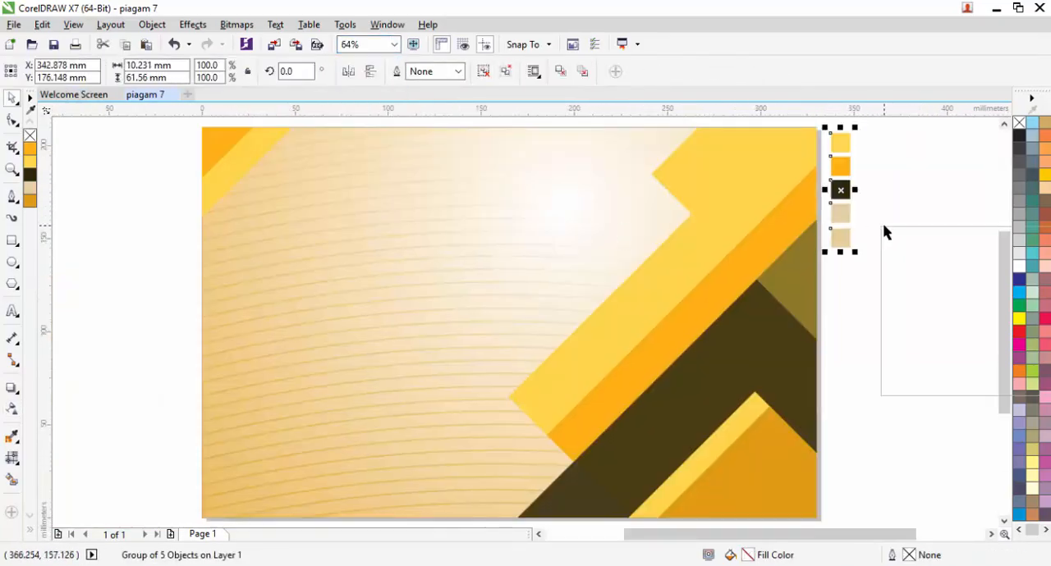